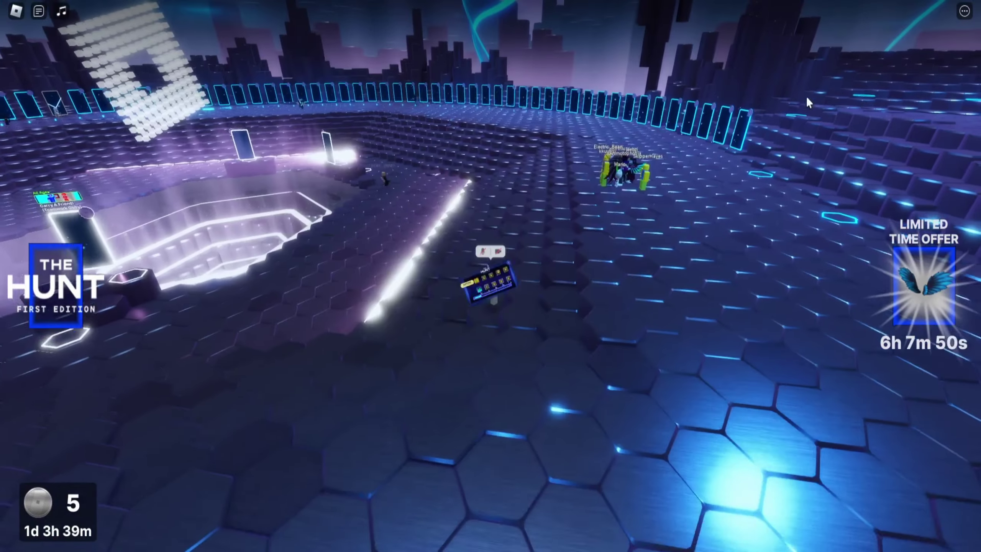
key(w)
key(d)
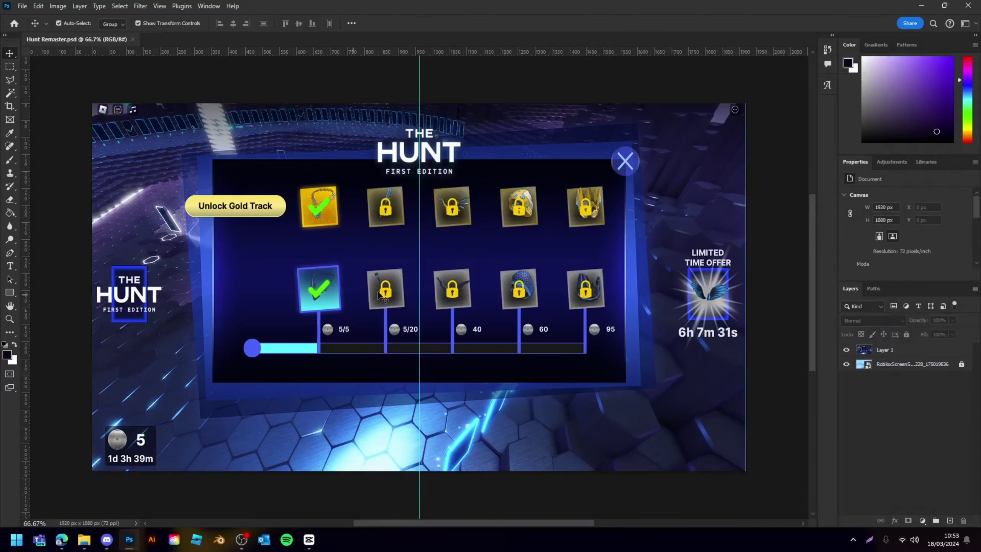
scroll(471, 245, up, 2)
scroll(474, 248, down, 4)
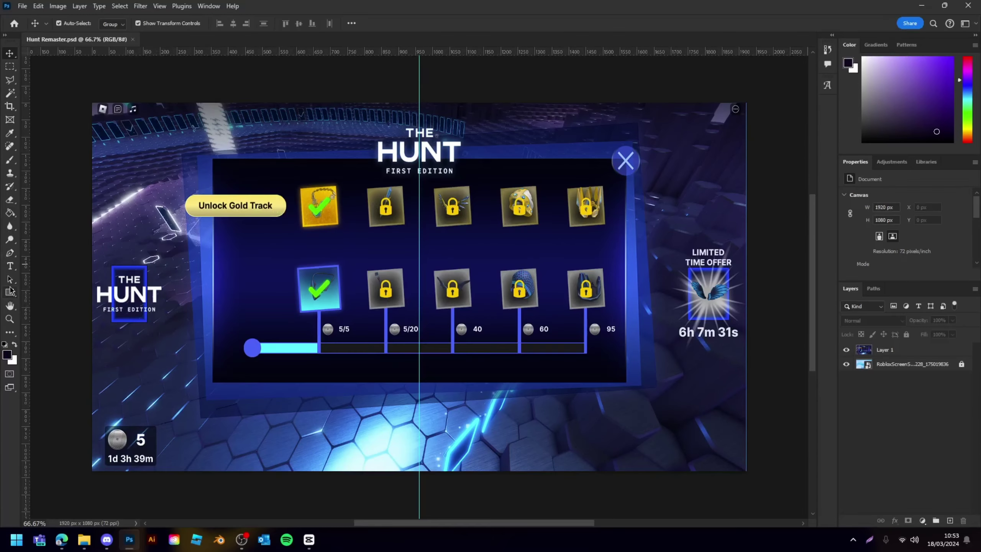
- Draw a dark navy rectangle about 1218 by 653 px over the reference menu panel and remove its stroke
click(10, 292)
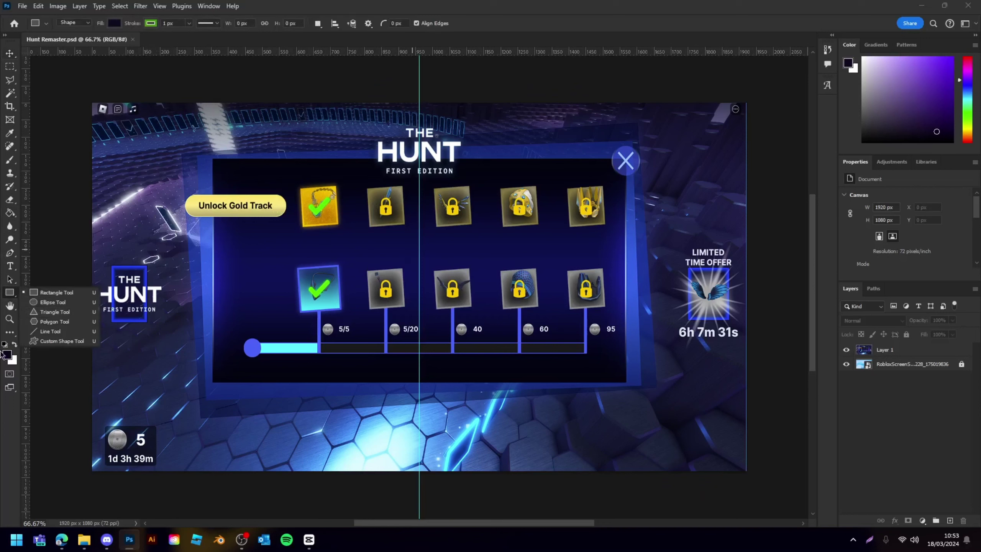
click(977, 94)
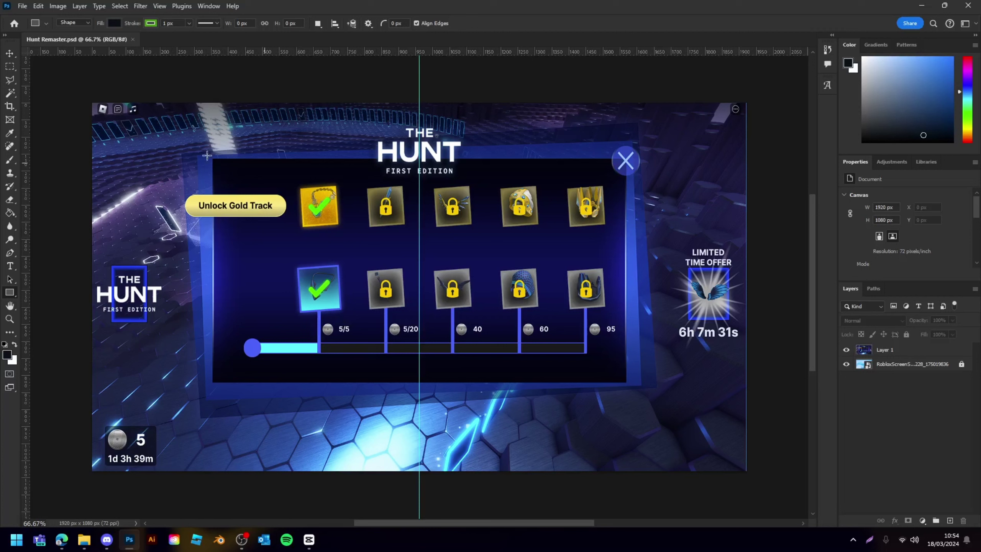
click(950, 518)
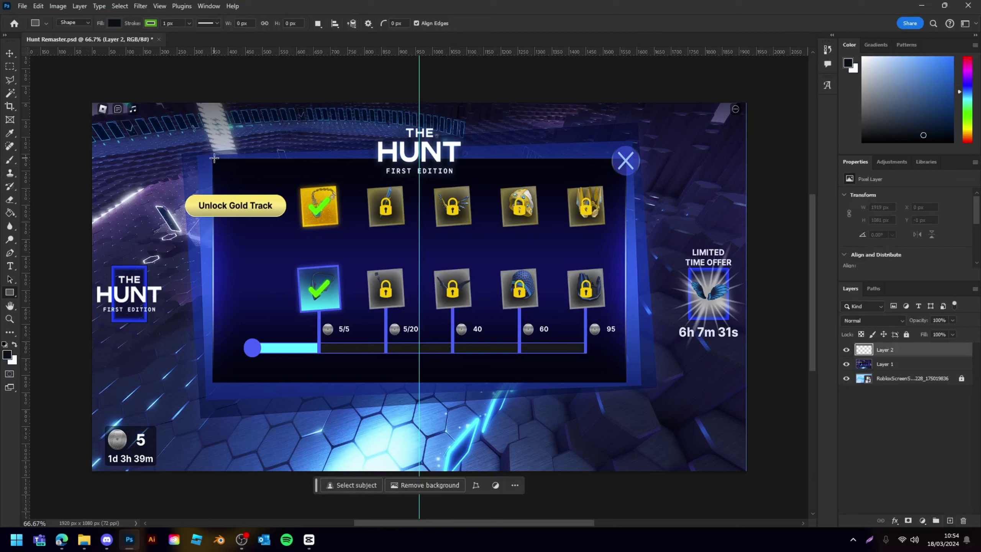
mouse_move(212, 154)
mouse_down()
mouse_move(635, 387)
mouse_move(627, 376)
mouse_up()
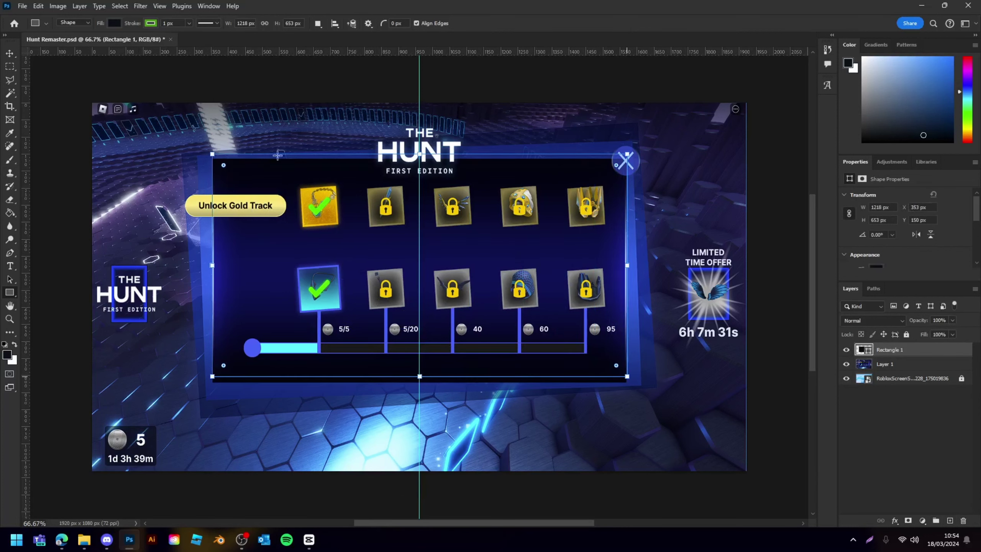
click(151, 23)
click(91, 42)
click(151, 24)
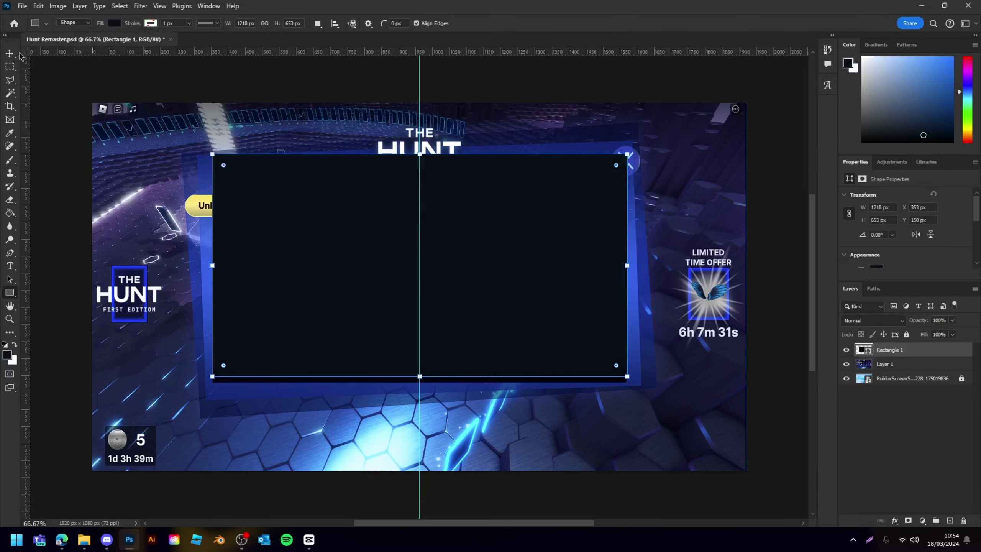
click(10, 54)
click(108, 65)
drag(540, 253, 623, 322)
click(611, 91)
key(ctrl+z)
drag(485, 232, 757, 321)
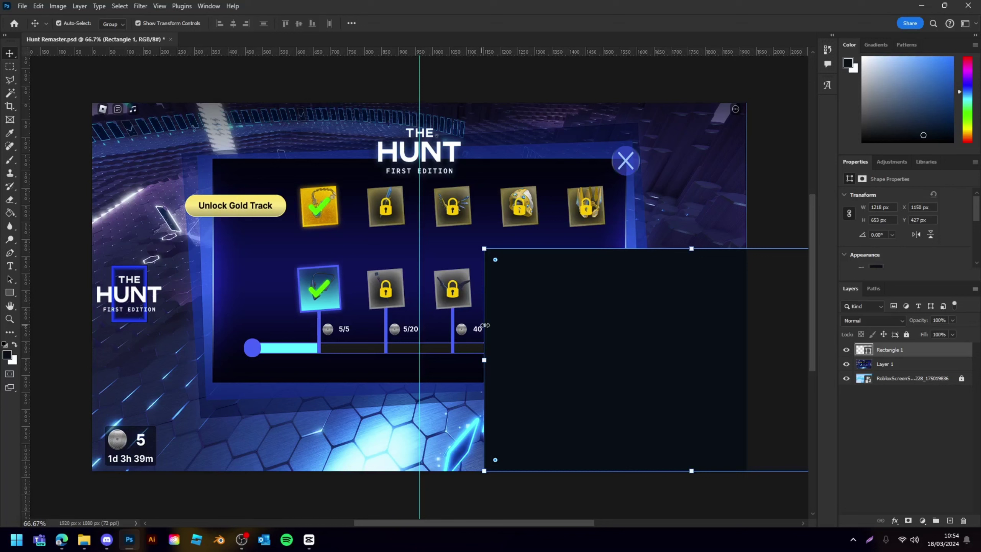
key(ctrl+z)
drag(569, 254, 563, 217)
key(ctrl+z)
drag(469, 192, 457, 324)
key(ctrl+z)
- Fit the rectangle over the dark area of the reference panel, about 1185 by 653 px at X 367, Y 168
drag(632, 274, 626, 272)
click(796, 244)
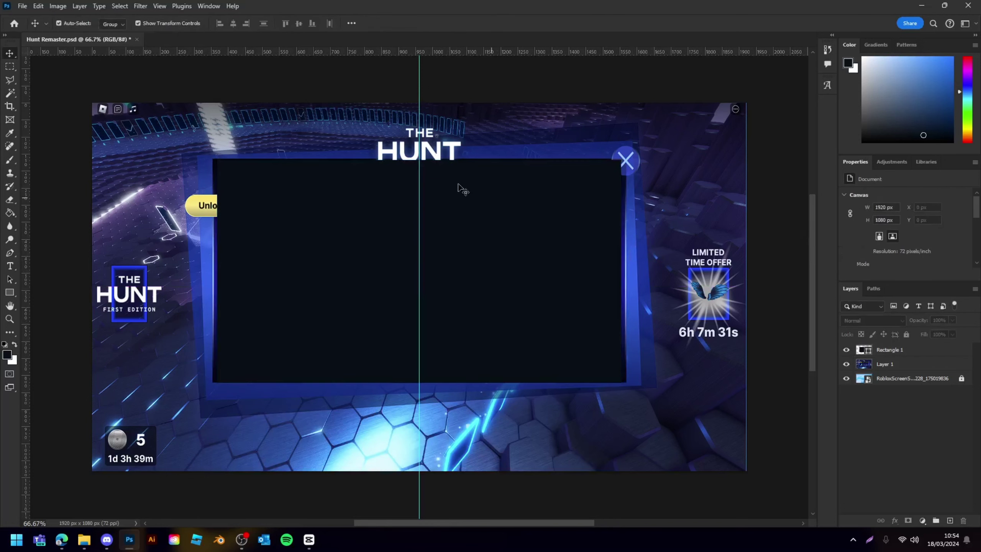
key(ctrl+shift+z)
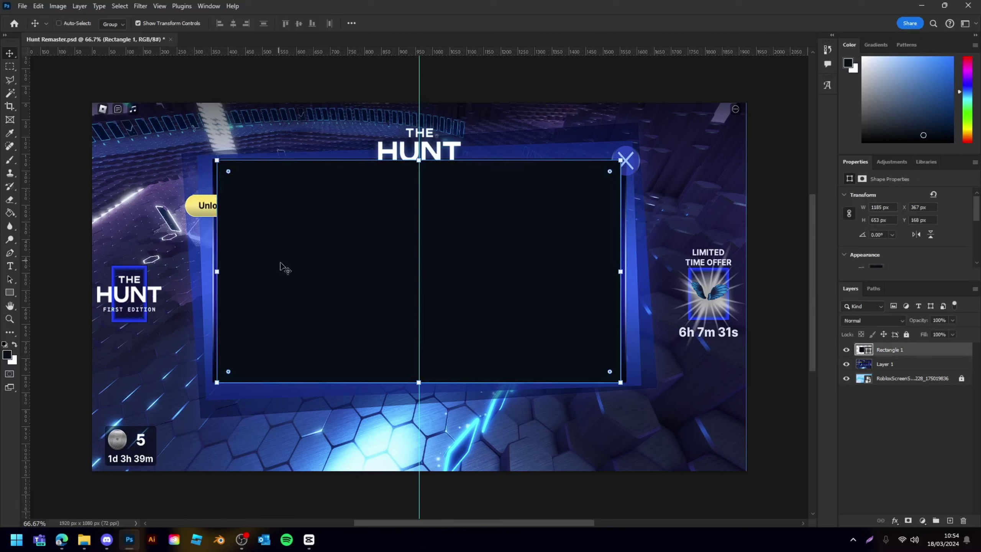
- Duplicate the rectangle, then enlarge the lower one to about 1239 by 683 px and tilt it 1.5 degrees
key(ctrl)
key(ctrl+j)
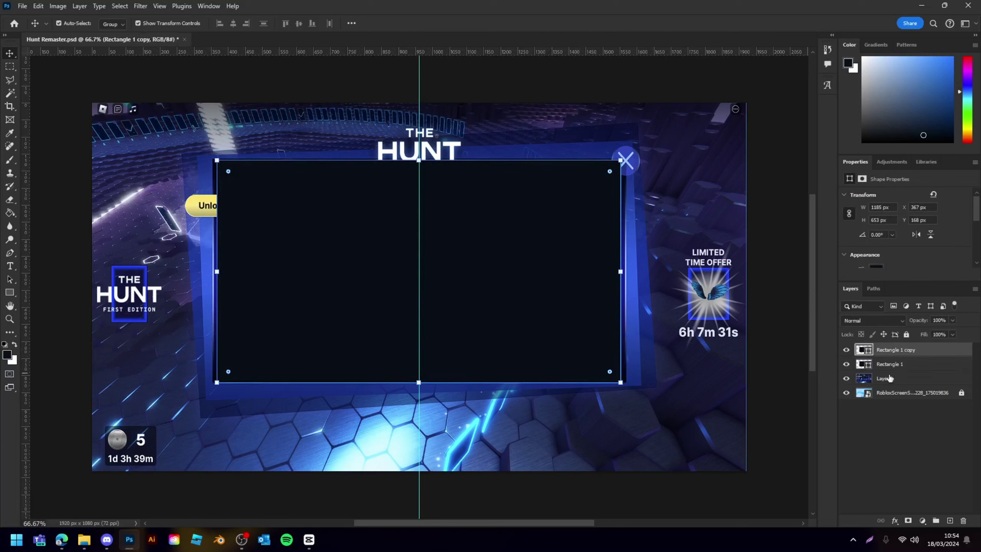
key(alt+bracketleft)
drag(621, 383, 637, 403)
key(Return)
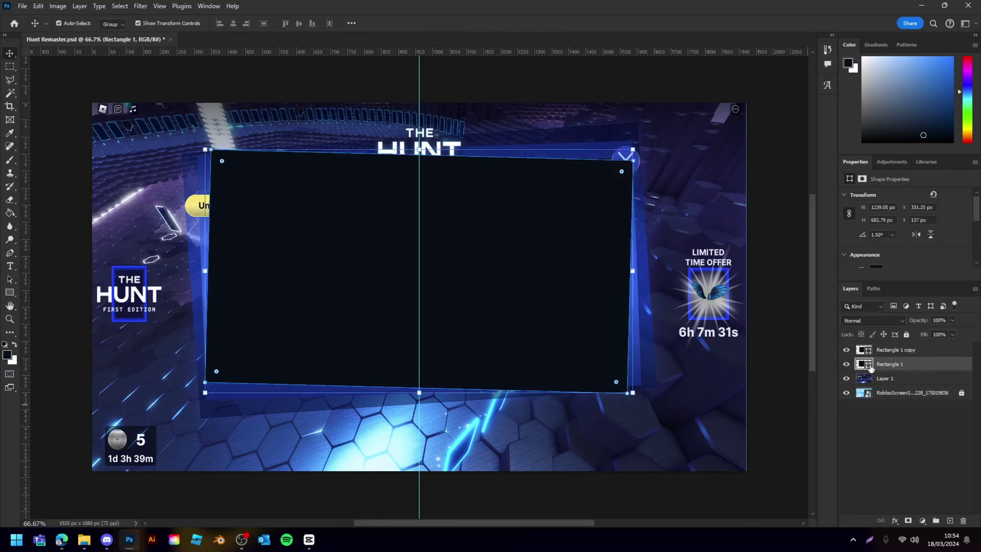
- Recolour the tilted rear rectangle saturated blue, #001eff
double_click(870, 368)
click(798, 335)
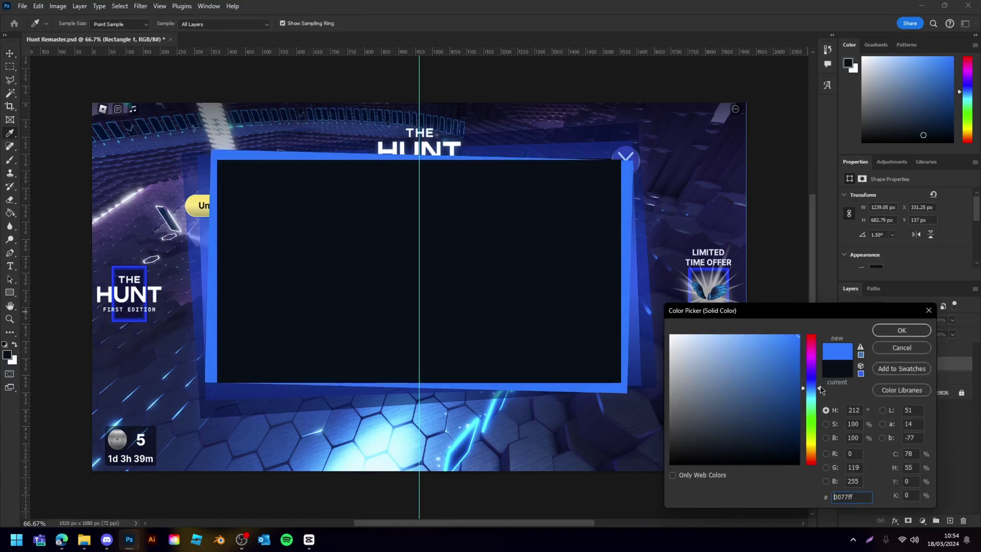
drag(813, 385, 817, 382)
click(912, 332)
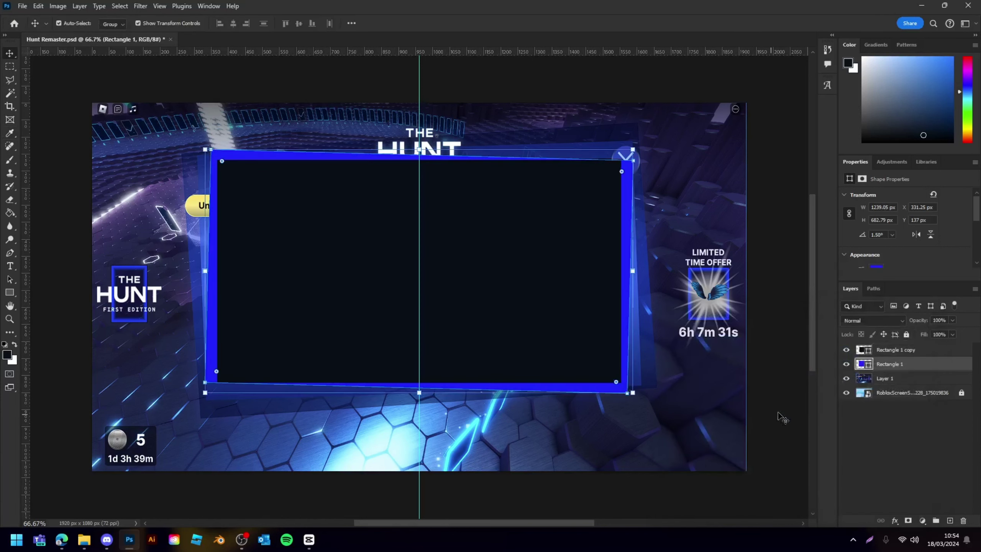
- Hide the reference screenshot layer and examine the two rectangles against the sky background
click(811, 401)
click(848, 378)
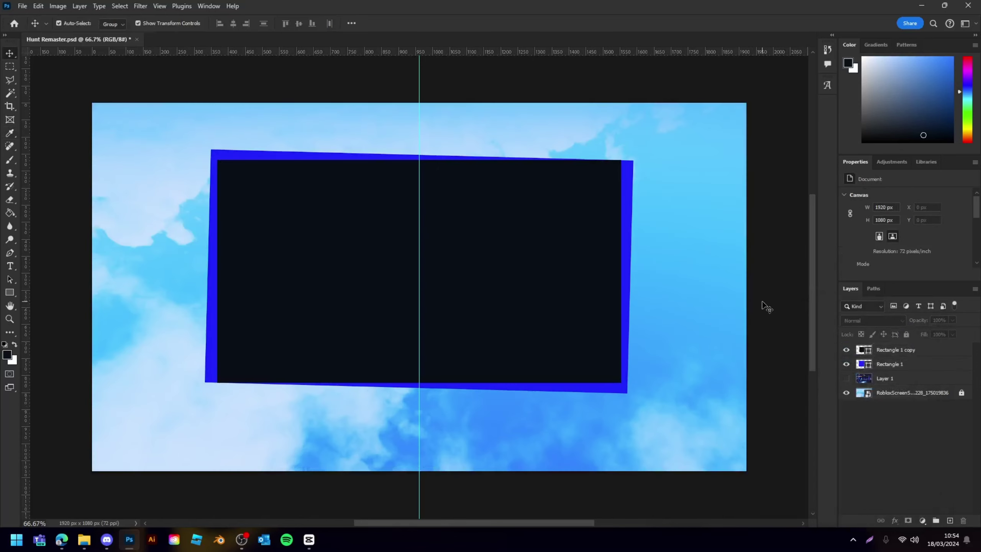
key(ctrl+minus)
key(ctrl+minus)
key(ctrl+plus)
key(ctrl+plus)
- Duplicate the blue rectangle and shrink the copy to about 1206 by 665 px with a tilt of about 0.66 degrees
click(623, 185)
key(ctrl+j)
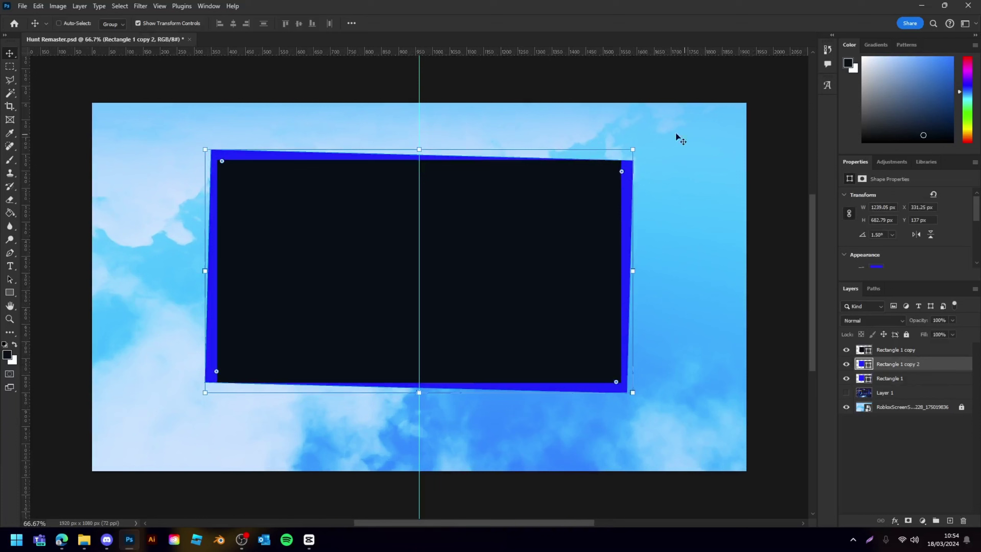
drag(634, 150, 648, 146)
key(Return)
- Recolour the smaller tilted rectangle lighter blue, #0084ff
double_click(866, 364)
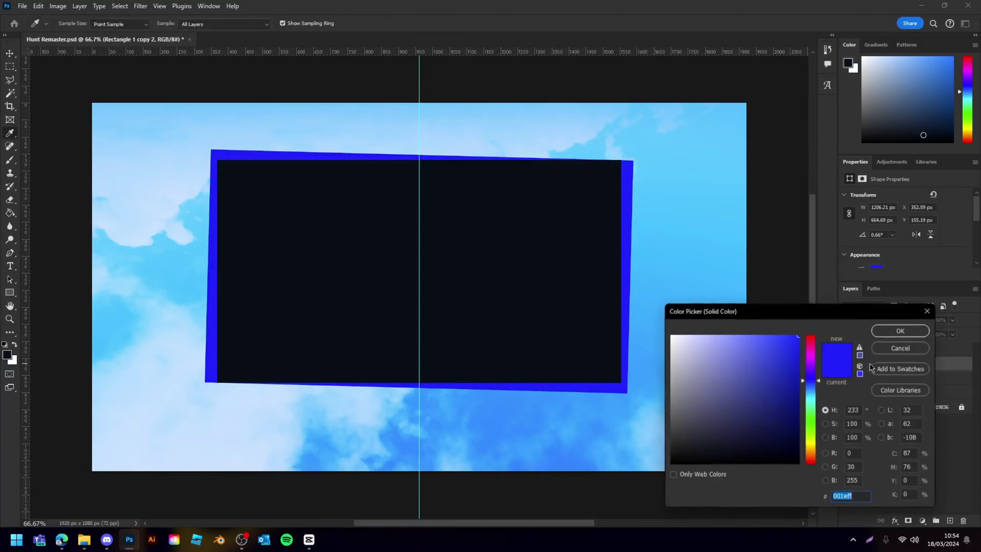
drag(811, 382, 810, 388)
click(892, 329)
- Readjust the size and tilt of the dark blue rear rectangle so its corners extend beyond the light blue one
click(890, 378)
drag(633, 394, 632, 393)
key(Return)
click(897, 364)
drag(212, 155, 213, 151)
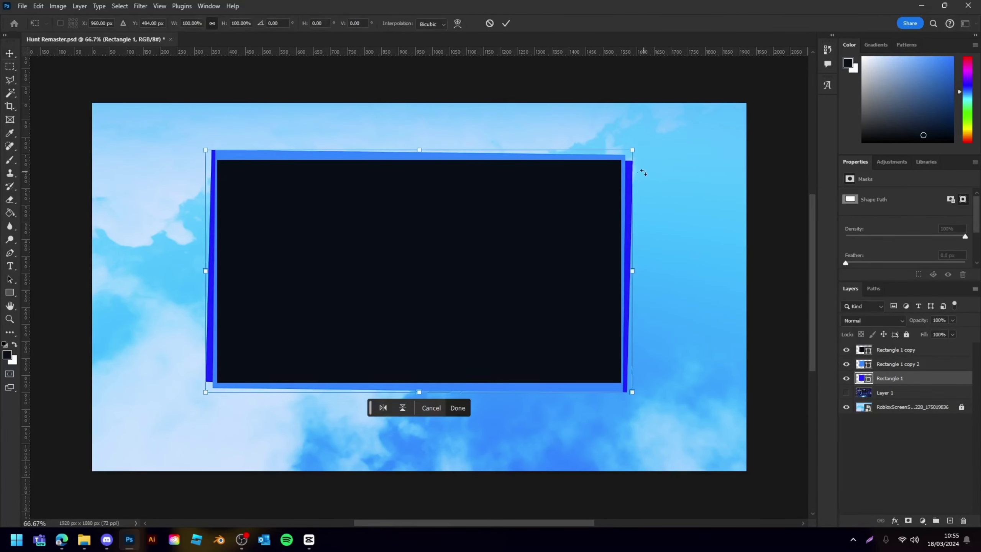
click(778, 340)
- Check the layered frame from farther out and show the reference screenshot layer again
key(ctrl+minus)
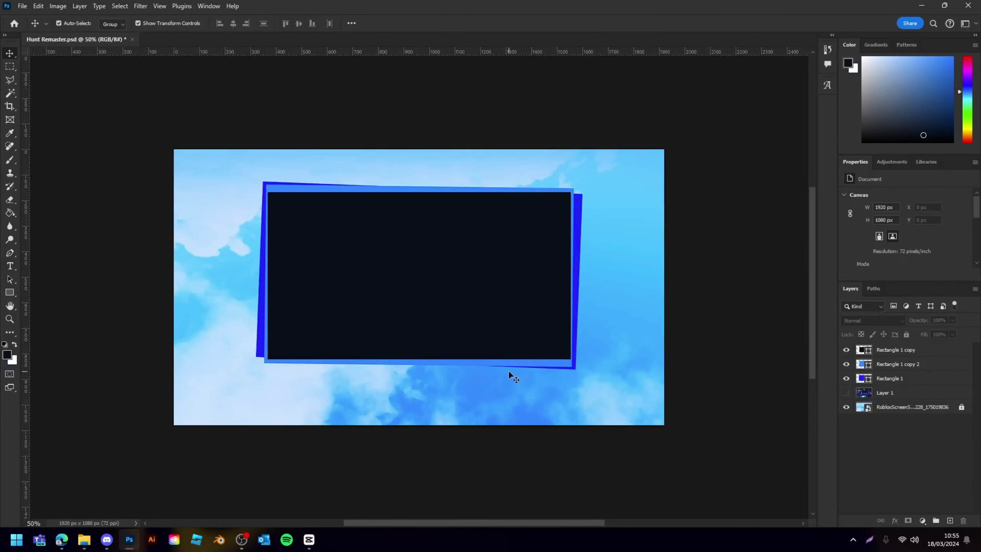
key(ctrl+plus)
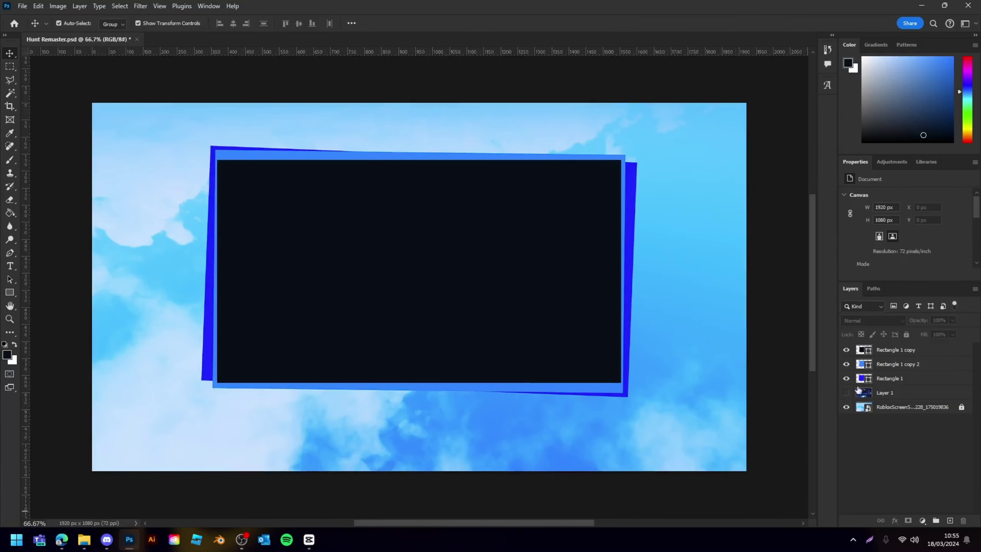
click(846, 393)
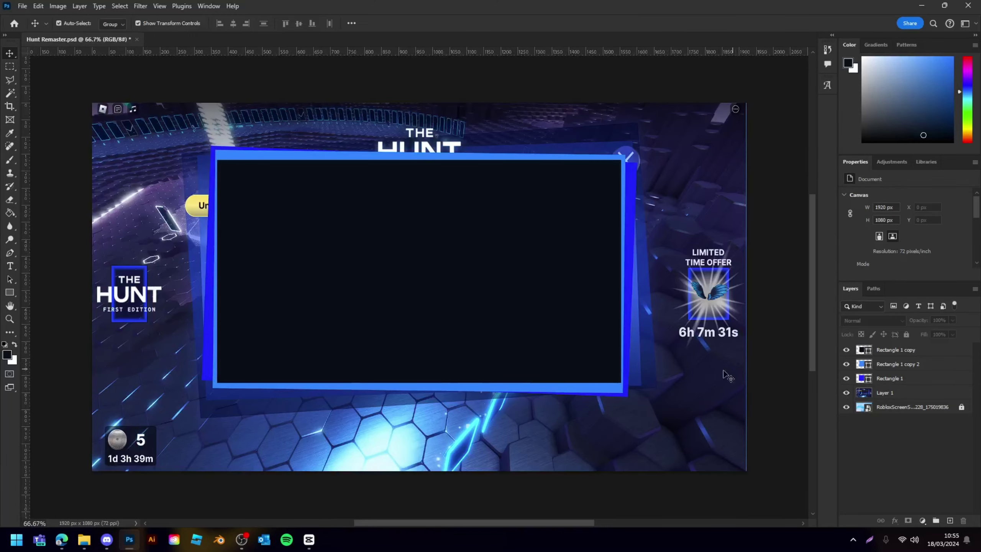
- Compare the three rectangles with the reference by toggling their visibility, and group them
click(878, 350)
shift+click(881, 378)
drag(846, 350, 845, 378)
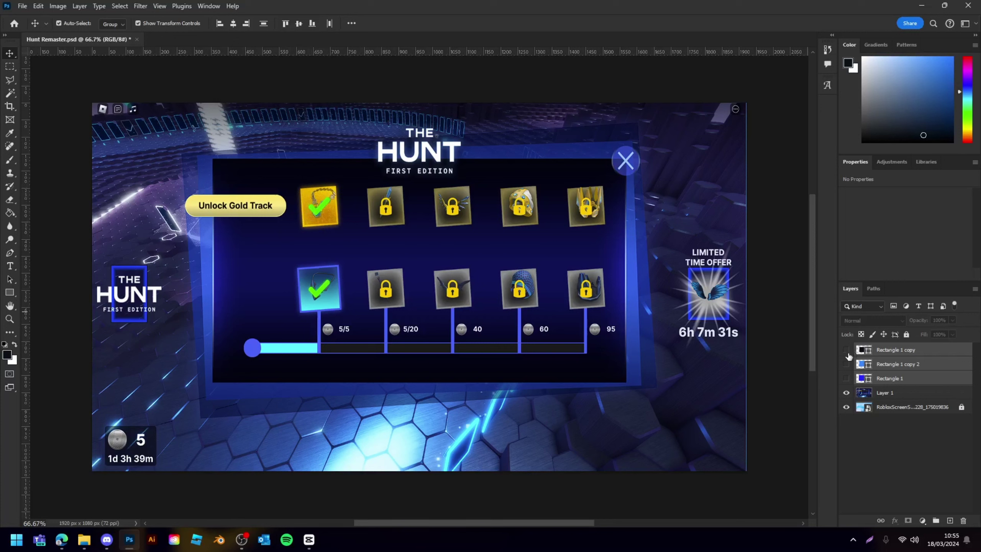
click(847, 378)
key(ctrl+g)
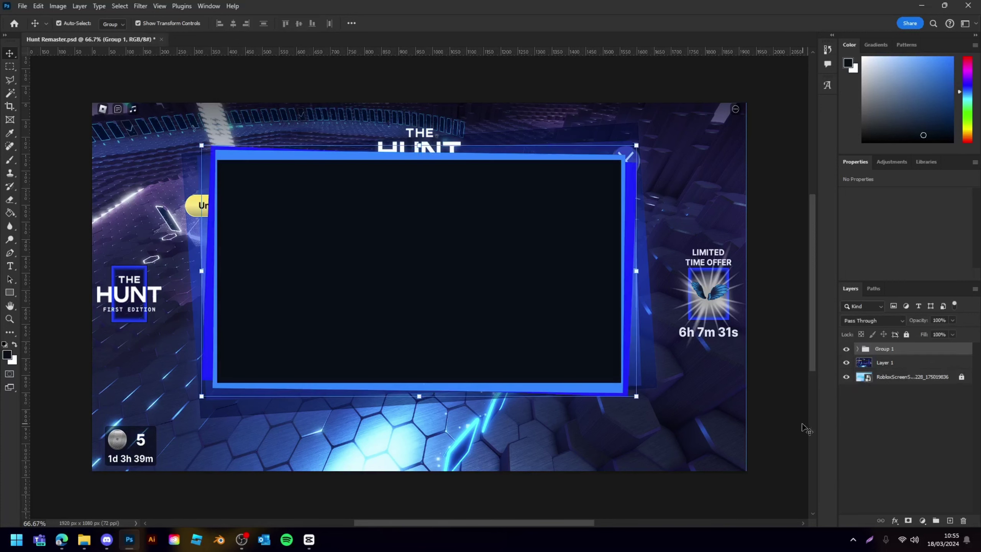
- Set auto-select to Layer, duplicate the dark inner rectangle and shrink the copy to a square about 188 px wide
click(112, 25)
click(112, 45)
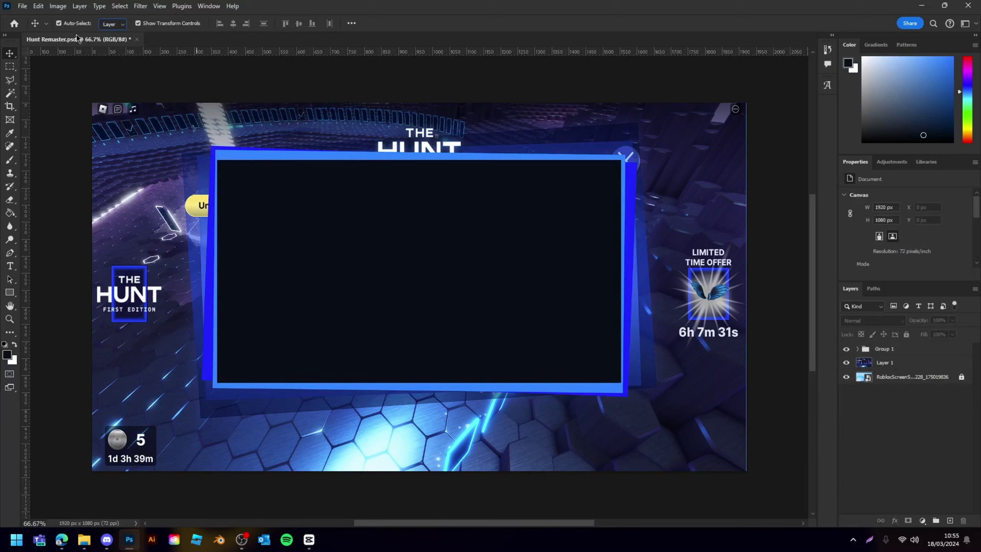
click(293, 221)
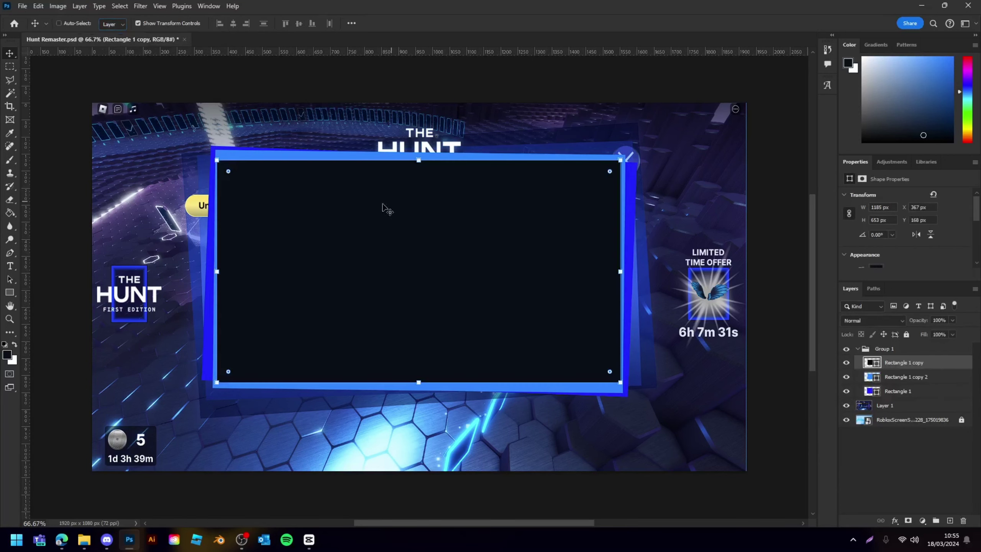
key(ctrl+j)
drag(424, 165, 424, 240)
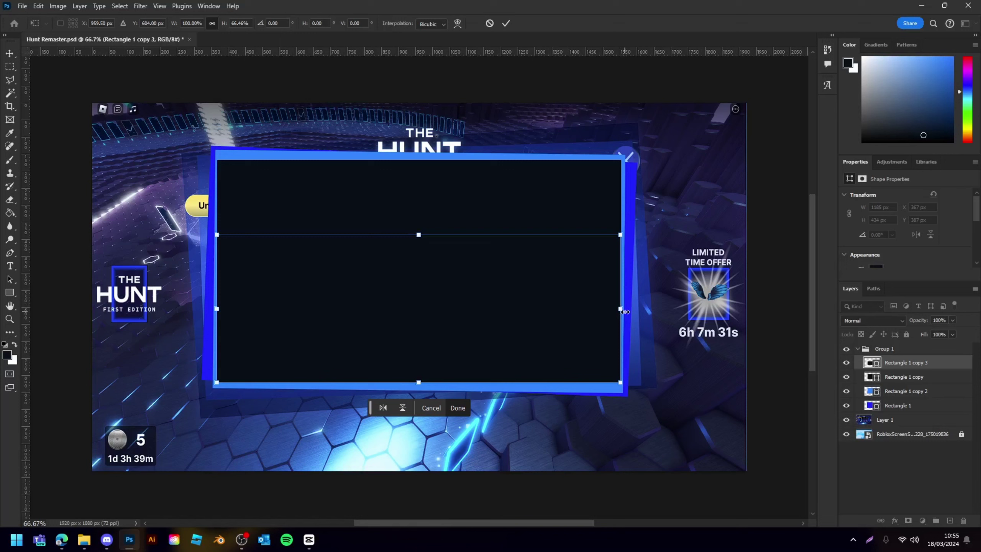
drag(625, 313, 312, 258)
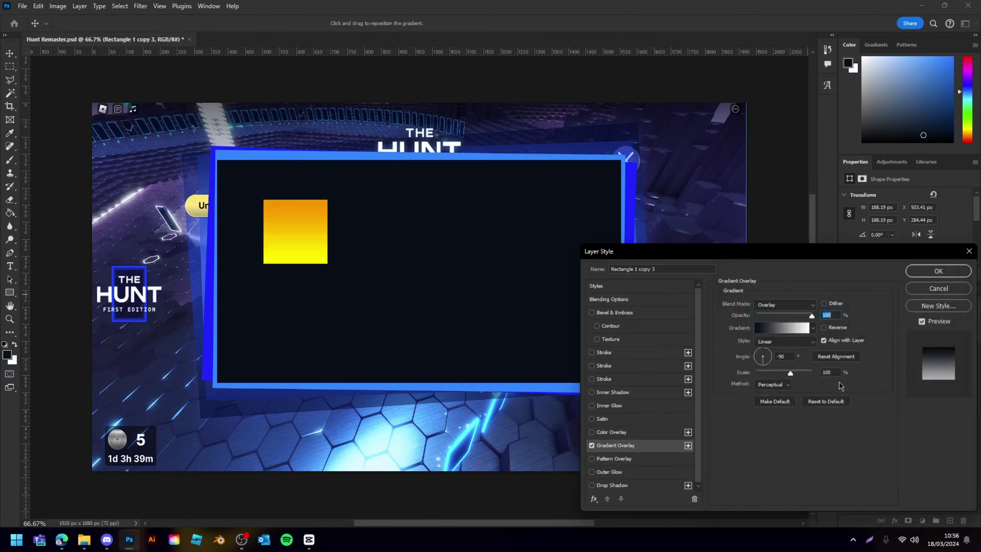
- Reverse the square's gradient overlay and lower its opacity, and add an inner bevel with 78% highlight and 30% shadow opacity
click(824, 327)
drag(812, 316, 765, 348)
click(615, 313)
drag(787, 452, 799, 453)
drag(809, 478, 790, 477)
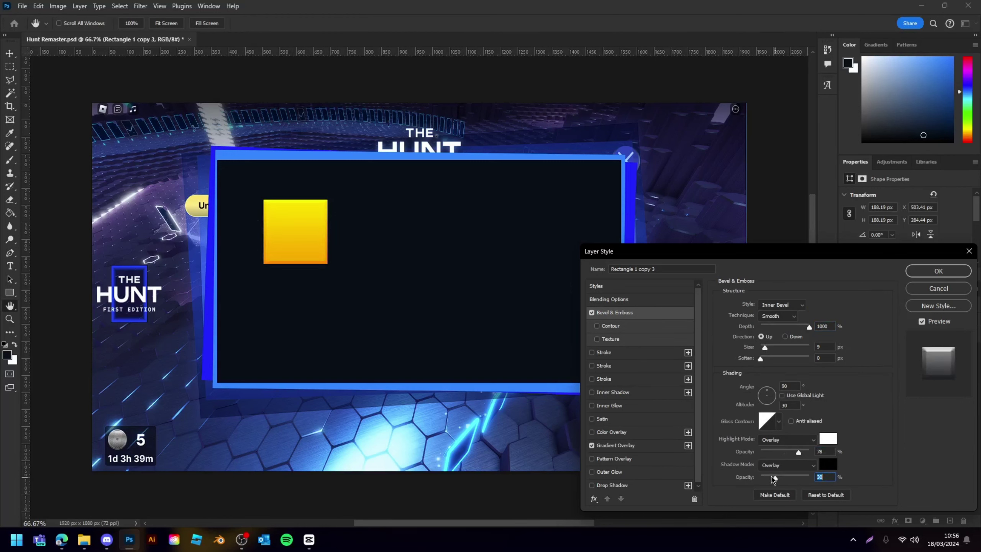
- Add an outside stroke to the square in the rear frame's blue, #001eff, and make it thinner
click(604, 366)
click(759, 384)
click(636, 191)
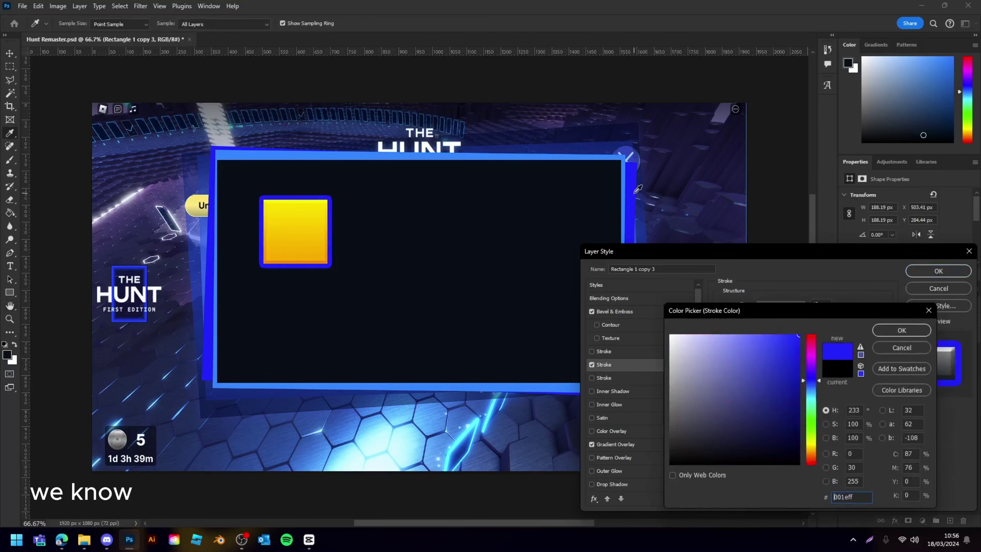
click(246, 149)
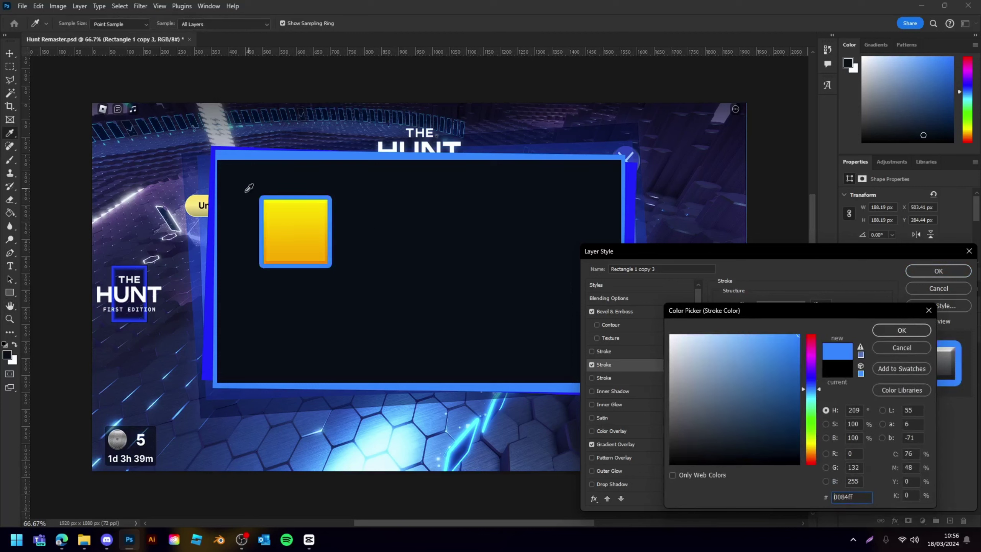
click(632, 181)
click(887, 326)
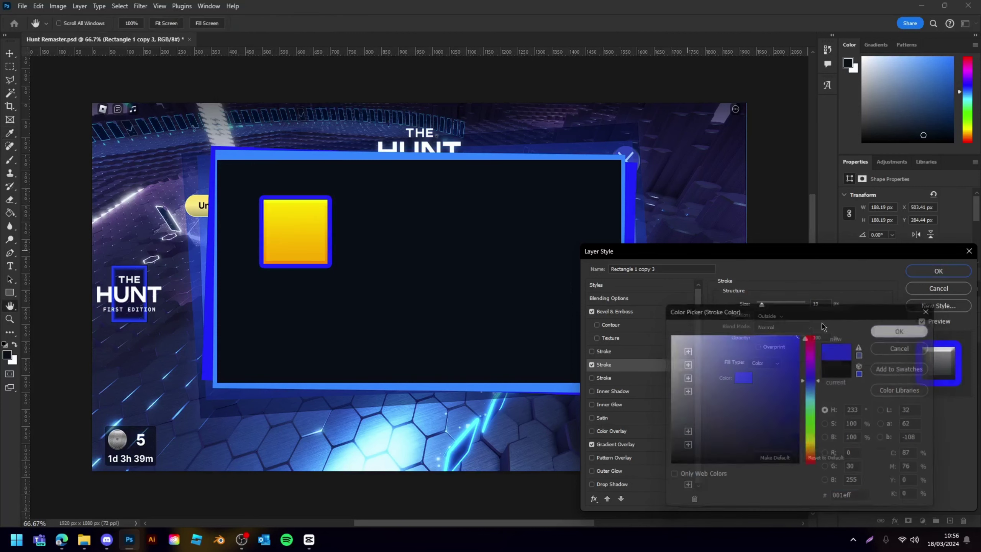
drag(764, 305, 761, 306)
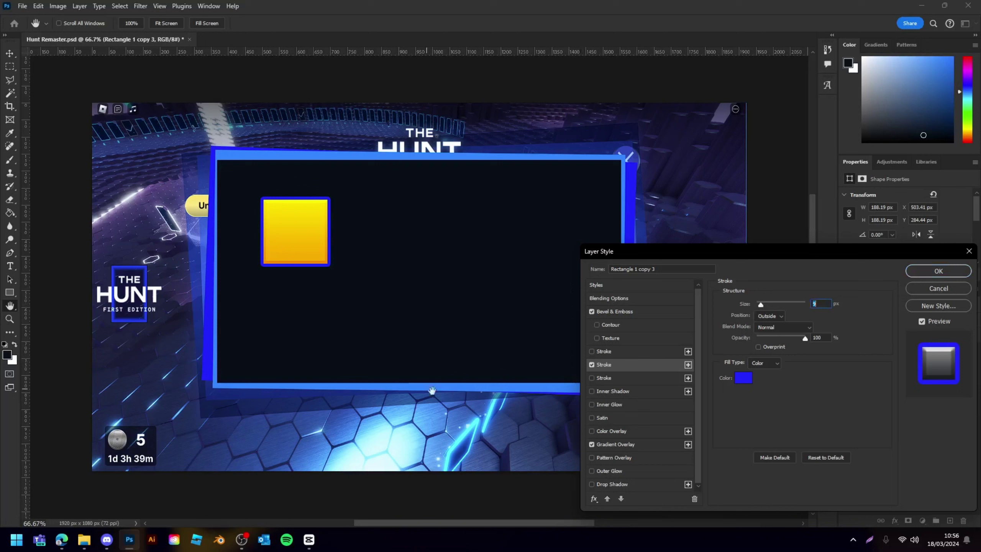
click(743, 378)
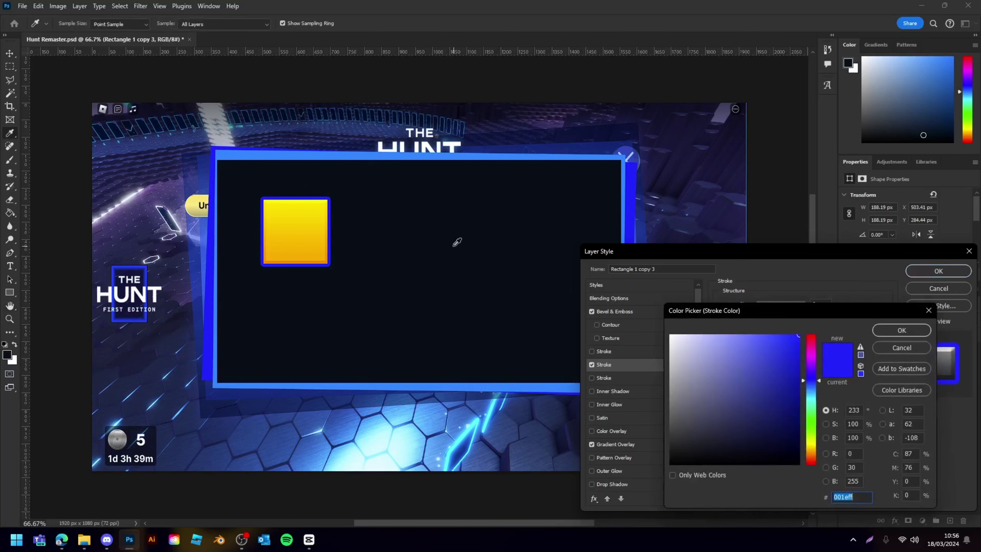
click(457, 138)
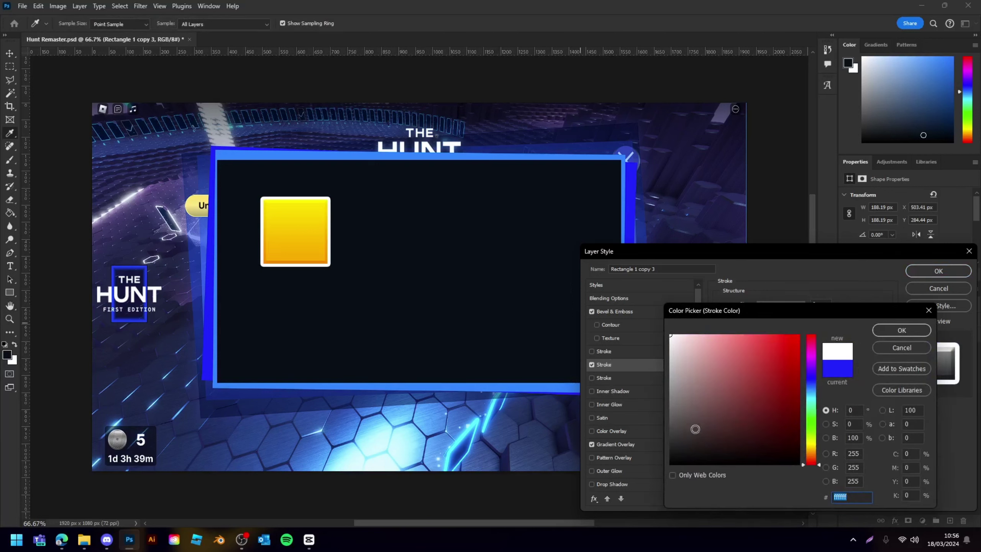
text(000000)
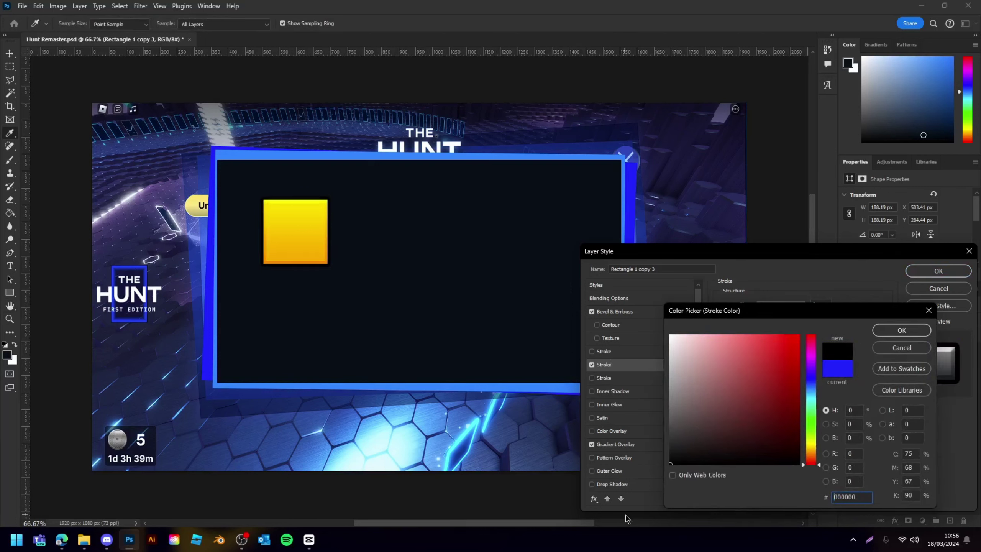
click(901, 348)
- Turn off the yellow square's outside stroke, apply the layer style, and show the panel group again
click(596, 364)
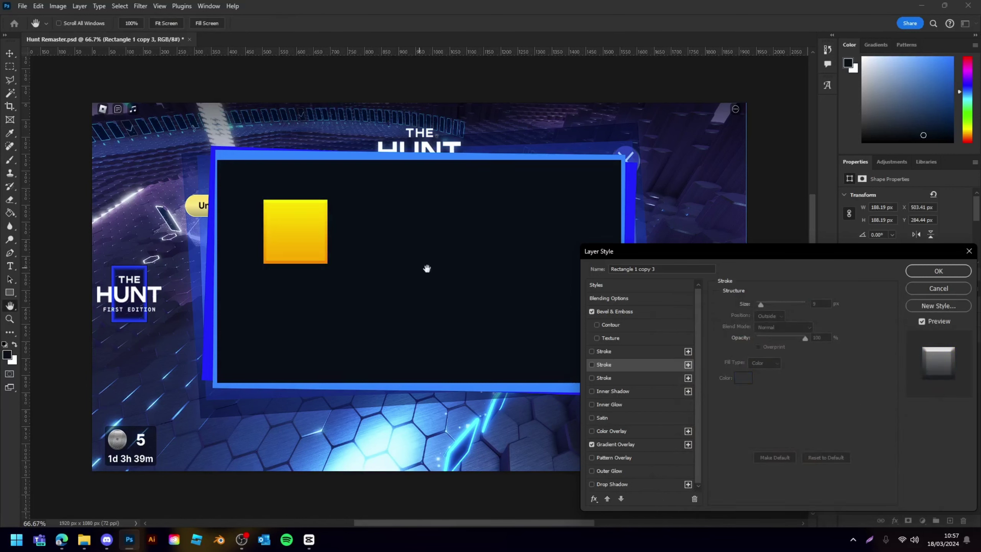
key(Return)
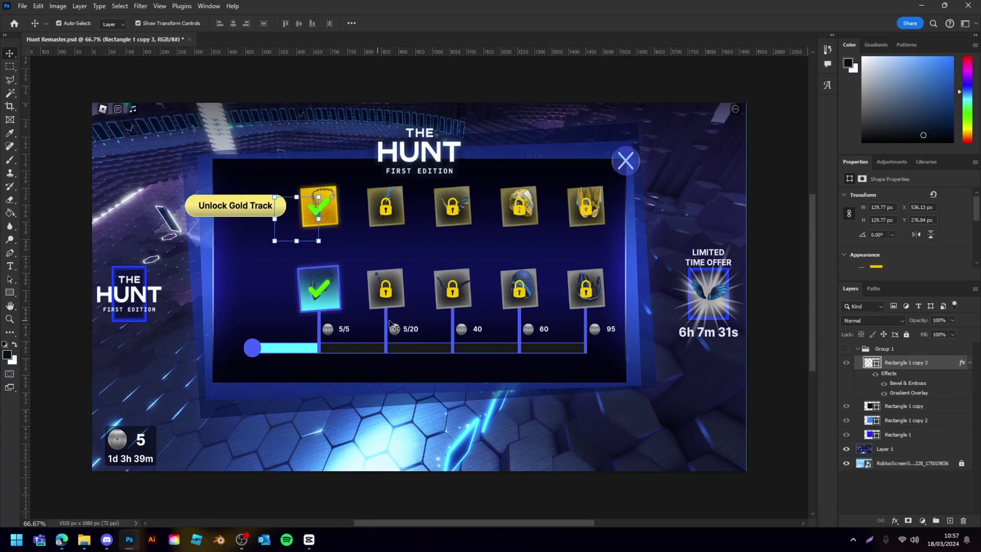
drag(846, 362, 847, 350)
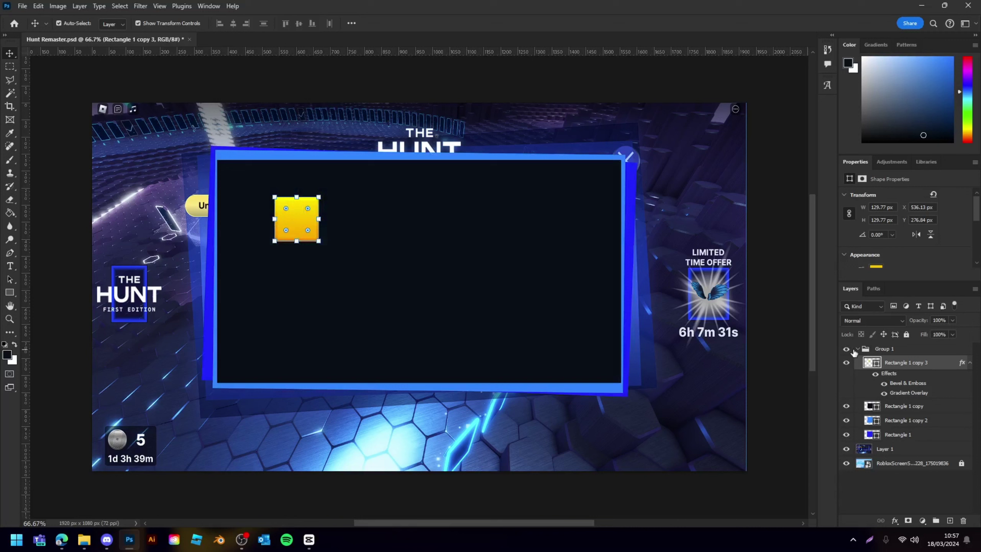
- Duplicate the yellow square into an evenly spaced row of five, centred in the upper part of the panel
drag(300, 227, 485, 235)
shift+click(460, 228)
shift+click(406, 228)
shift+click(350, 226)
shift+click(290, 224)
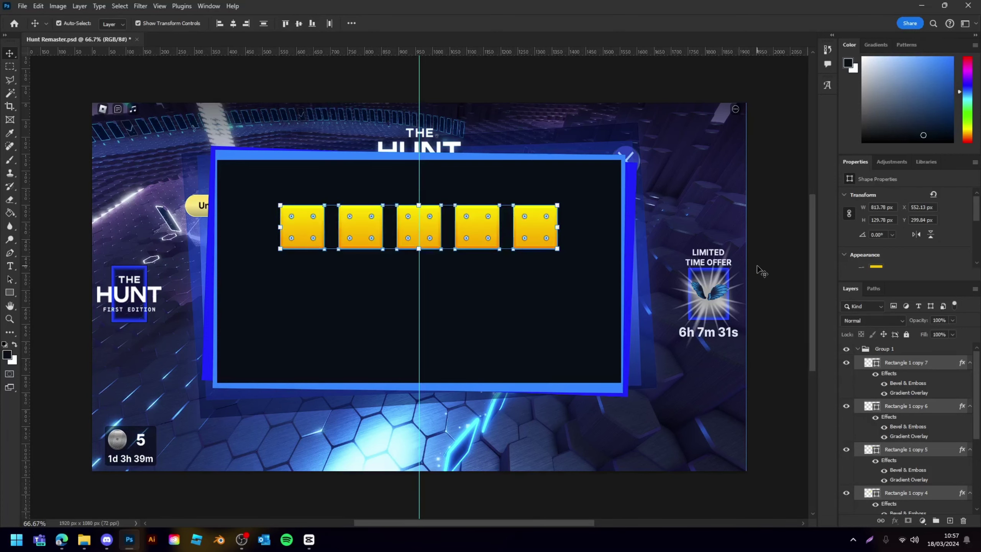
click(768, 288)
key(ctrl+minus)
key(ctrl+minus)
key(ctrl+minus)
key(ctrl+plus)
key(ctrl+plus)
key(ctrl+plus)
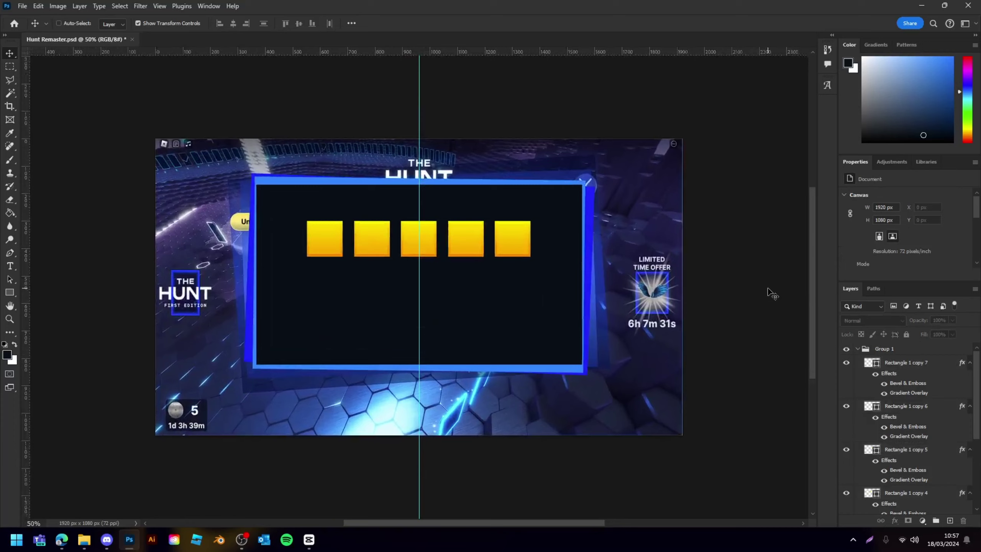
- Select the five yellow squares and duplicate the row straight down by about 253 px
ctrl+click(532, 226)
ctrl+shift+click(476, 227)
ctrl+shift+click(421, 225)
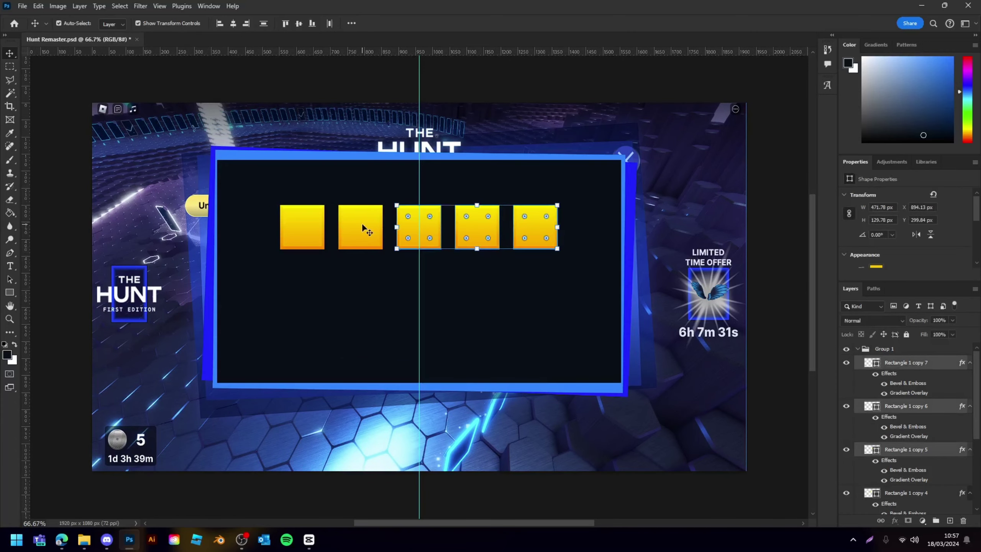
ctrl+shift+click(362, 223)
ctrl+shift+click(304, 236)
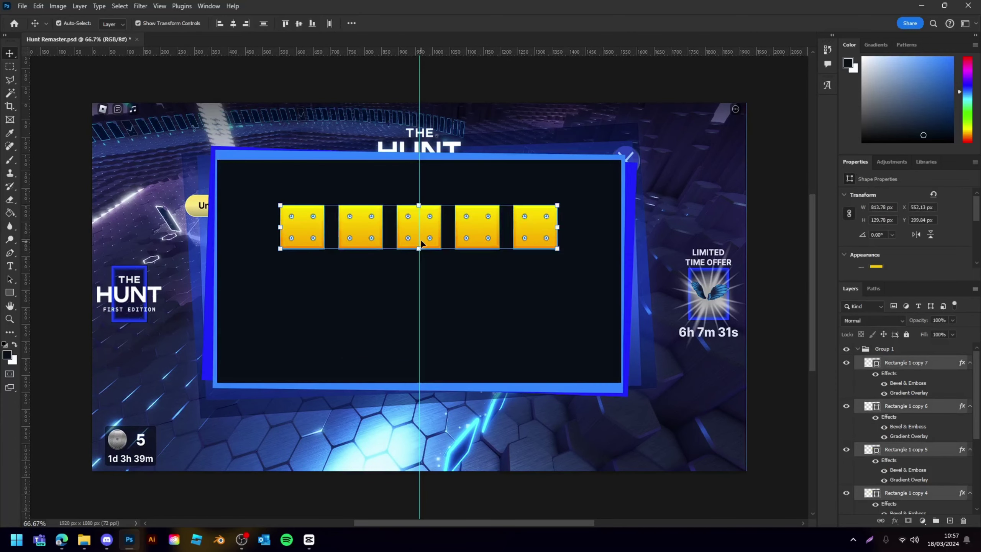
drag(428, 231, 428, 317)
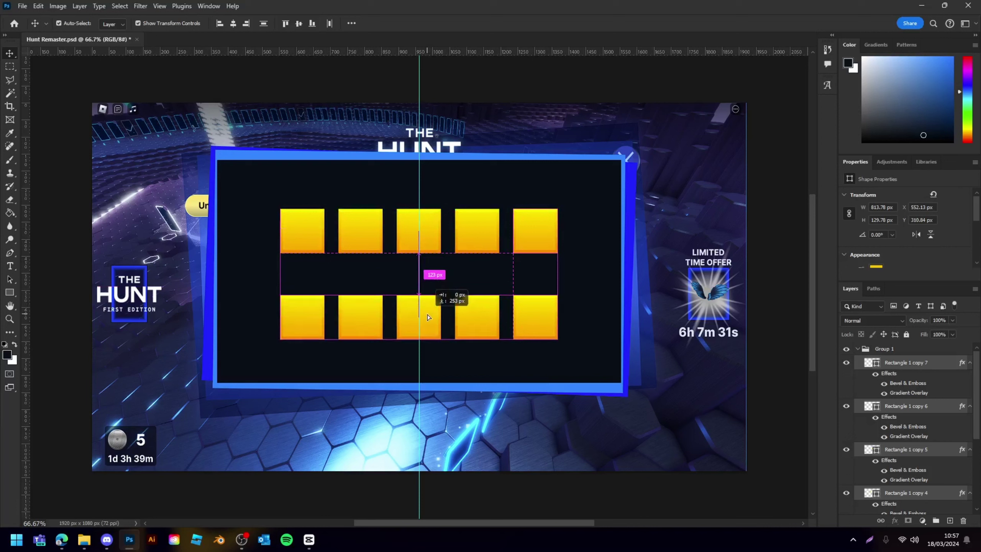
- Recolour the five squares in the lower row with a light blue fill, starting from the front frame's blue
click(474, 345)
click(529, 329)
shift+click(483, 320)
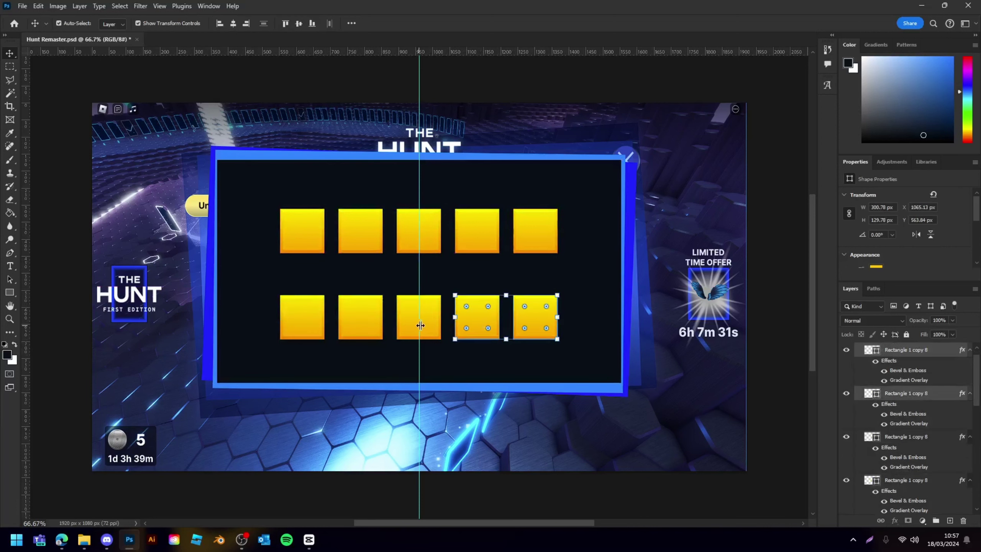
ctrl+shift+click(420, 325)
ctrl+shift+click(359, 323)
ctrl+shift+click(306, 318)
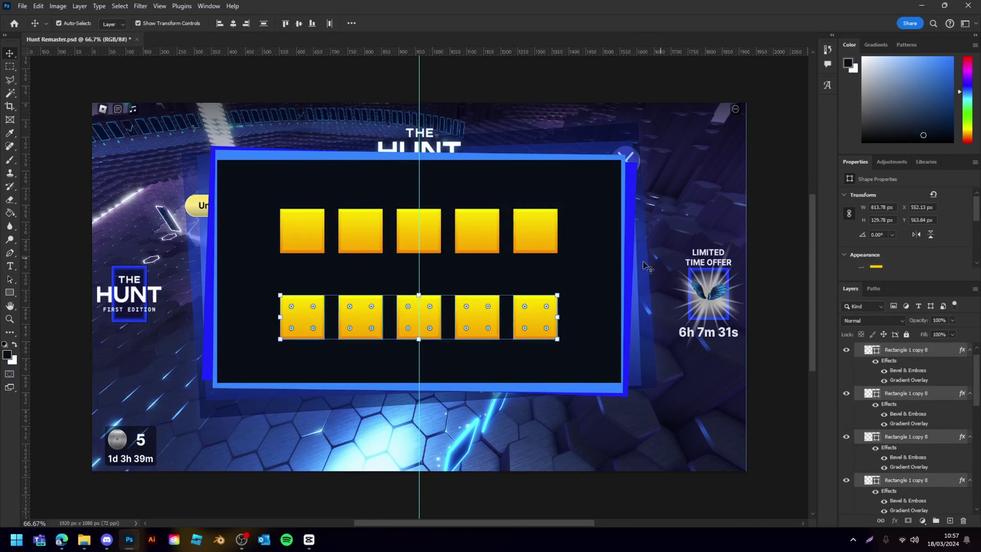
scroll(883, 234, down, 1)
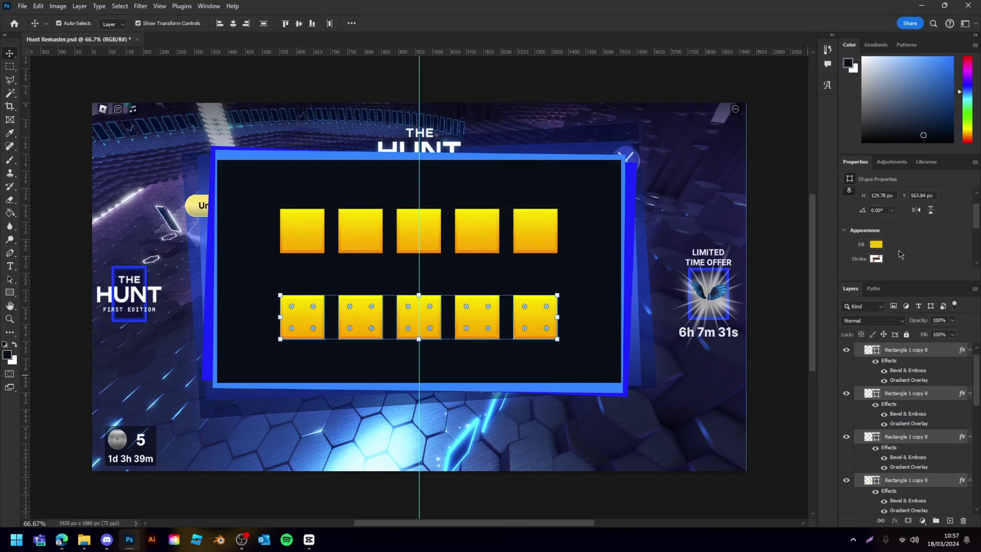
click(877, 244)
click(968, 264)
click(624, 276)
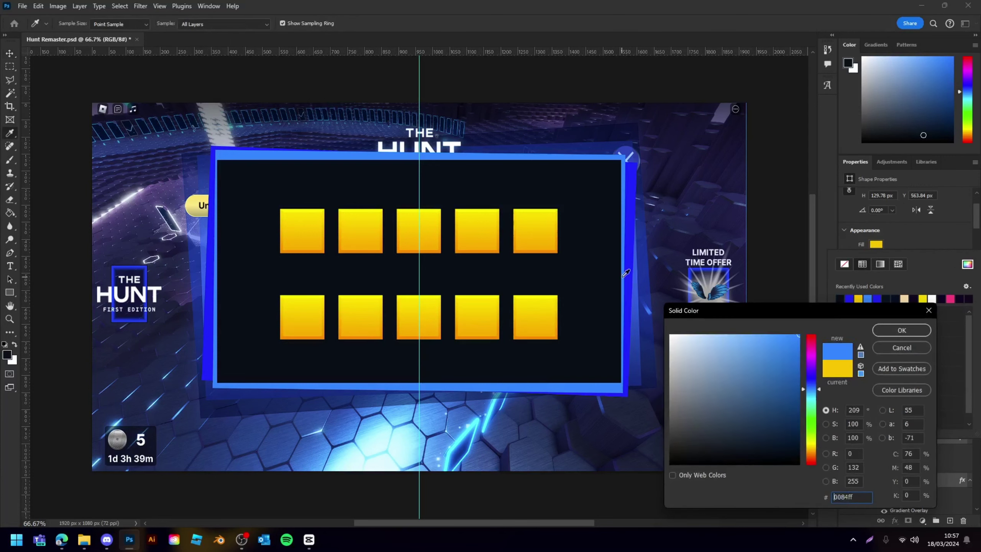
drag(736, 355, 766, 309)
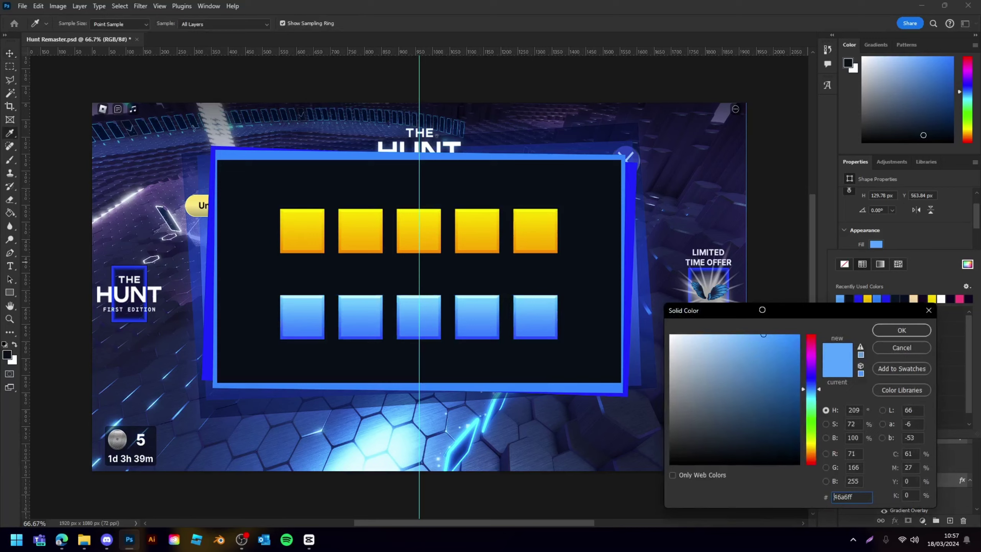
click(902, 330)
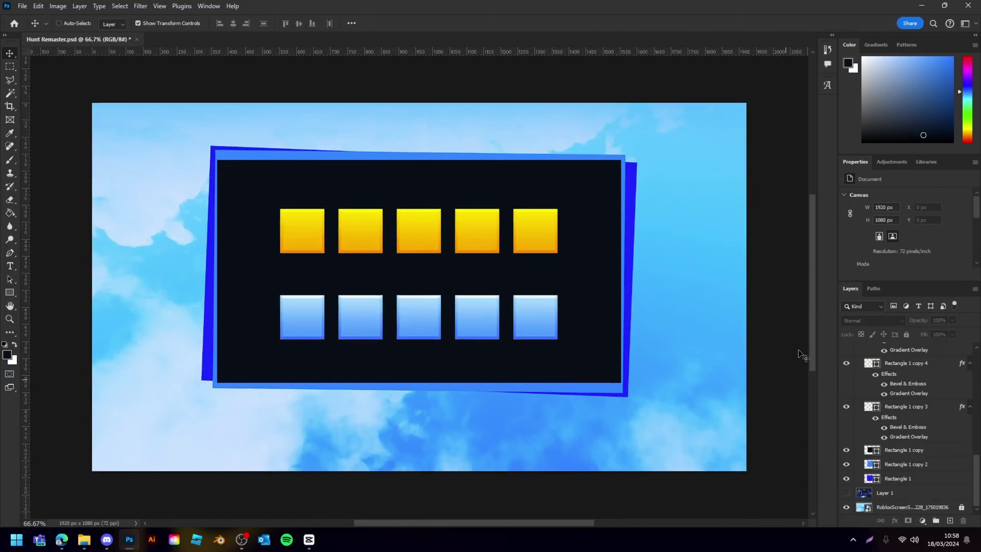
- Show Layer 1 again, collapse the effects lists of all layers, and fit the canvas to the view
key(ctrl)
click(846, 493)
drag(977, 483, 978, 366)
alt+click(970, 363)
key(ctrl+0)
click(896, 367)
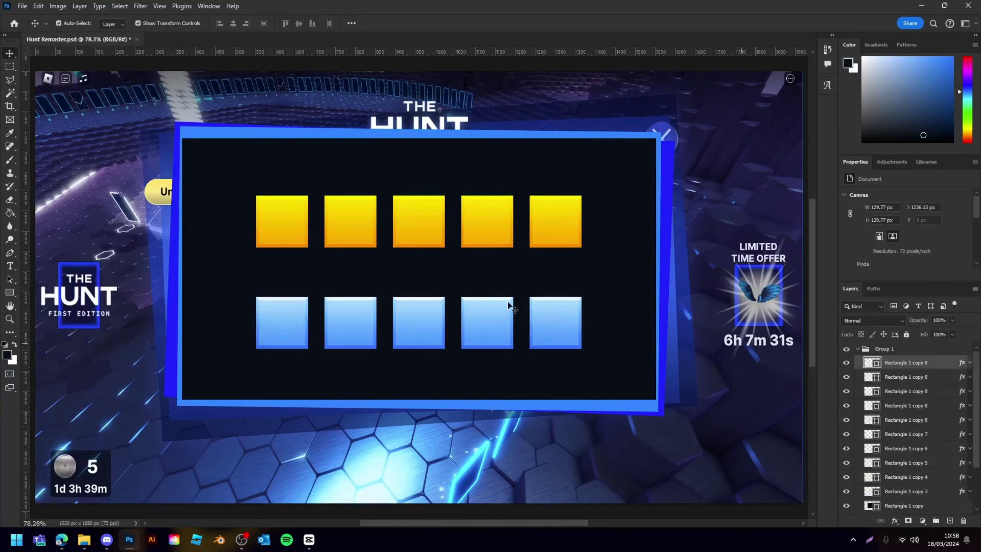
- Group the five gold squares together, and put the five blue squares in a separate group
click(580, 232)
shift+click(420, 232)
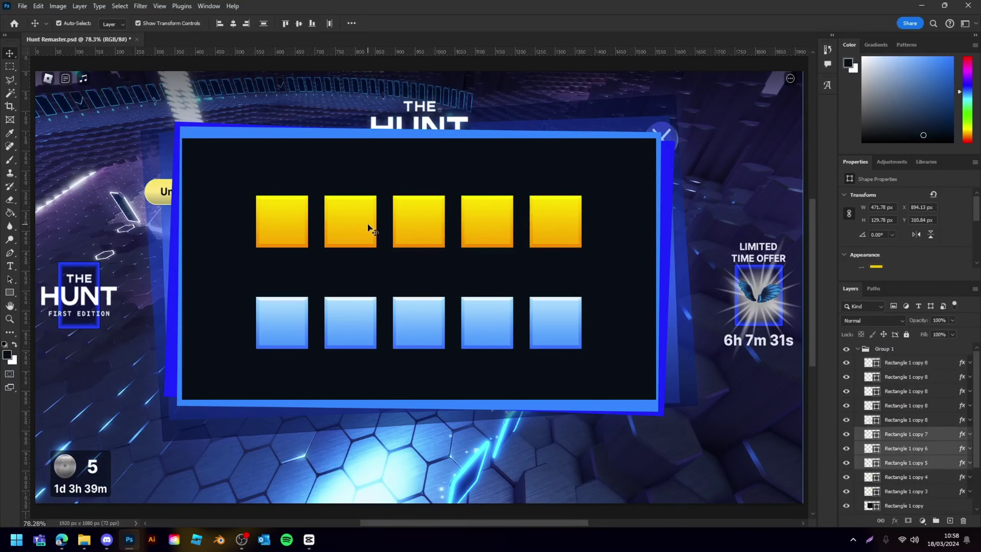
shift+click(368, 225)
shift+click(290, 223)
key(ctrl+g)
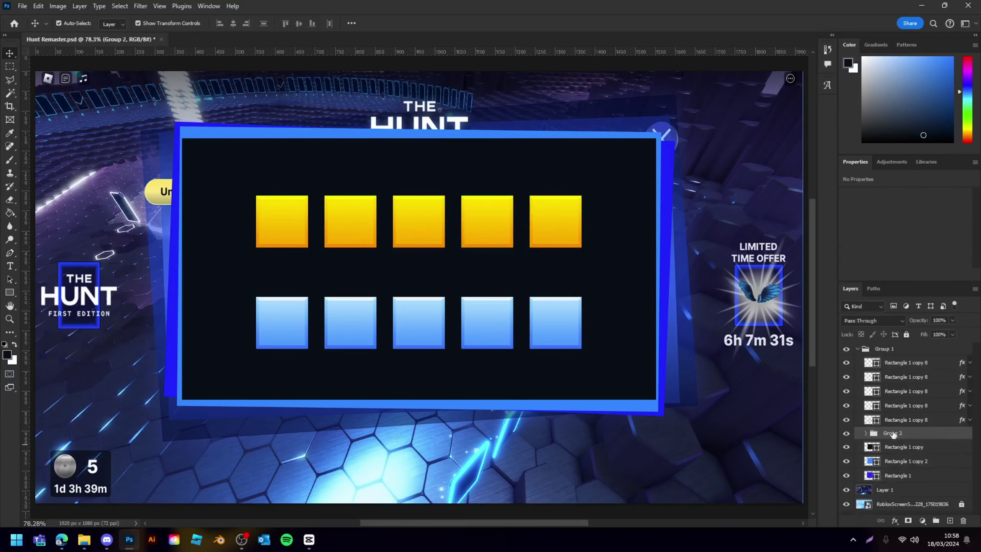
click(896, 419)
shift+click(896, 363)
key(ctrl+g)
- Rename the blue squares' group to Normal and the gold squares' group to Gold
double_click(894, 362)
text(Normal)
key(Return)
double_click(894, 375)
text(Gold)
click(846, 349)
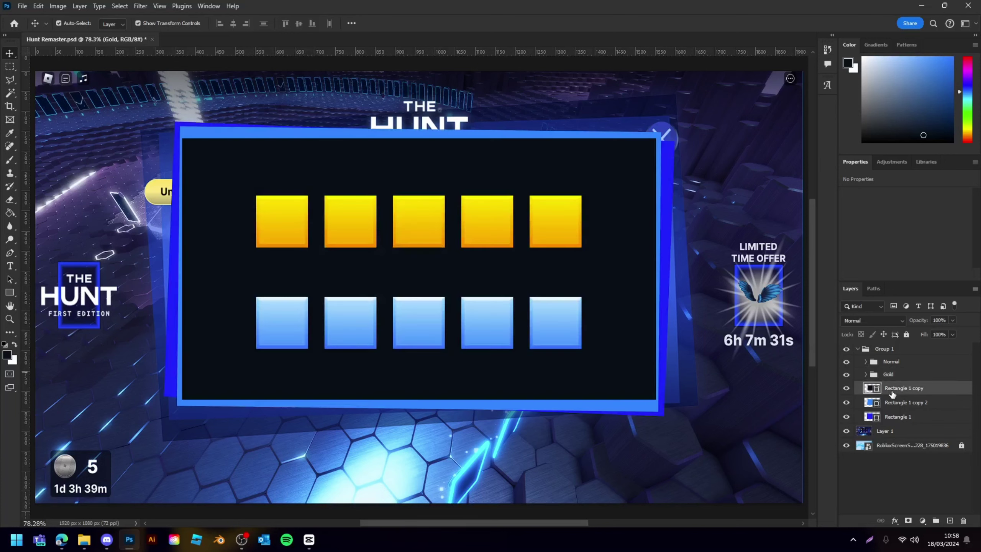
- Move the five blue squares up by about 37 px, closer to the gold row, and show the guides
click(273, 323)
shift+click(350, 325)
shift+click(429, 322)
shift+click(547, 324)
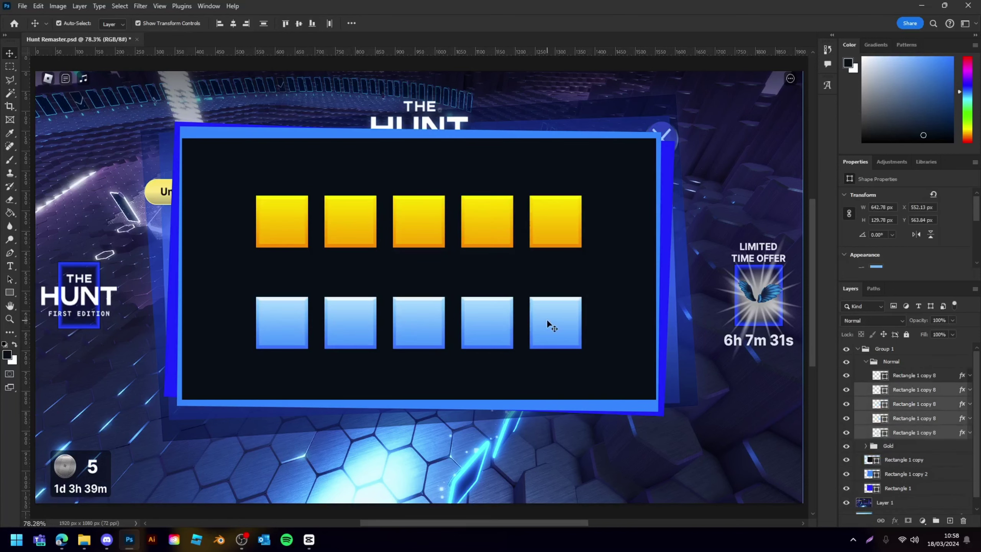
shift+click(489, 322)
drag(490, 322, 486, 302)
key(ctrl+;)
- Add the gold squares to the selection and move both rows up by about 24 px
shift+click(552, 229)
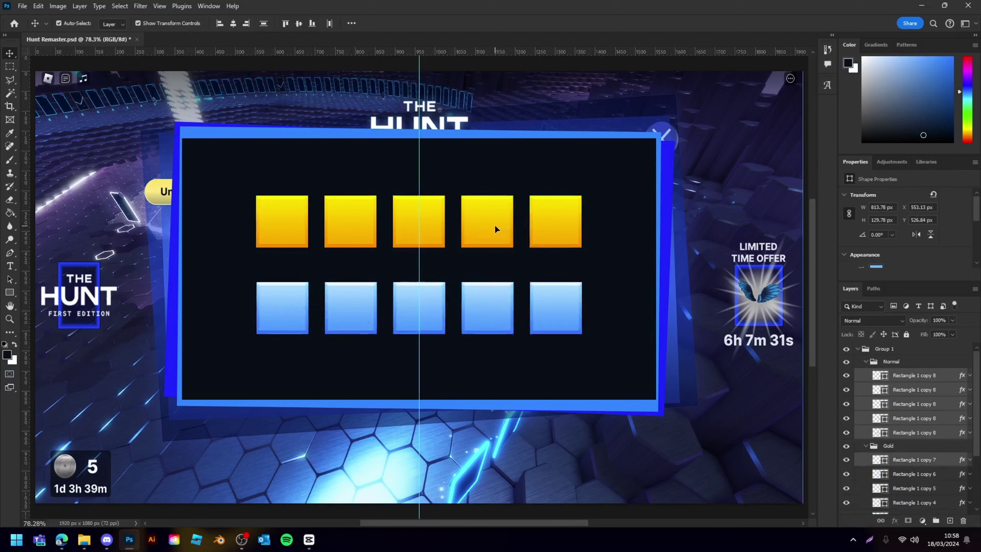
shift+click(495, 224)
shift+click(437, 222)
shift+click(345, 221)
drag(435, 227, 439, 215)
- Duplicate the middle blue square below its row and reshape the copy into a centred bar about 774 by 30 px
click(429, 311)
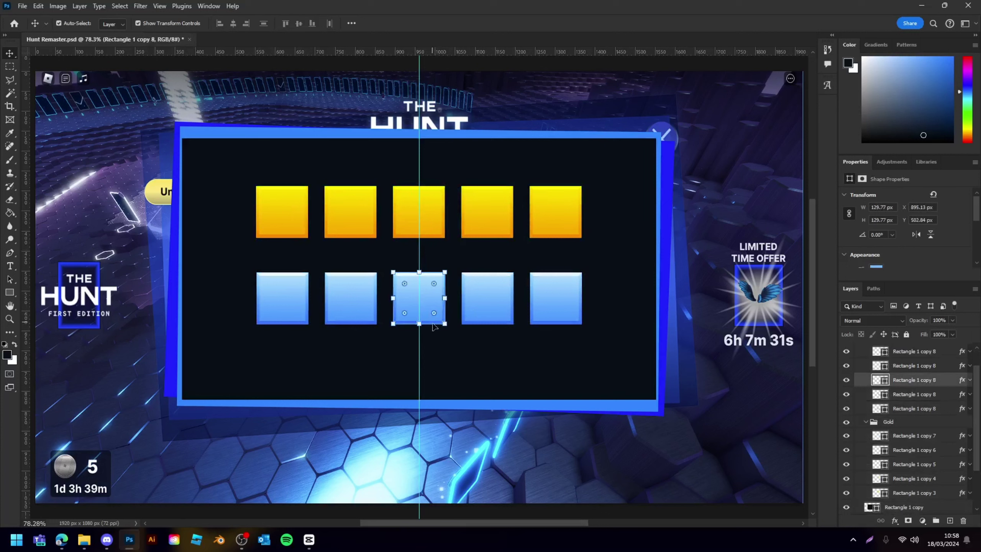
drag(432, 297, 432, 365)
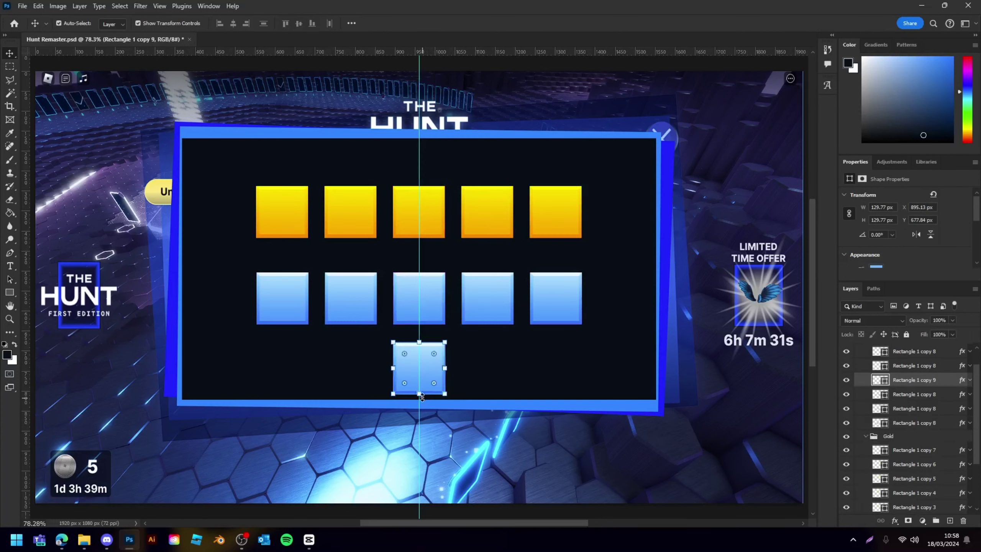
key(ctrl+t)
drag(423, 398, 543, 353)
key(Return)
- Fully round the bar's corners and reduce its bevel size to 3 px
scroll(844, 259, down, 3)
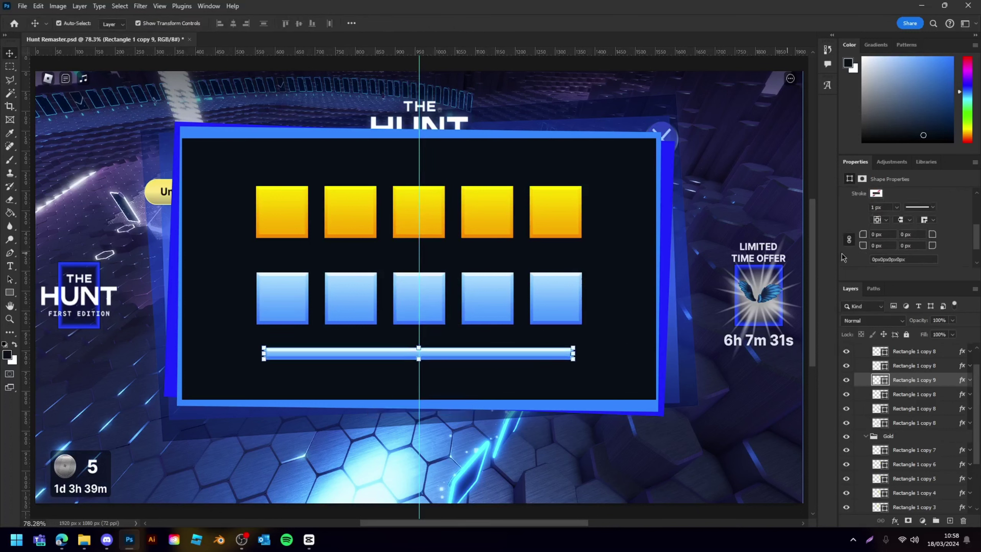
click(667, 431)
scroll(656, 421, down, 3)
click(573, 306)
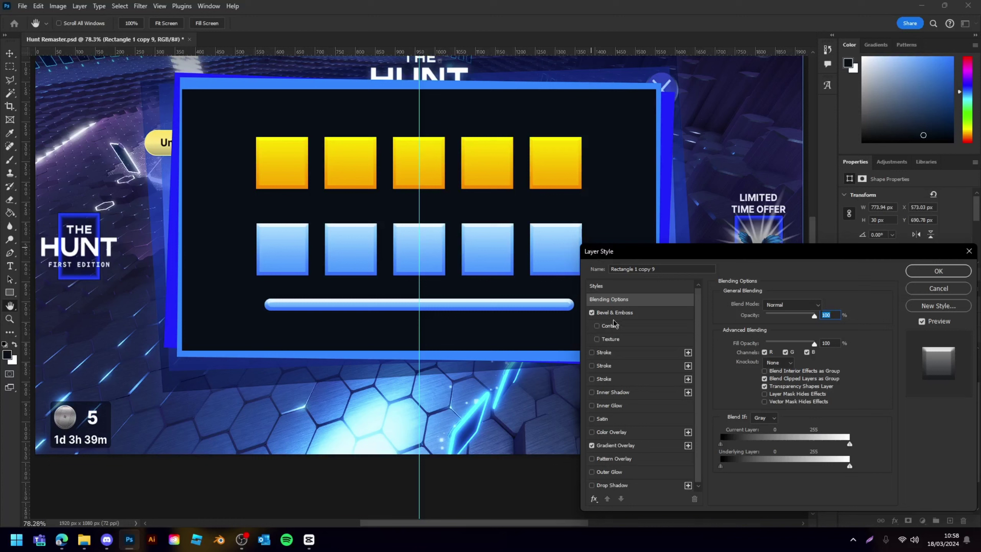
click(614, 310)
drag(764, 348, 764, 348)
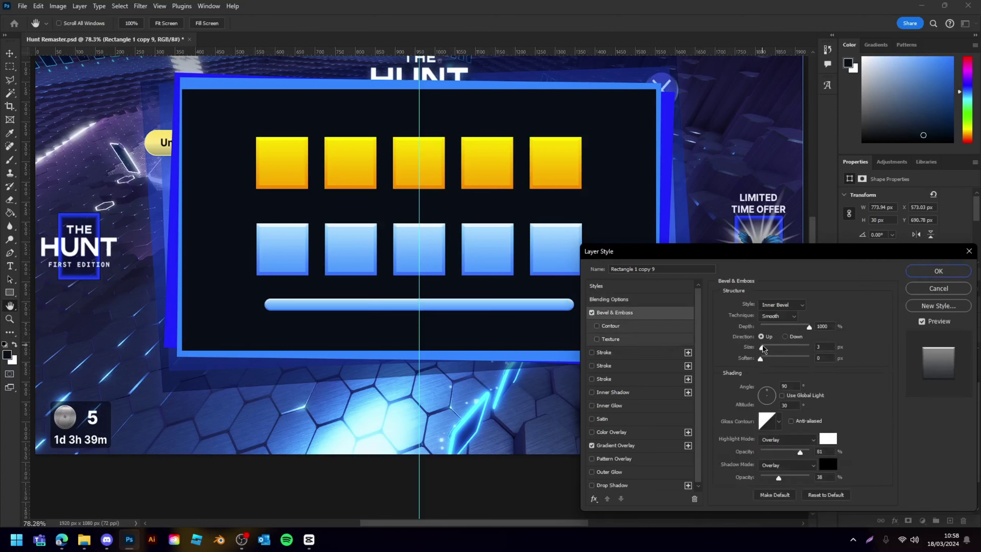
click(966, 271)
- Set the bar's fill to a deeper blue, #389fff
scroll(889, 217, down, 2)
click(876, 228)
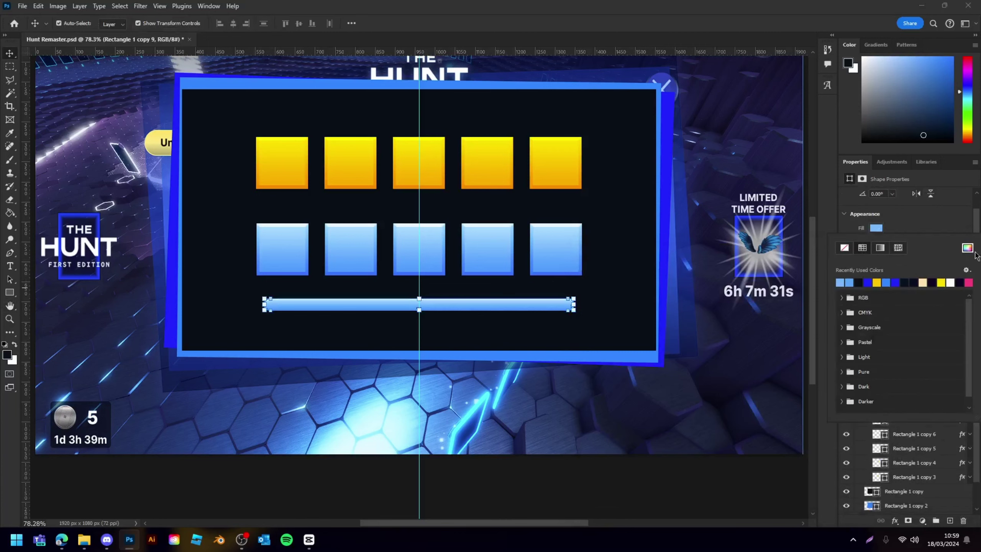
click(968, 247)
click(752, 340)
key(Return)
click(705, 485)
- Duplicate the rounded bar in place and give the lower copy a dark blue outline
key(ctrl+plus)
key(ctrl+plus)
click(609, 318)
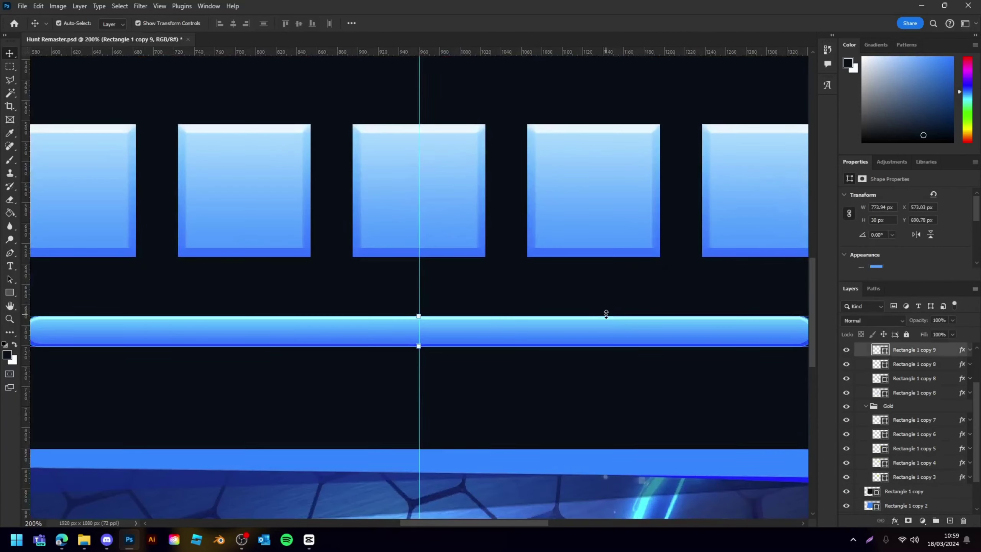
alt+click(606, 314)
click(955, 365)
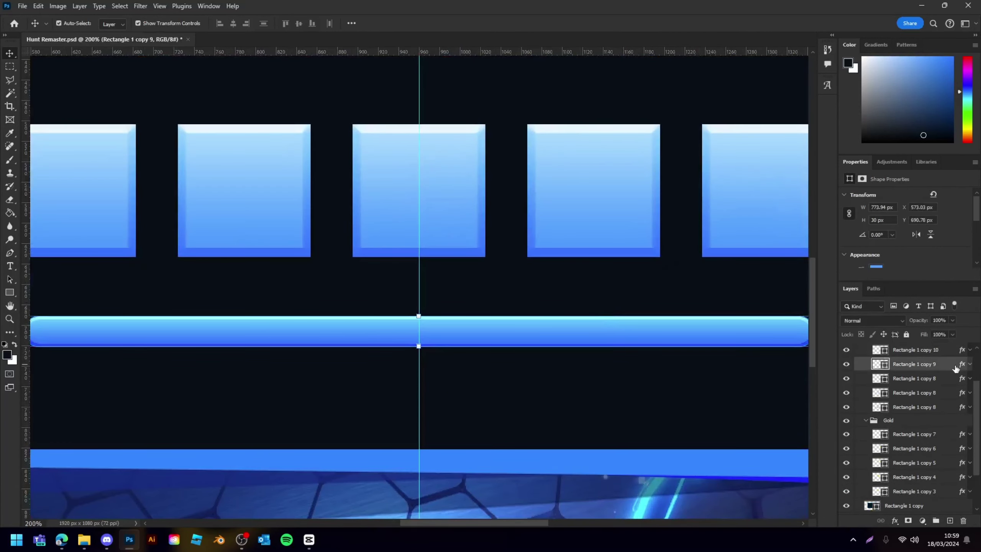
double_click(884, 365)
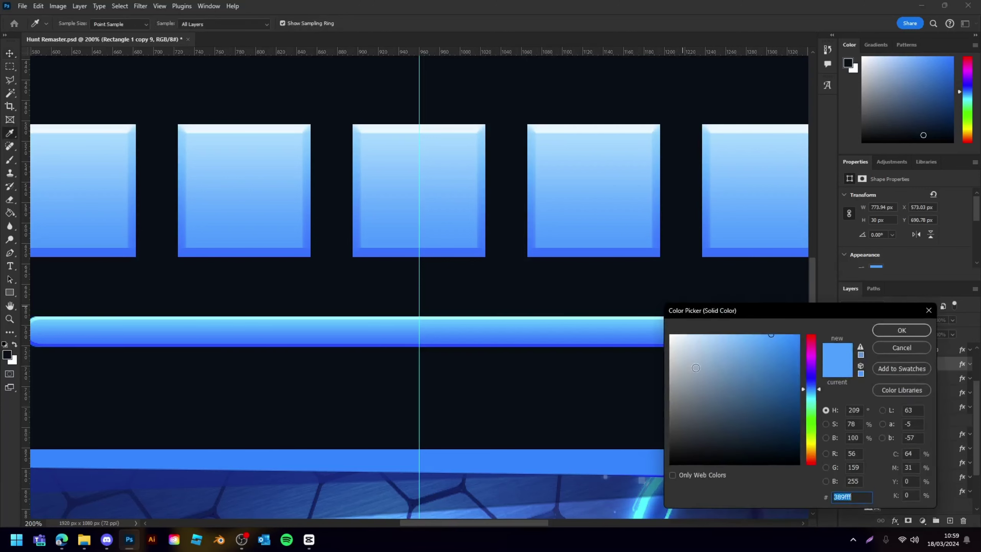
click(901, 331)
double_click(949, 366)
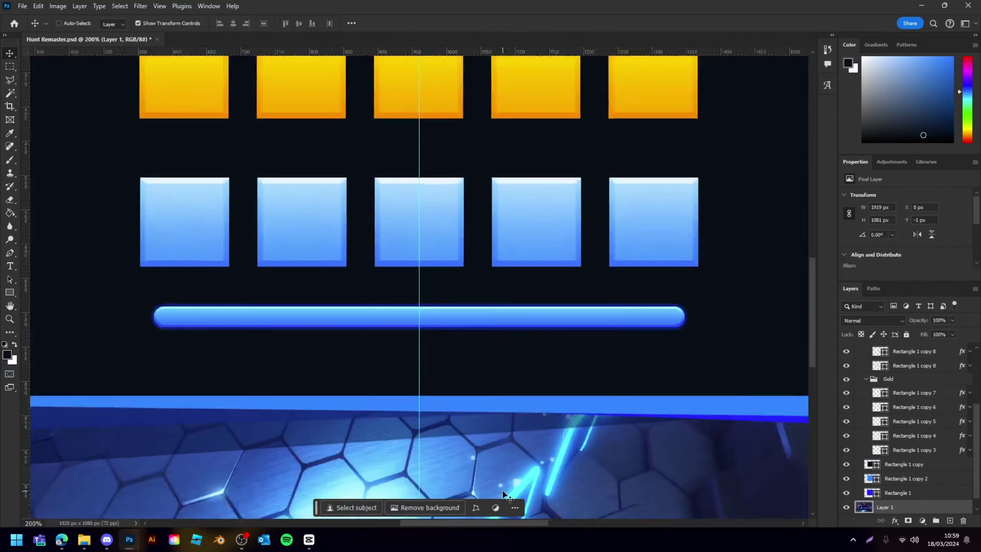
- Shorten the upper blue bar from its right end to 555 px wide, exposing the grey bar beneath
key(ctrl+minus)
key(ctrl+minus)
ctrl+click(743, 508)
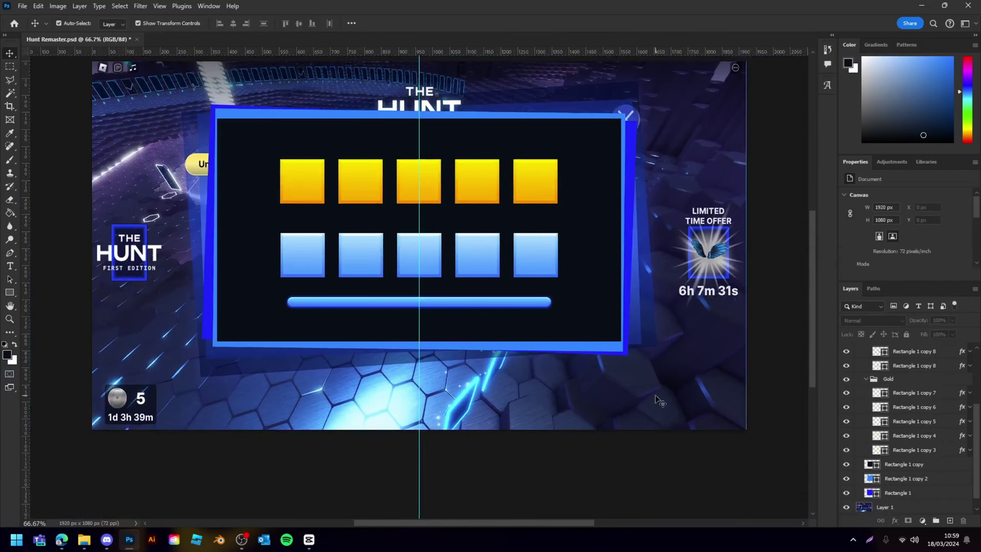
key(ctrl+plus)
click(617, 310)
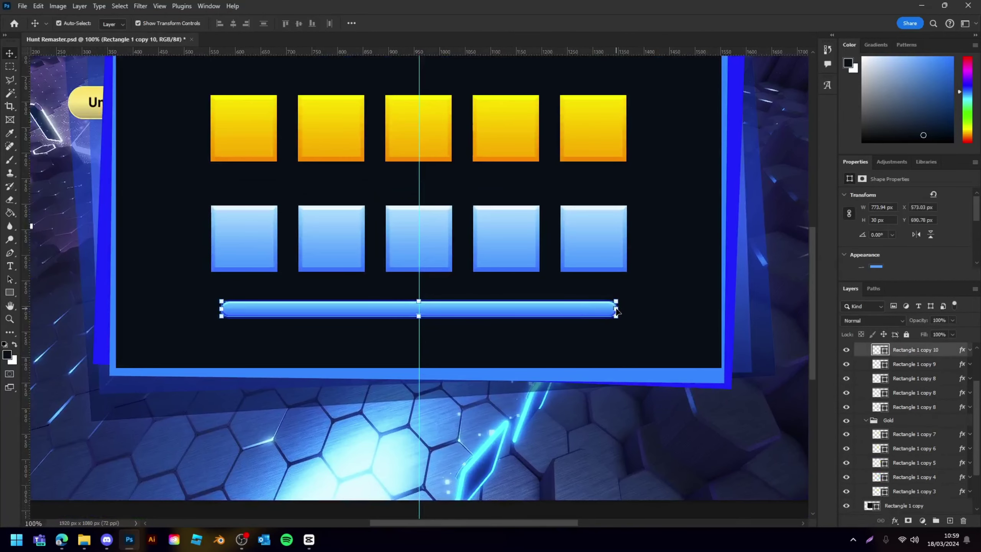
drag(617, 310, 504, 309)
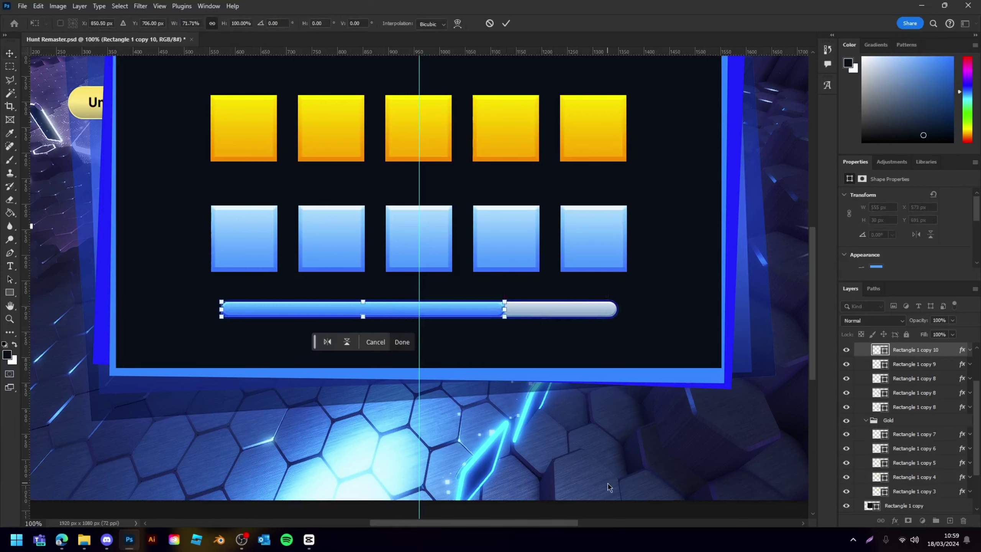
click(600, 474)
key(ctrl+minus)
key(ctrl+minus)
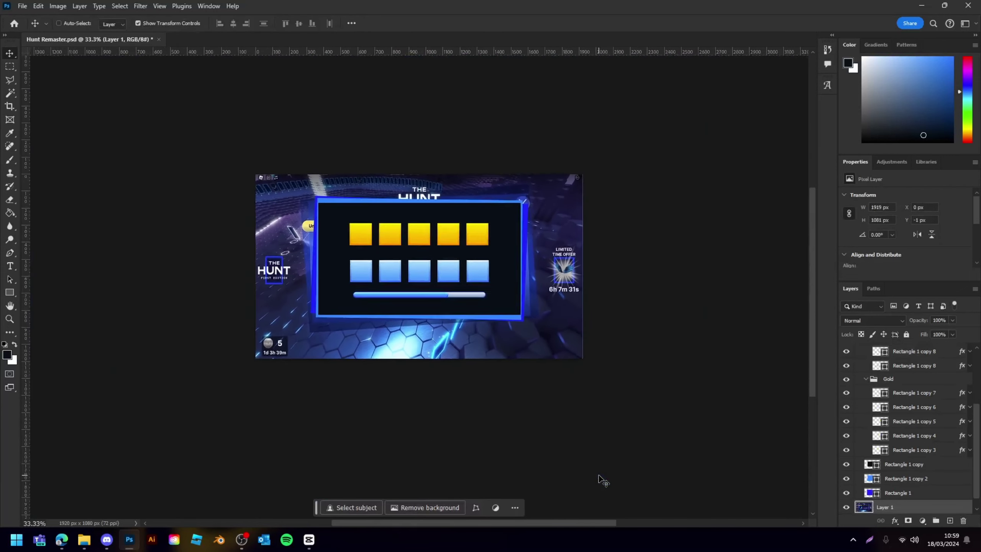
- Add a new layer above the grey bar and set the Pen tool to no fill with a 4 px dark blue stroke
key(ctrl+plus)
key(ctrl+plus)
key(ctrl+plus)
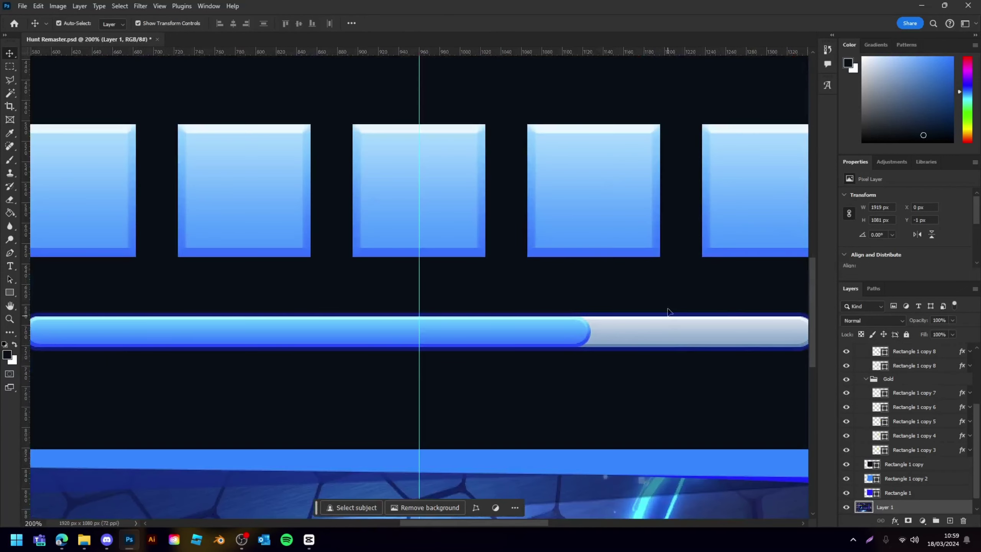
click(685, 333)
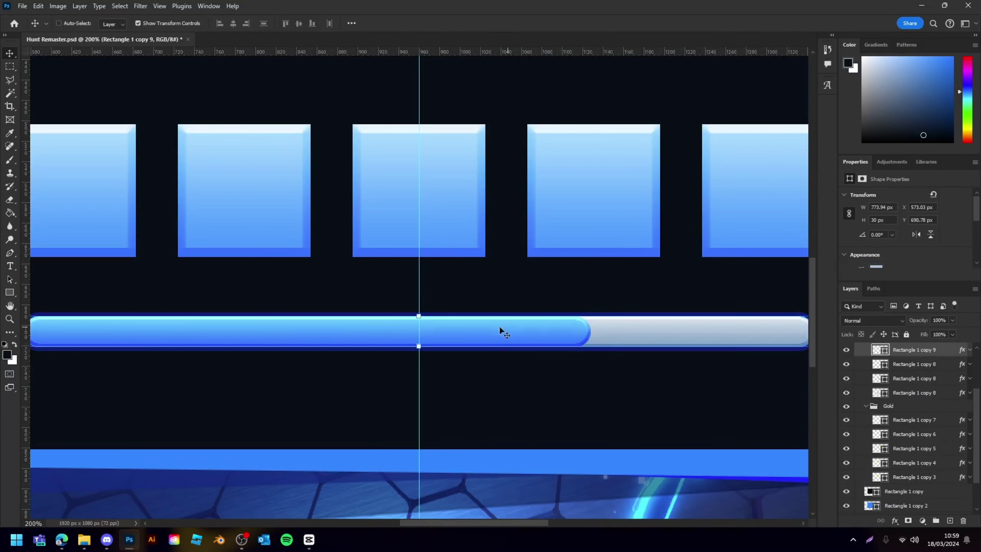
click(953, 521)
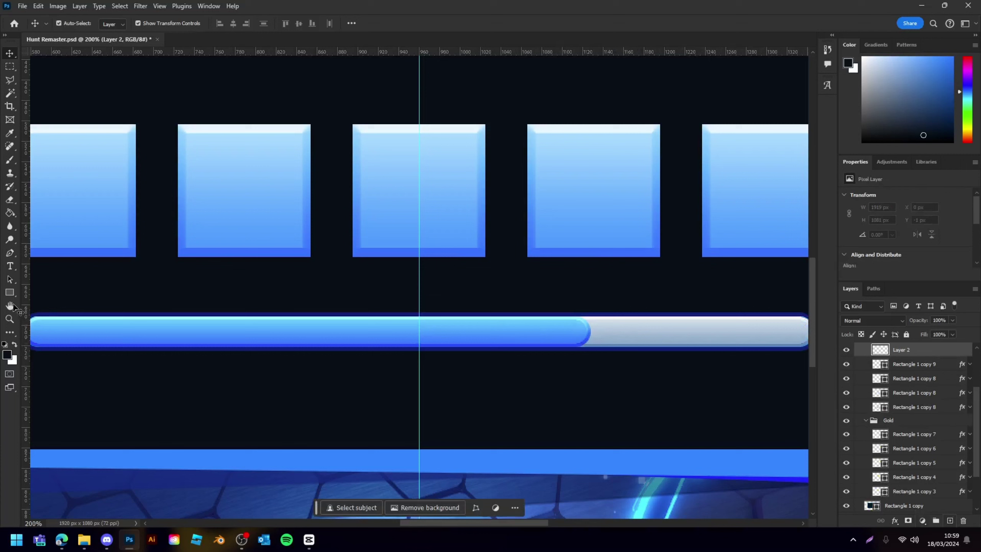
click(10, 253)
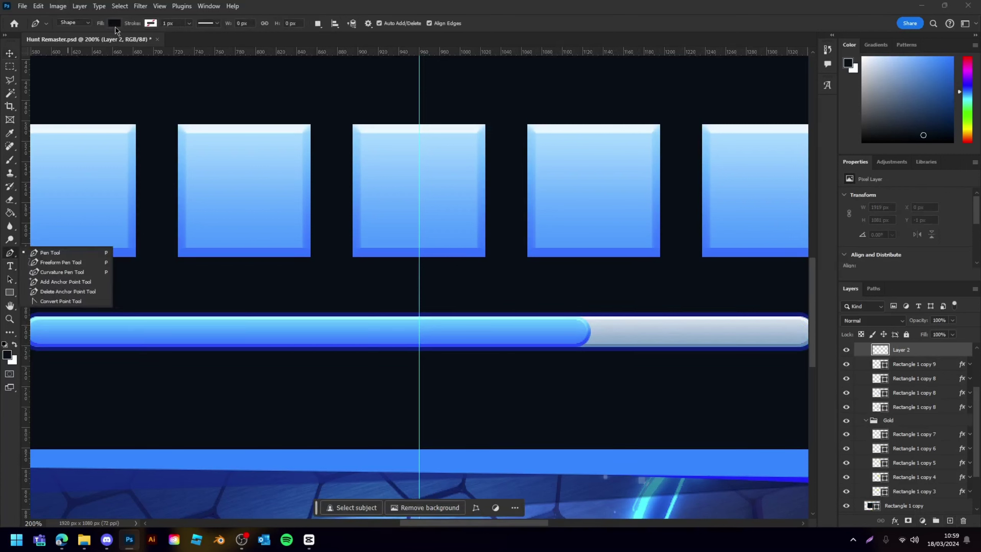
click(150, 23)
click(150, 23)
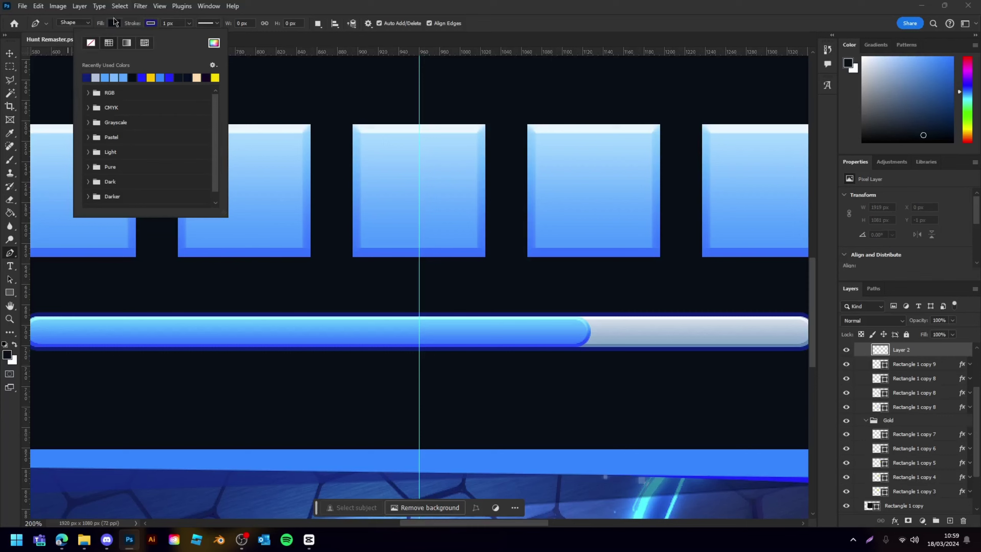
click(114, 24)
click(53, 42)
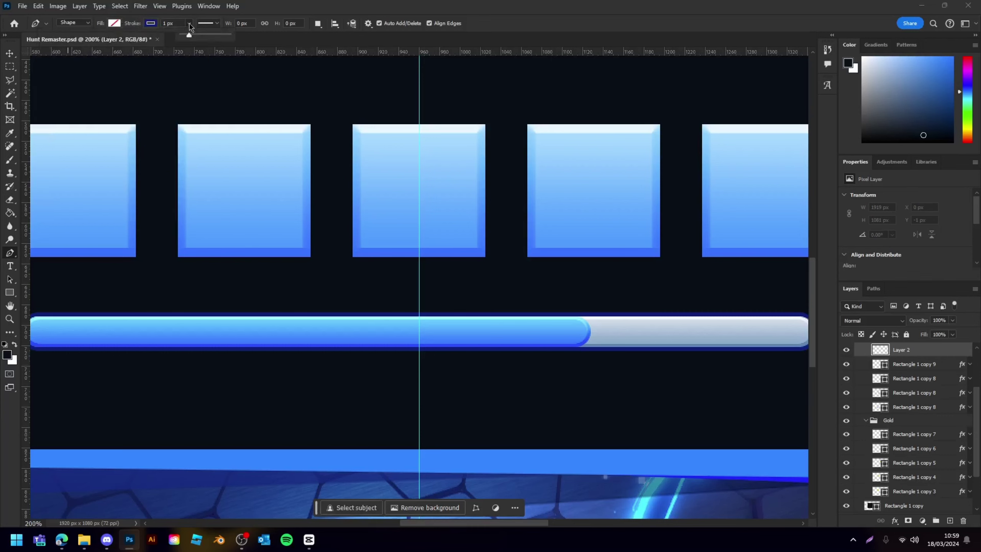
click(167, 24)
key(Return)
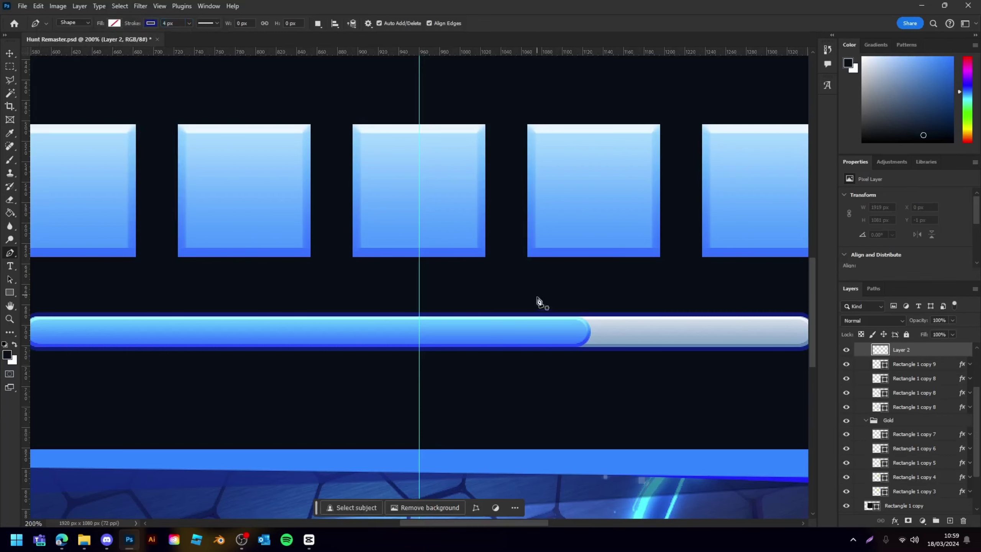
- Draw a vertical divider line across the grey section of the bar and stretch it to the bar's full height
click(681, 318)
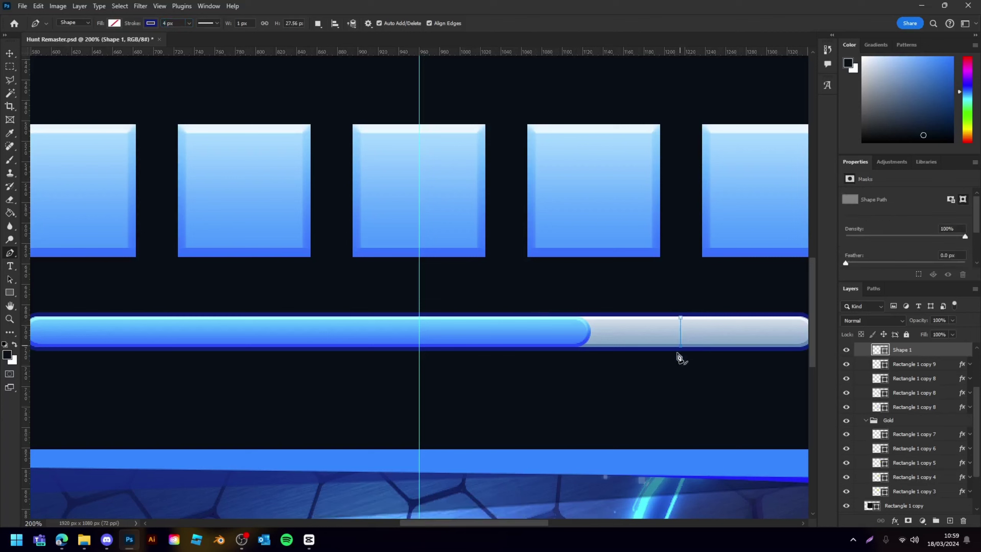
click(680, 347)
click(13, 54)
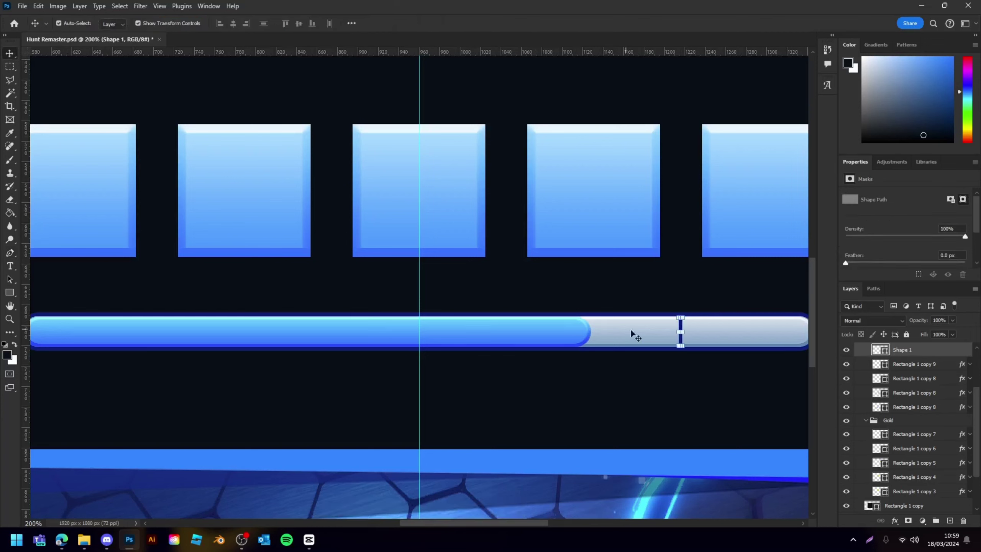
mouse_move(681, 347)
mouse_down()
mouse_move(681, 329)
mouse_move(507, 327)
mouse_up()
key(Return)
click(681, 329)
key(ctrl+z)
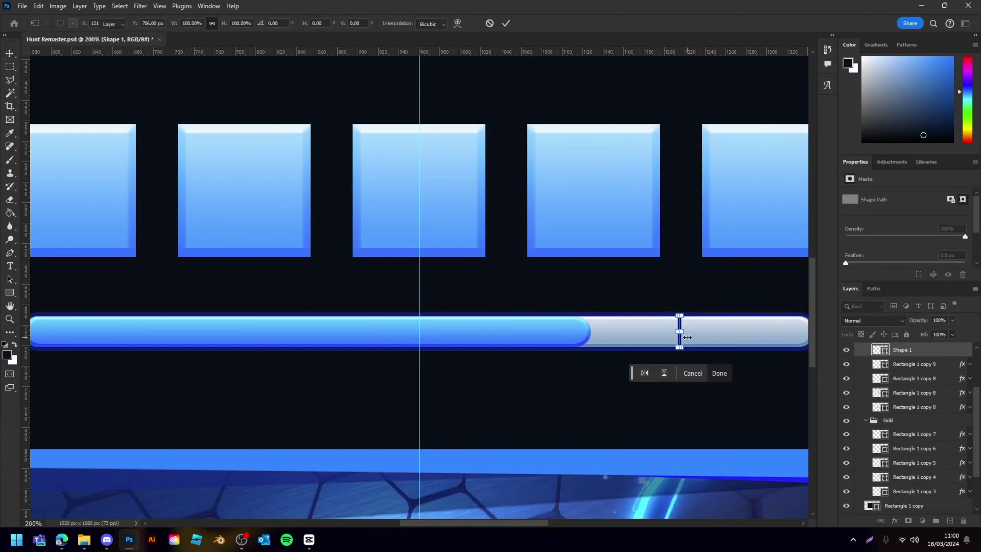
key(Return)
- Duplicate the divider and place the copies at intervals along the blue section of the bar
key(ctrl+j)
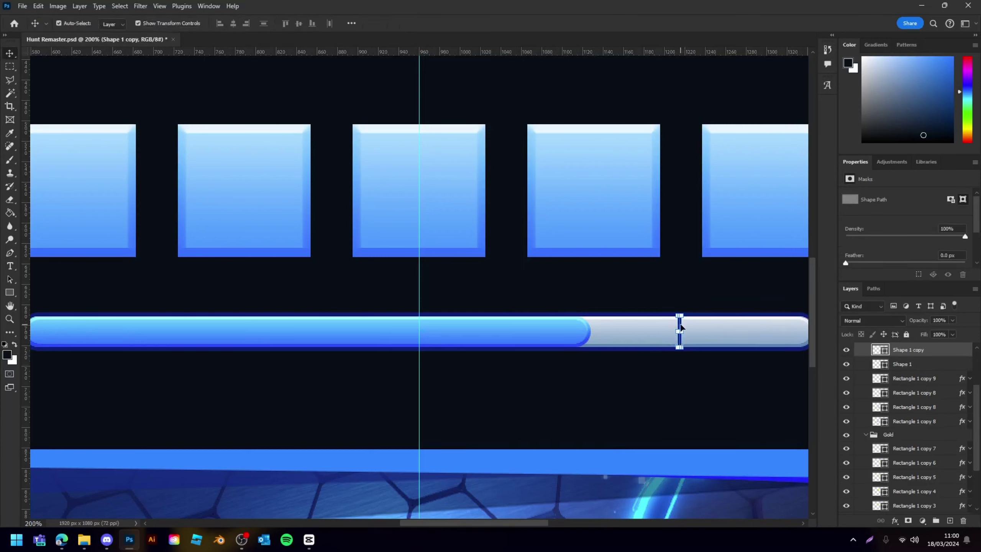
drag(689, 323, 506, 324)
drag(682, 328, 328, 325)
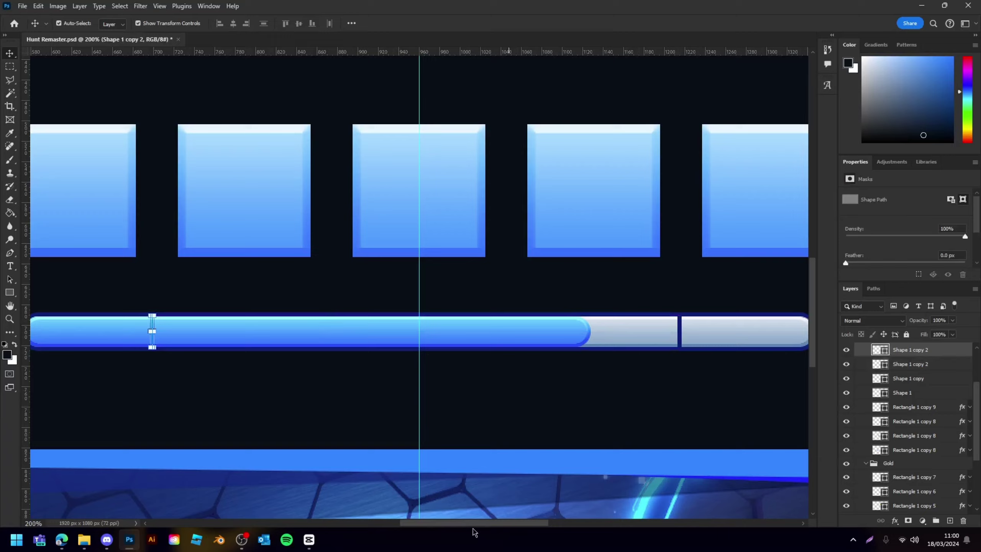
- Move the blue progress fill layer below all the divider layers so the dividers sit on top
mouse_move(473, 524)
mouse_down()
mouse_move(462, 526)
mouse_move(479, 521)
mouse_up()
key(ctrl+minus)
key(ctrl+minus)
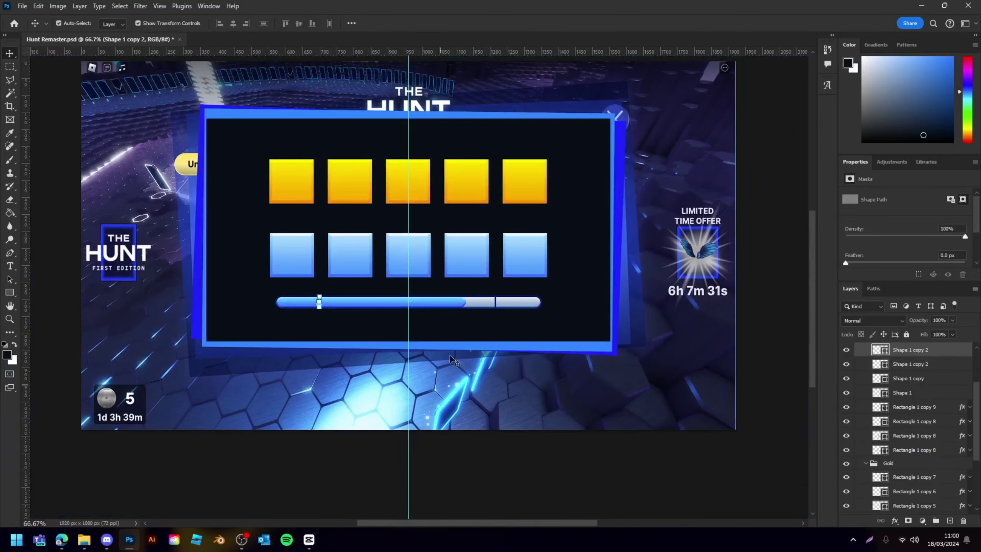
click(458, 304)
scroll(935, 410, up, 2)
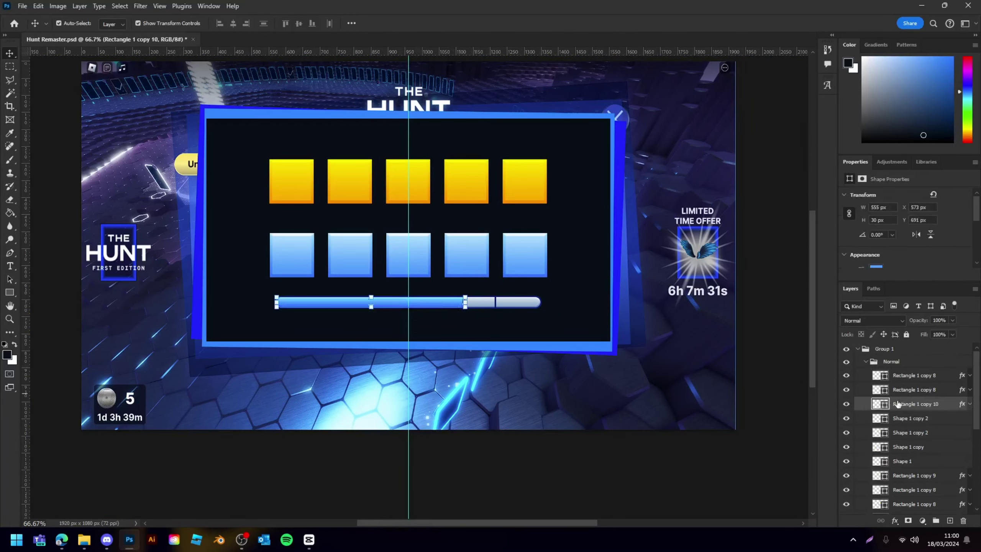
drag(902, 404, 910, 464)
click(547, 459)
scroll(546, 460, left, 3)
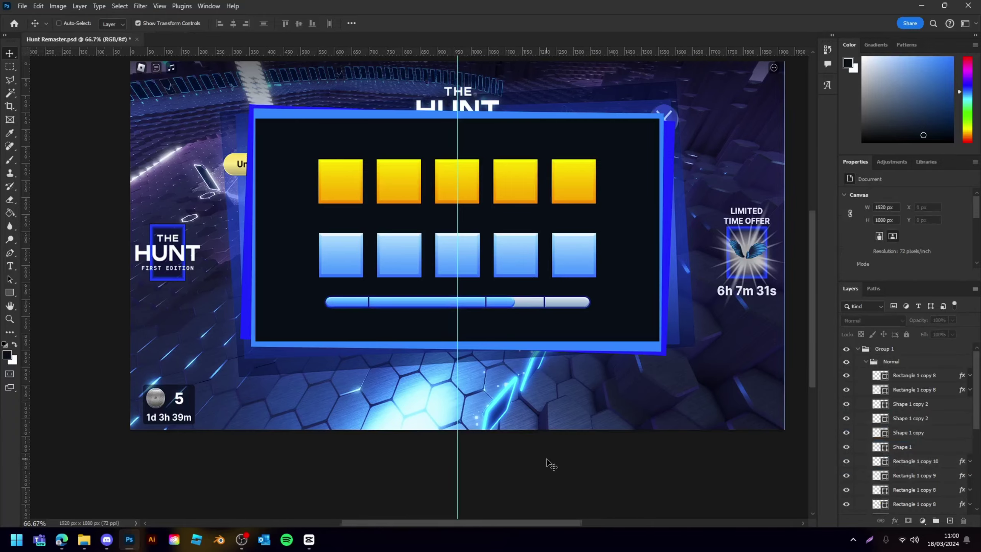
click(954, 466)
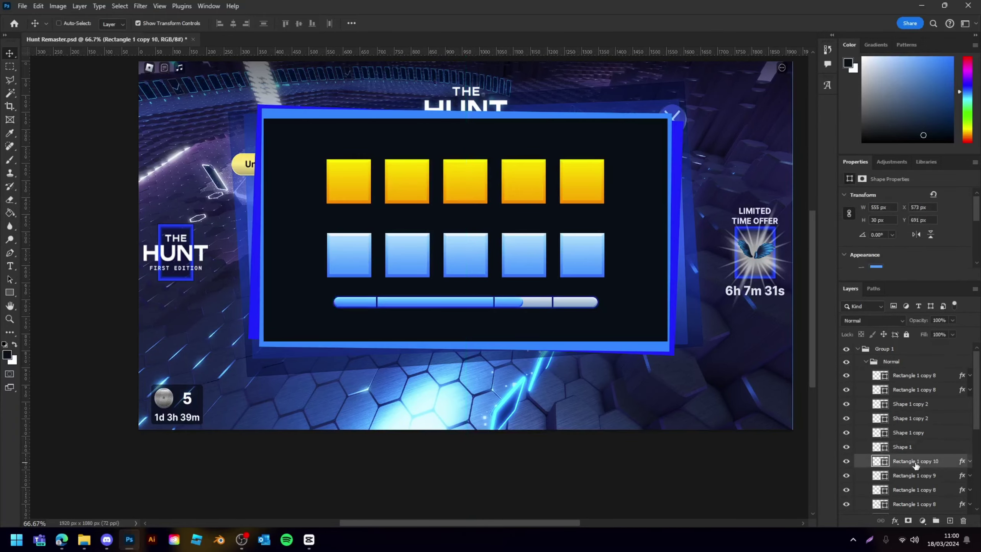
drag(935, 464, 916, 483)
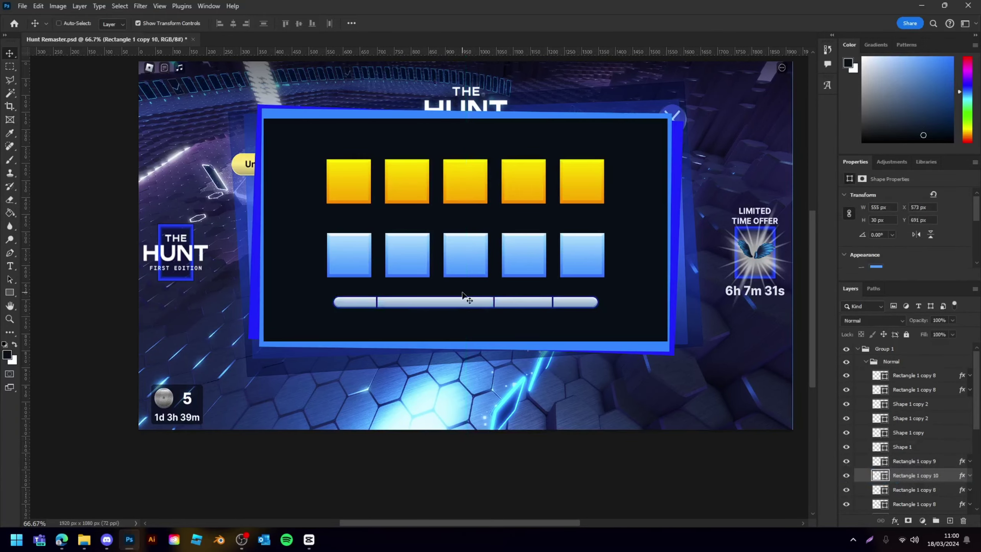
key(ctrl+z)
- Duplicate a divider into the remaining gap so the bar is split into five segments
key(ctrl+plus)
drag(532, 309, 446, 313)
drag(620, 310, 620, 309)
shift+click(532, 310)
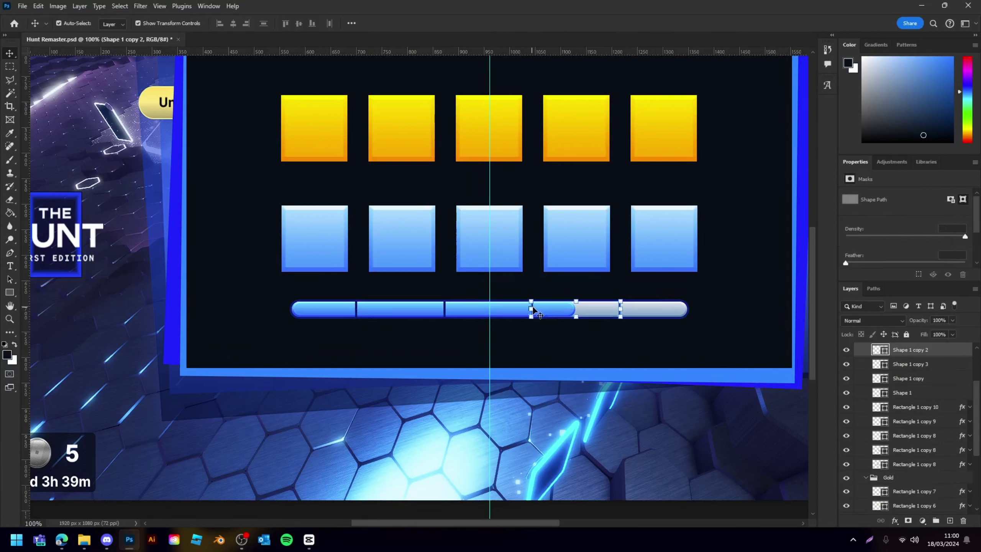
- Select all the divider line layers and convert them into a single smart object
click(917, 394)
scroll(915, 392, up, 1)
shift+click(910, 362)
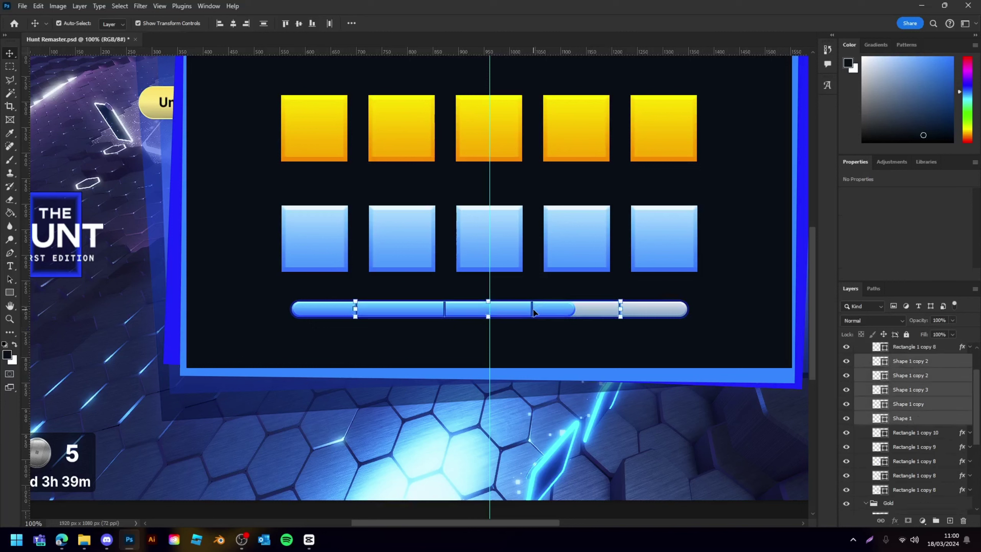
click(534, 306)
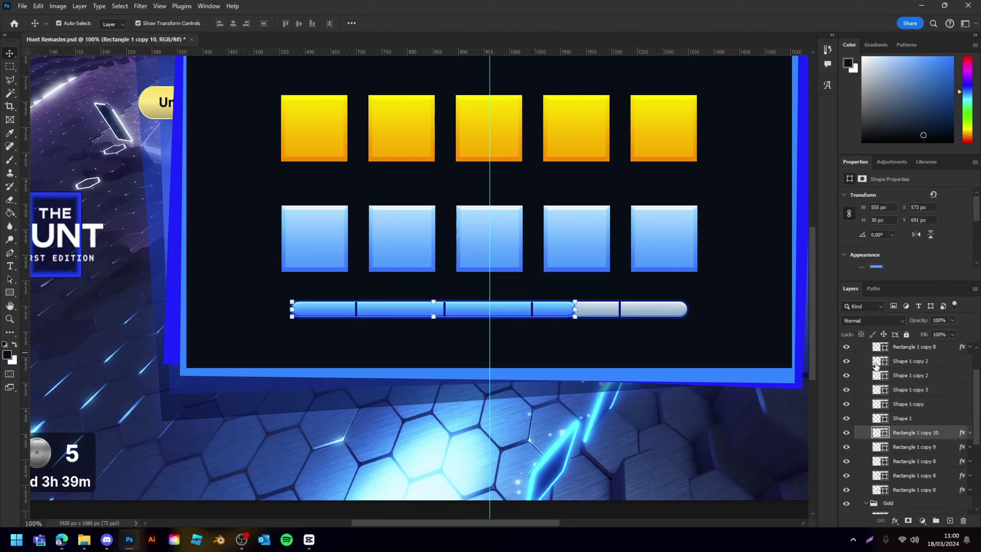
click(895, 419)
shift+click(950, 361)
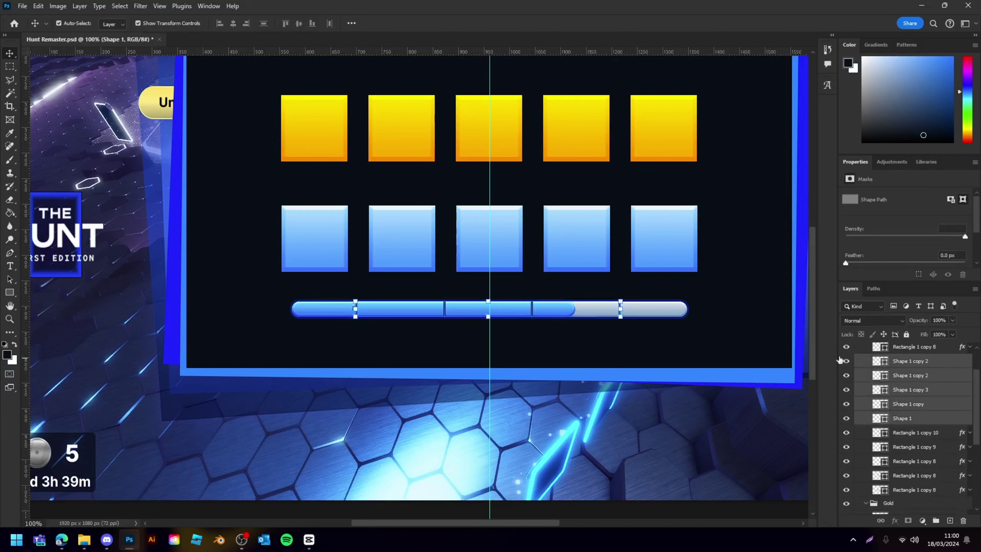
right_click(943, 398)
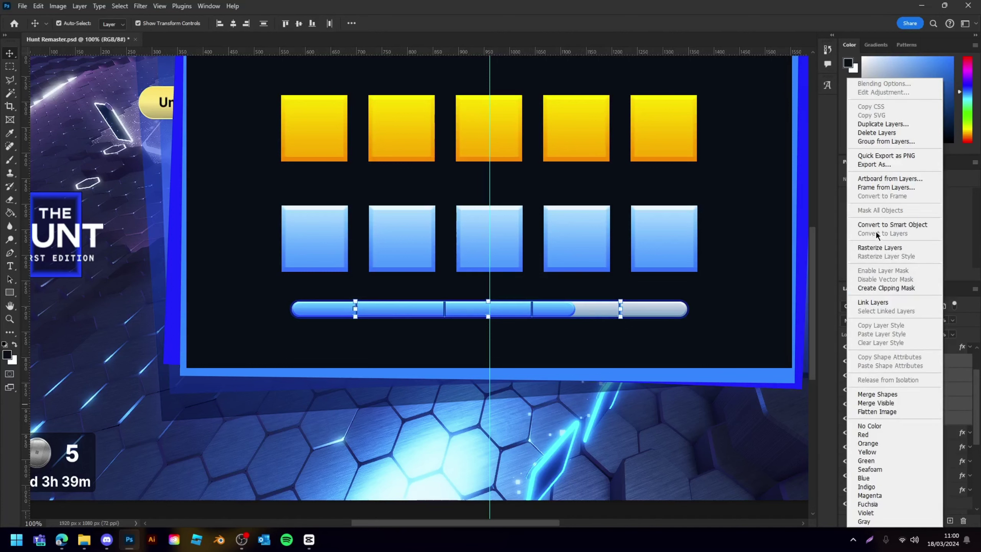
click(889, 225)
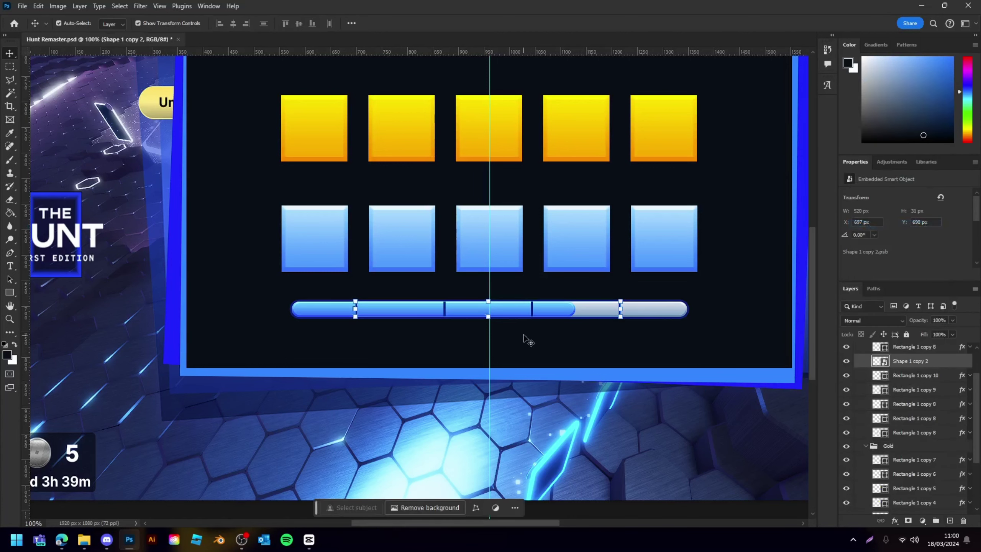
- Nudge the combined dividers slightly to the right to centre them on the vertical guide
shift+click(533, 305)
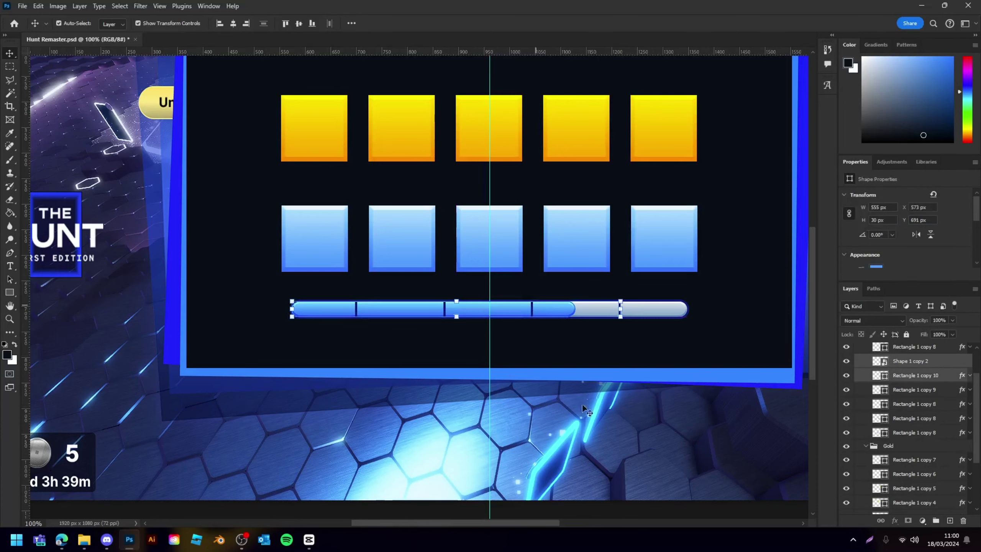
click(532, 307)
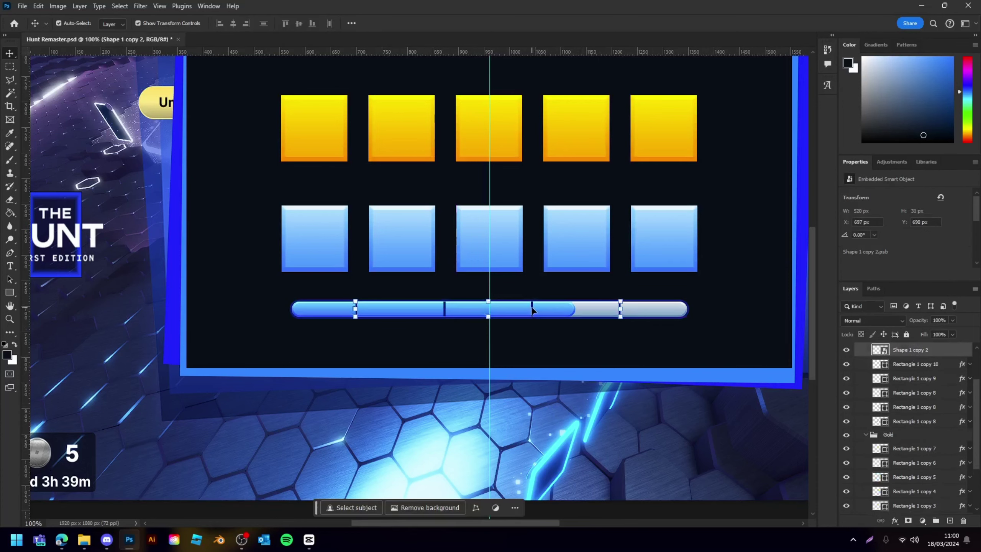
drag(532, 307, 534, 307)
key(ctrl+minus)
key(ctrl+minus)
click(625, 479)
- Shorten the blue progress fill to 473 px wide so it ends at the third divider
key(ctrl+plus)
key(ctrl+plus)
key(ctrl+plus)
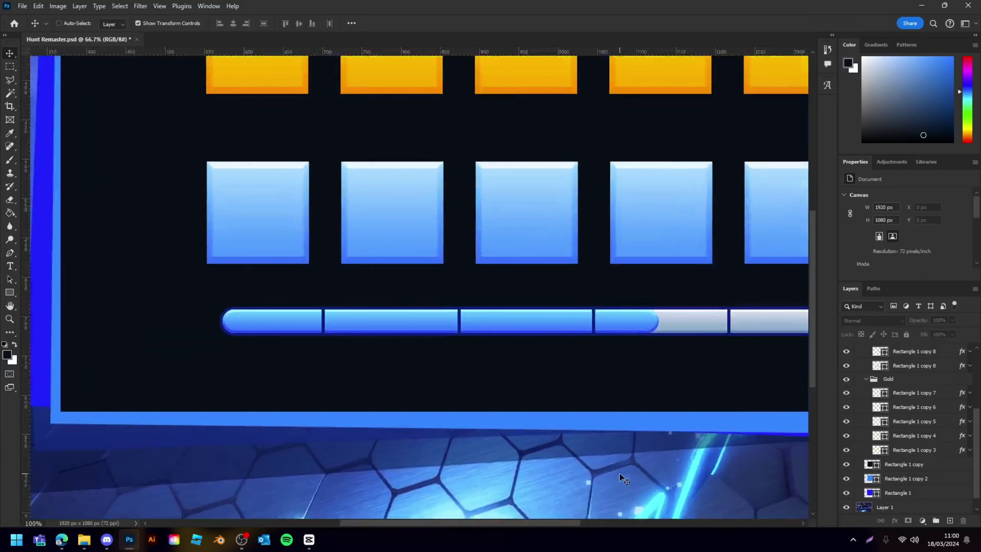
scroll(625, 479, up, 3)
ctrl+click(715, 337)
key(ctrl+t)
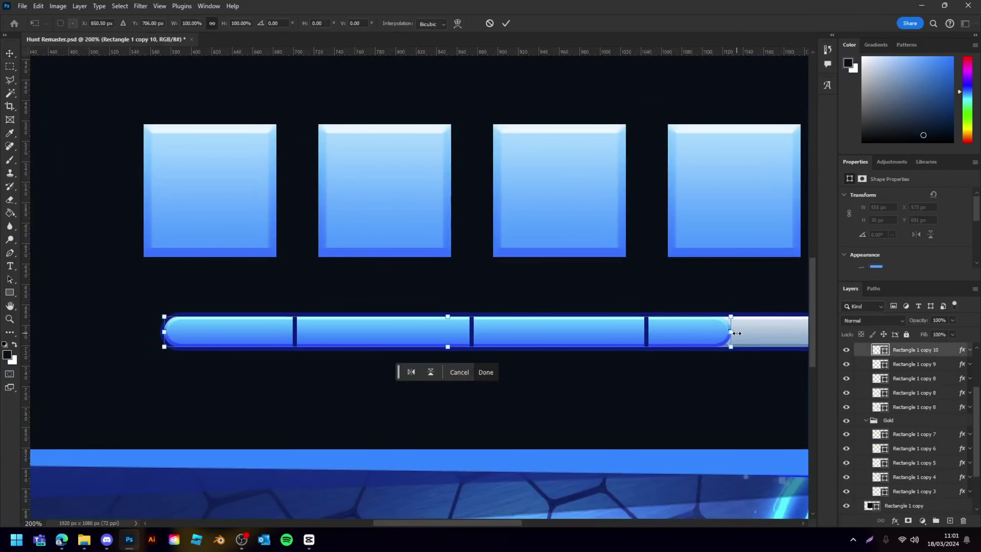
drag(737, 334, 652, 338)
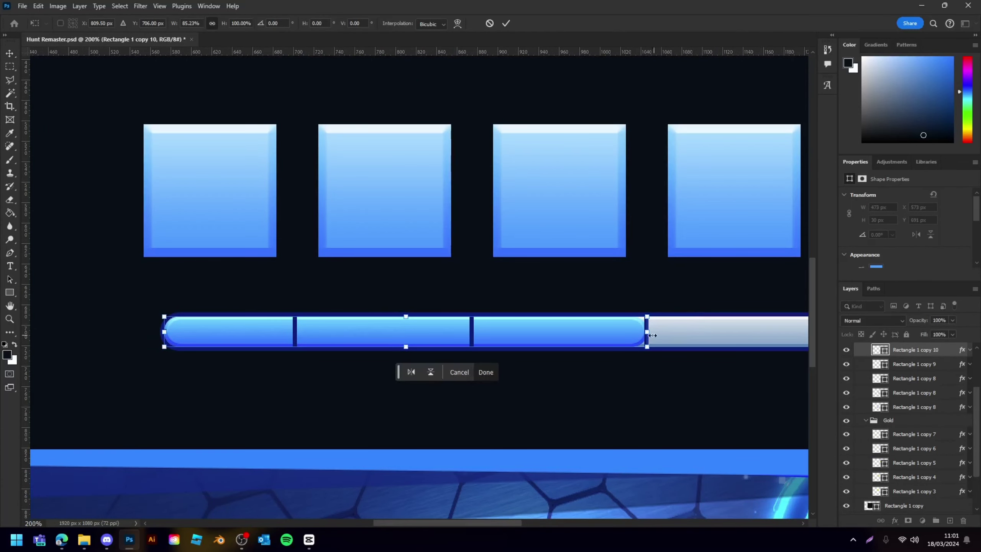
key(Return)
scroll(766, 383, down, 1)
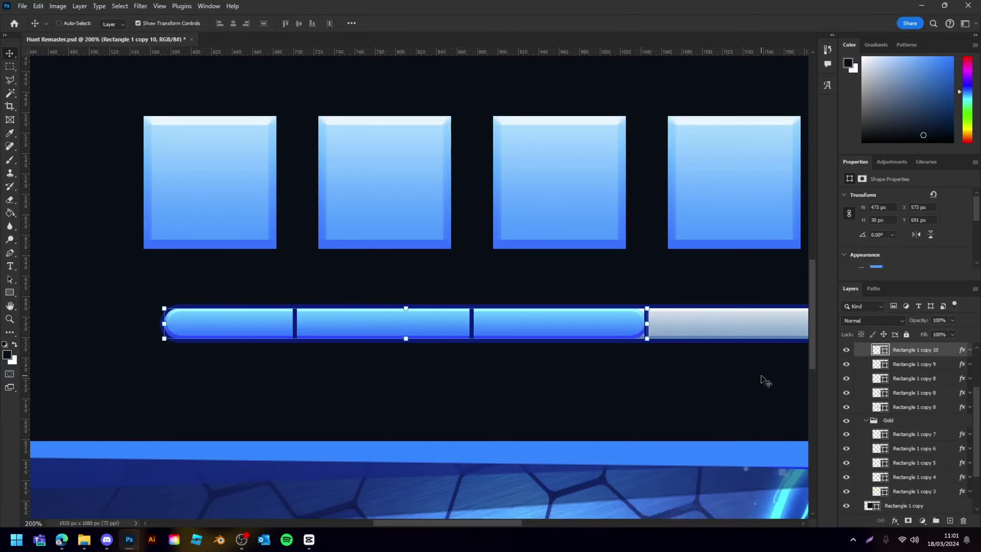
- Square off the right-hand corners of the blue progress fill so it ends flush at the third divider
key(ctrl+plus)
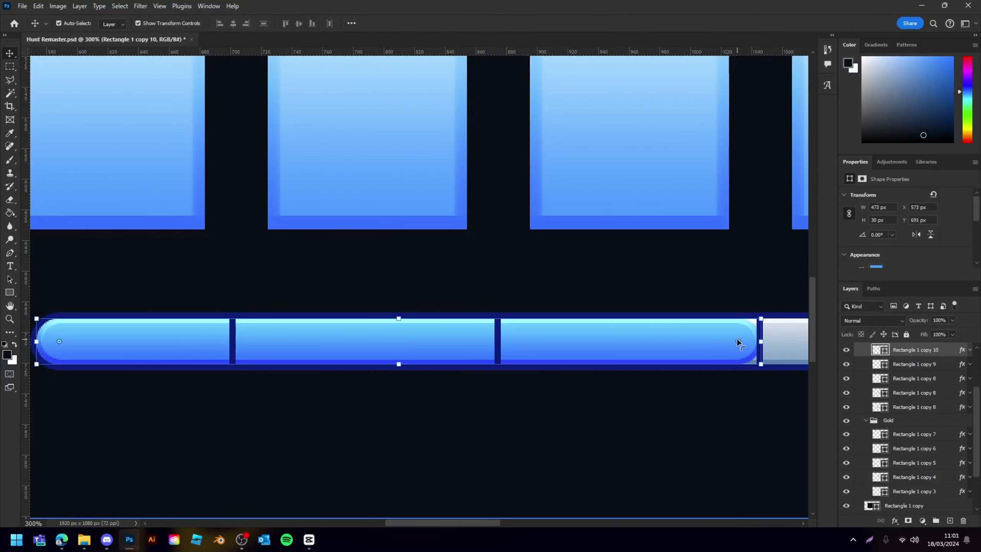
drag(733, 340, 604, 179)
drag(749, 330, 650, 515)
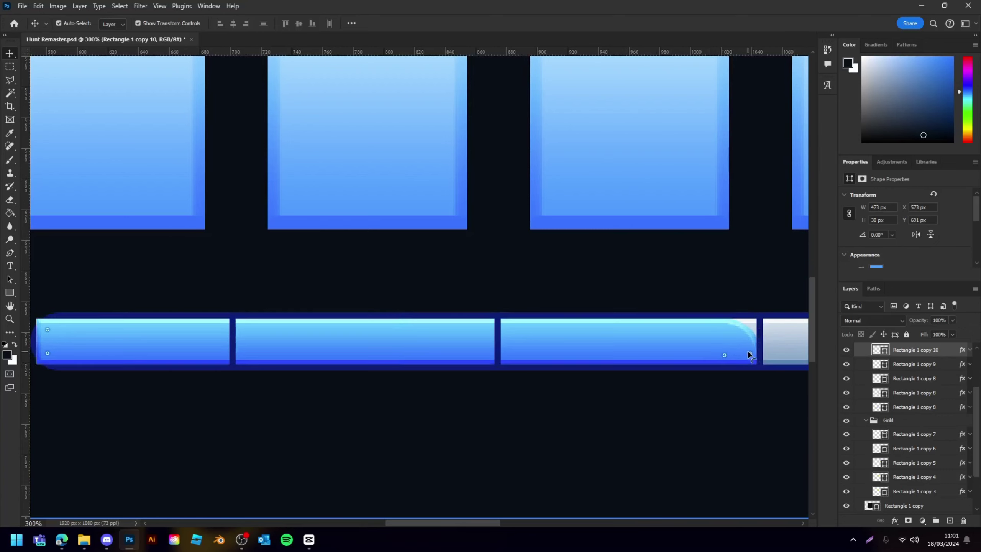
key(ctrl+shift+z)
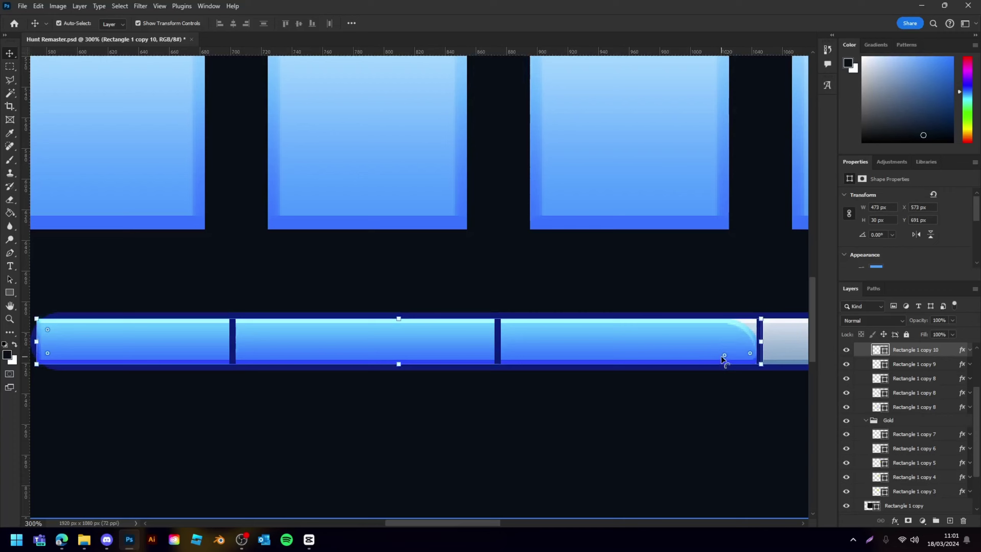
mouse_move(722, 356)
mouse_down()
mouse_move(408, 264)
mouse_move(835, 358)
mouse_move(727, 353)
mouse_up()
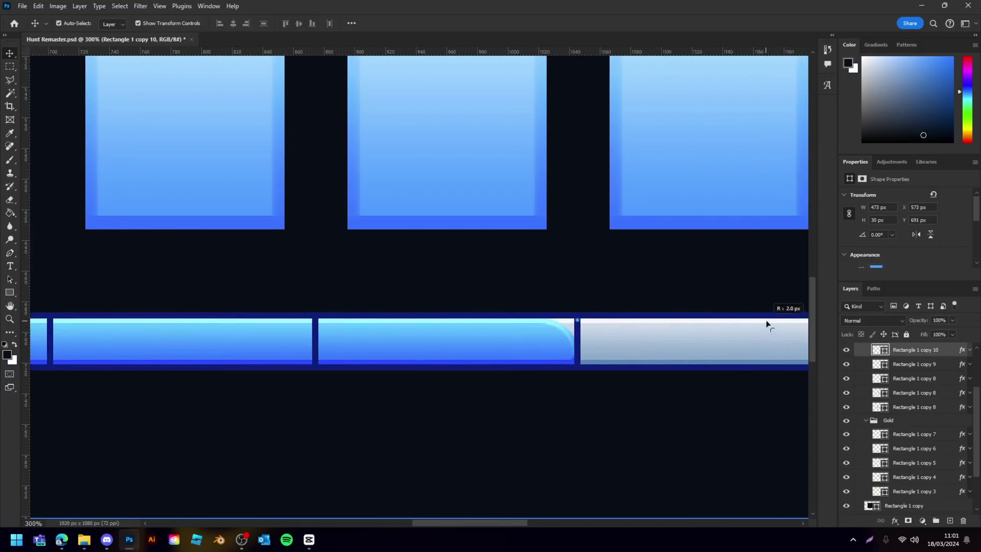
drag(767, 323, 766, 324)
click(634, 432)
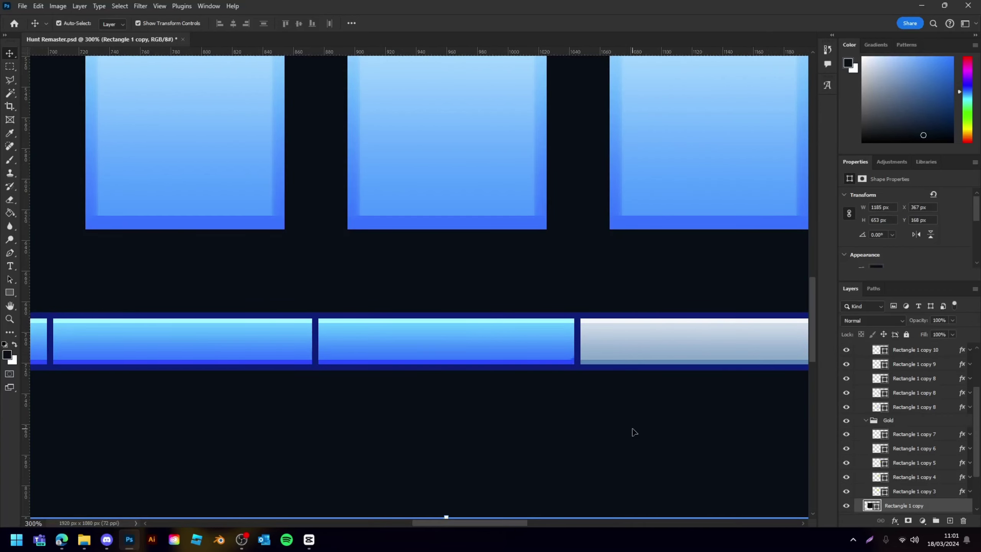
click(542, 355)
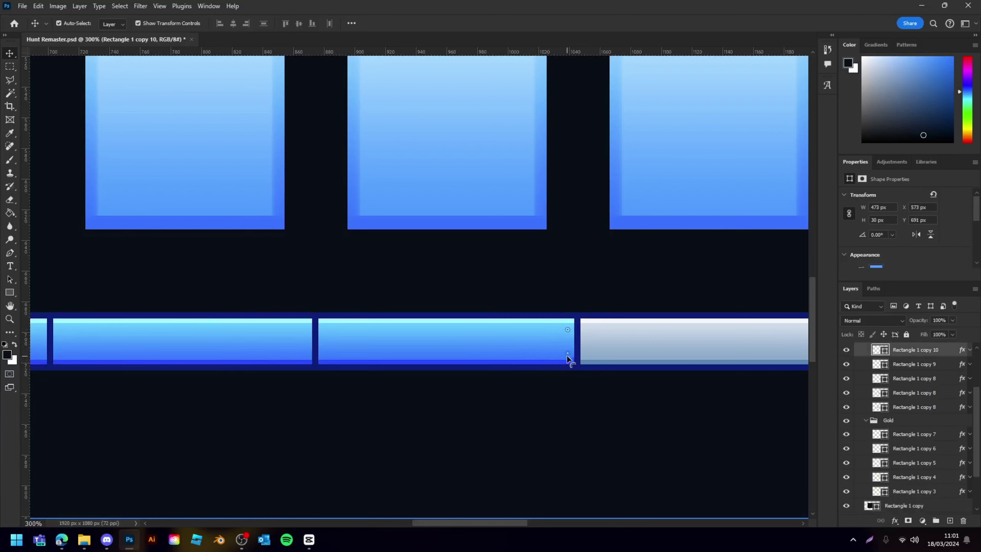
drag(568, 356, 587, 379)
click(638, 444)
- Round the left-hand corners of the blue progress fill again to match the bar's rounded end
key(ctrl+minus)
key(ctrl+minus)
key(ctrl+minus)
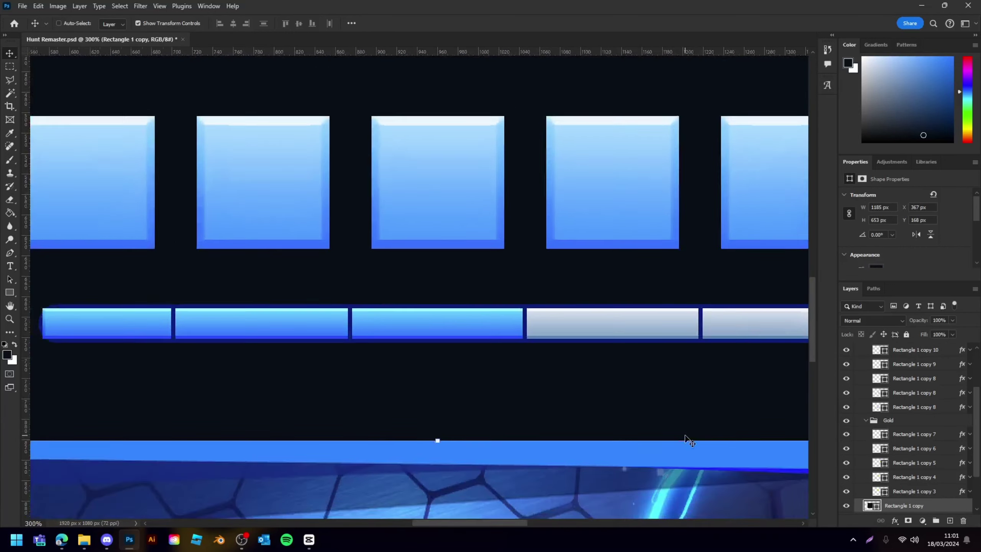
click(323, 298)
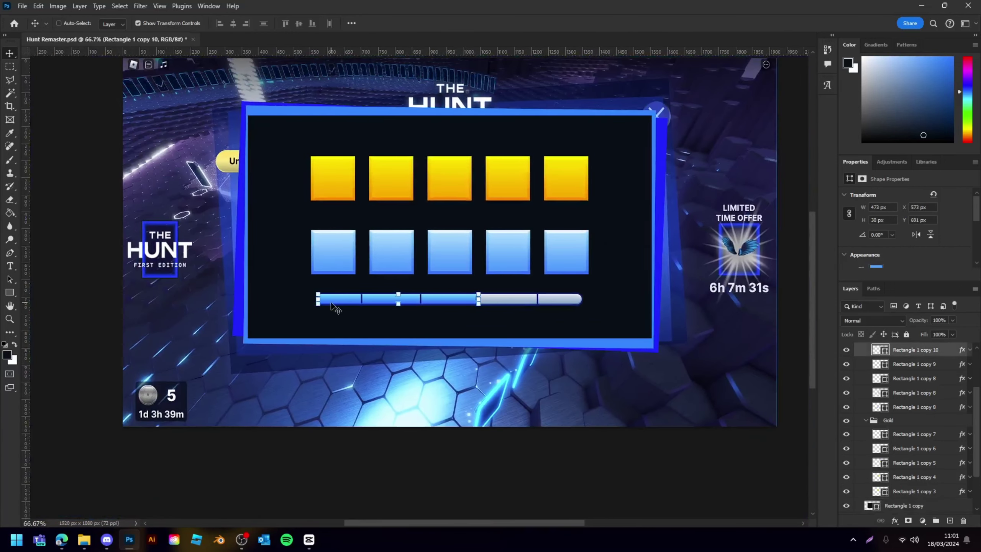
scroll(184, 344, left, 5)
key(ctrl+plus)
key(ctrl+plus)
key(ctrl+plus)
key(ctrl+plus)
key(ctrl+plus)
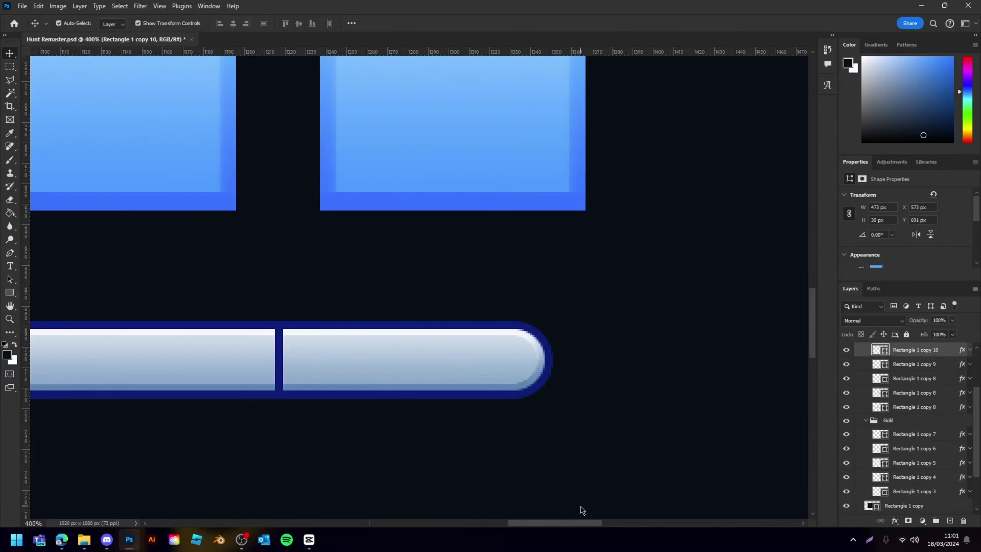
drag(402, 358, 547, 209)
drag(403, 363, 509, 483)
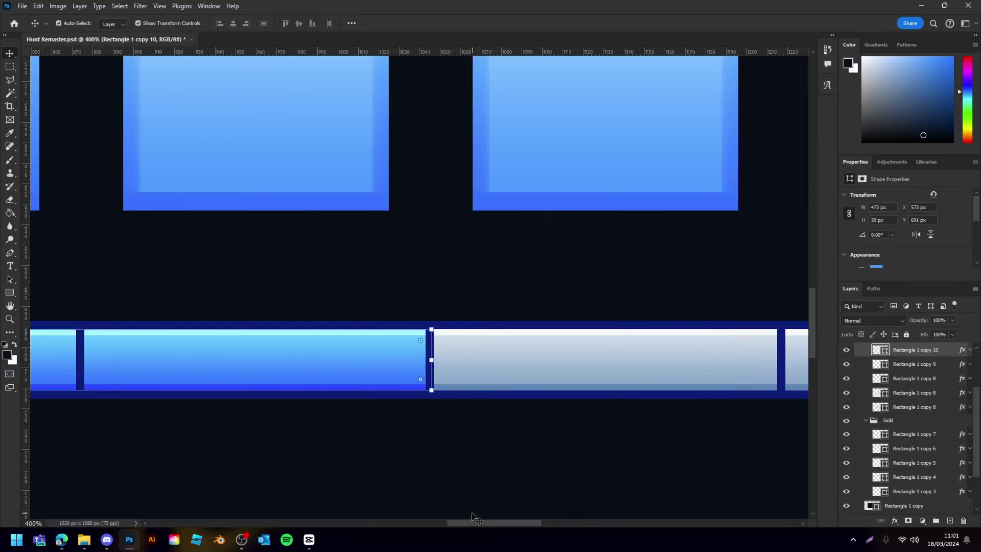
drag(468, 523, 389, 524)
click(456, 472)
- Deselect everything and examine the whole panel with its gold and blue tiles and the segmented progress bar
key(ctrl+minus)
key(ctrl+minus)
key(ctrl+minus)
key(ctrl+minus)
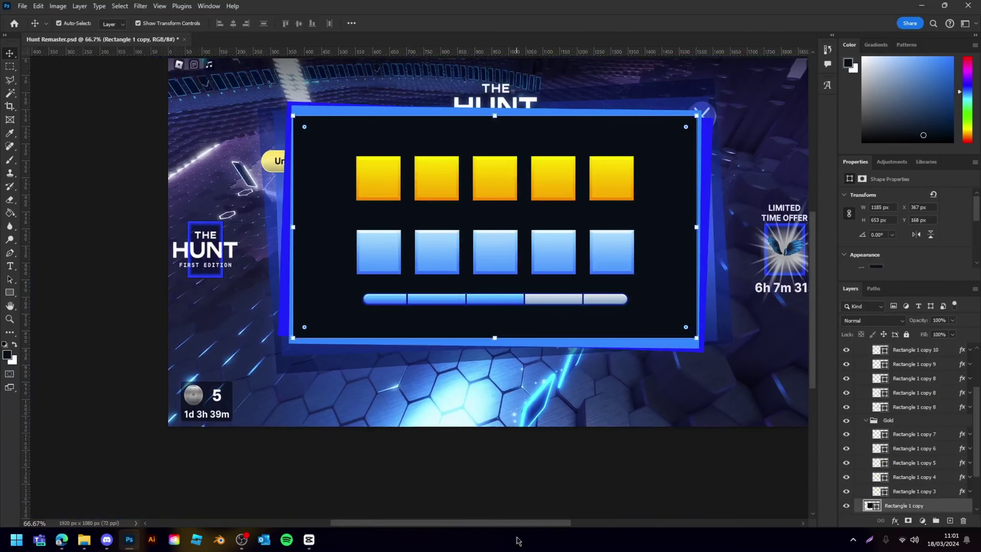
click(607, 460)
scroll(498, 417, up, 3)
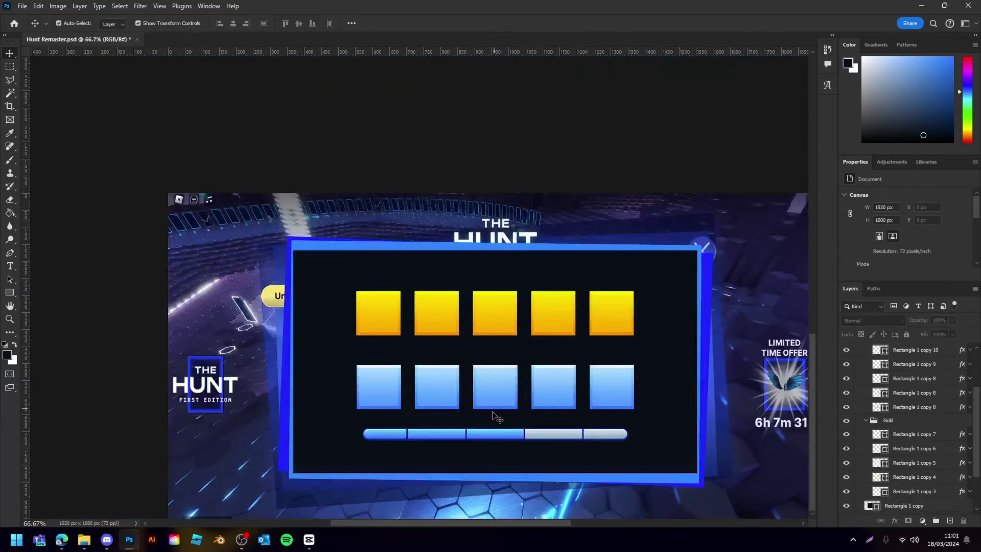
scroll(531, 418, down, 3)
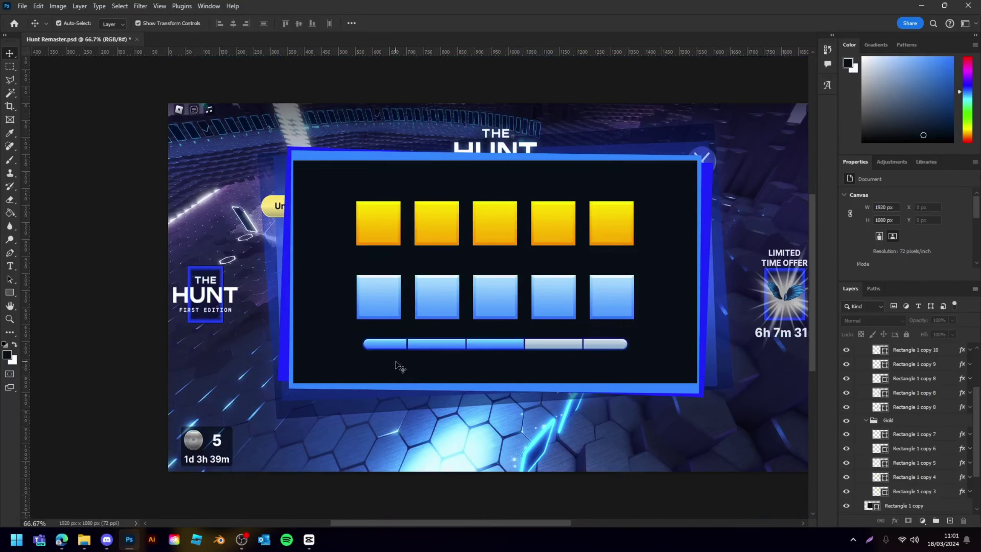
drag(502, 523, 515, 523)
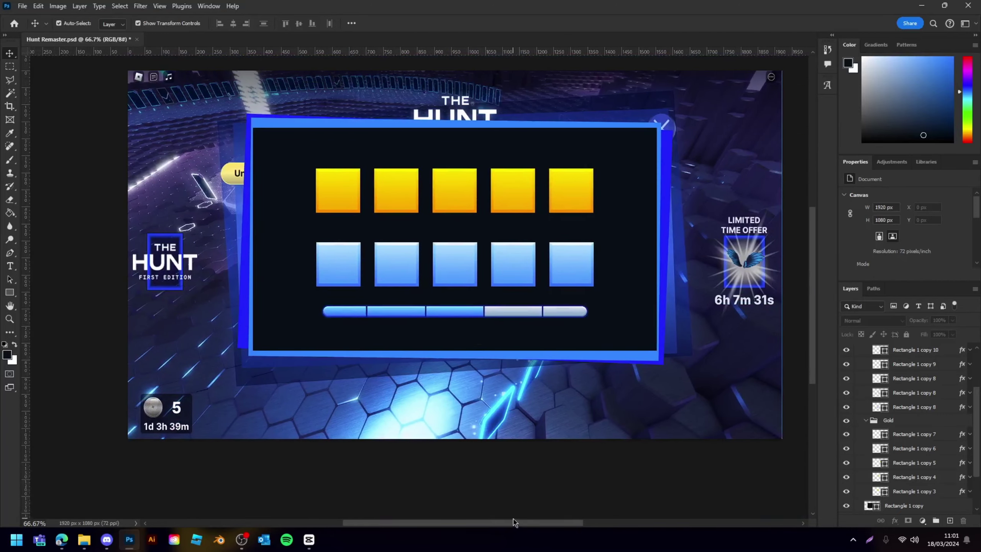
scroll(517, 418, up, 2)
key(ctrl+plus)
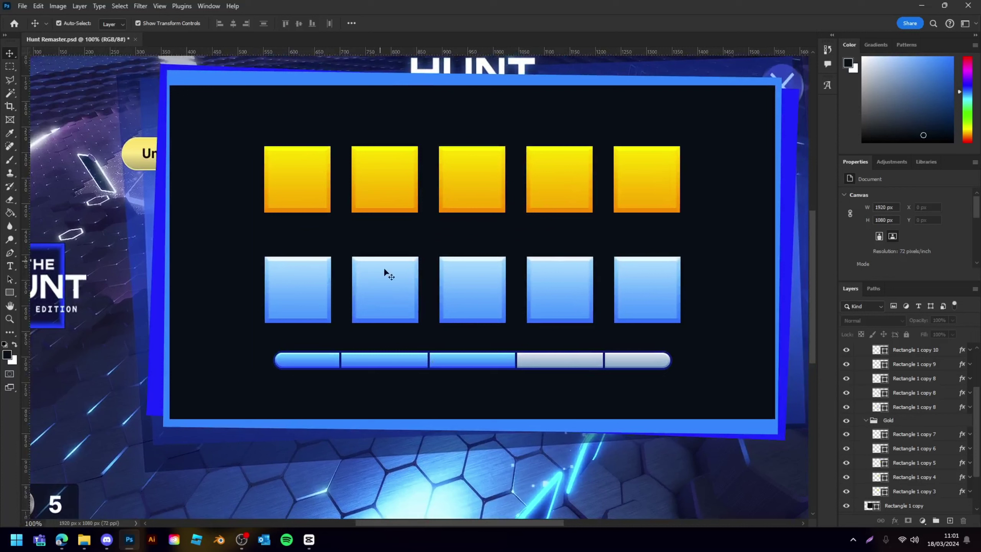
- Expand the grey progress bar's layer effects, select the gold and blue reward tiles, and bring up their layer options
click(575, 364)
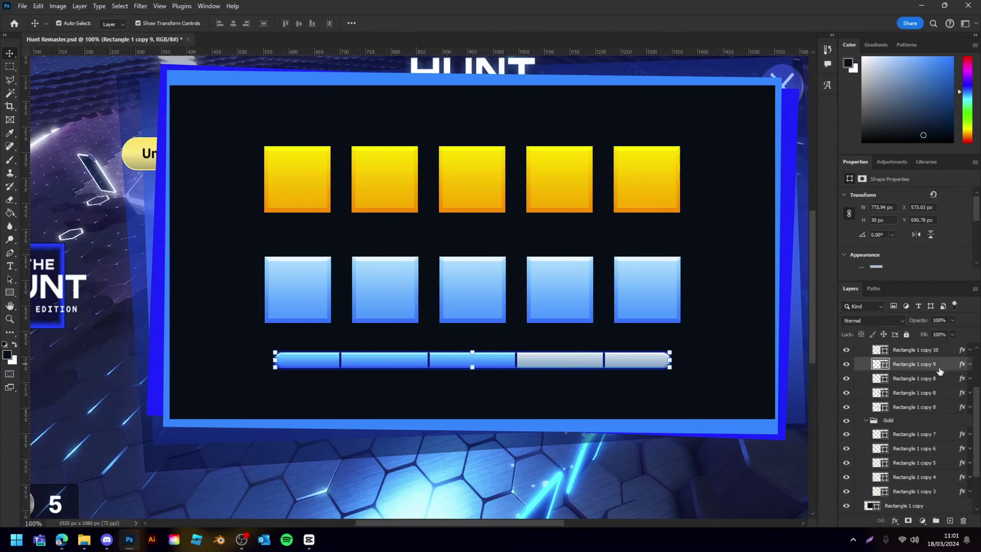
click(970, 365)
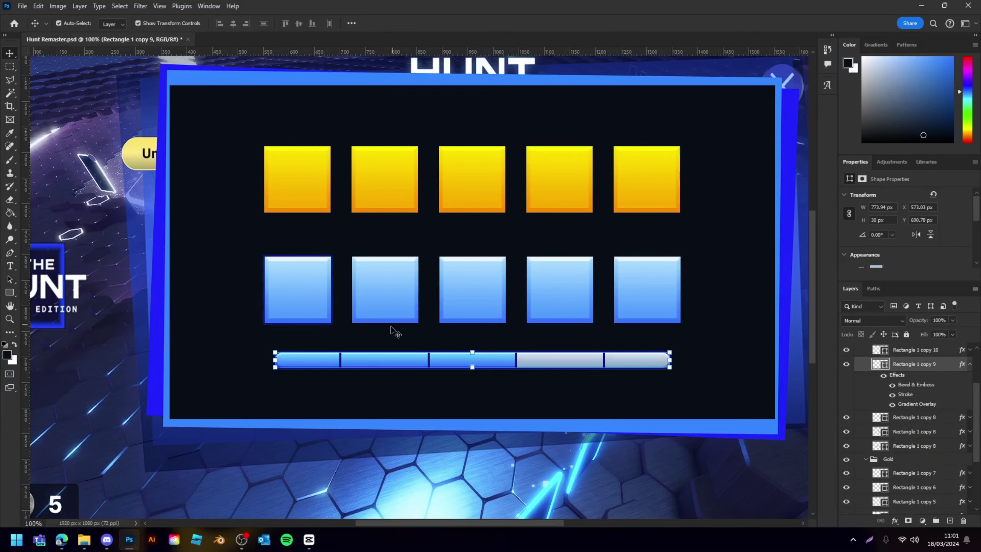
drag(691, 336, 261, 141)
right_click(916, 418)
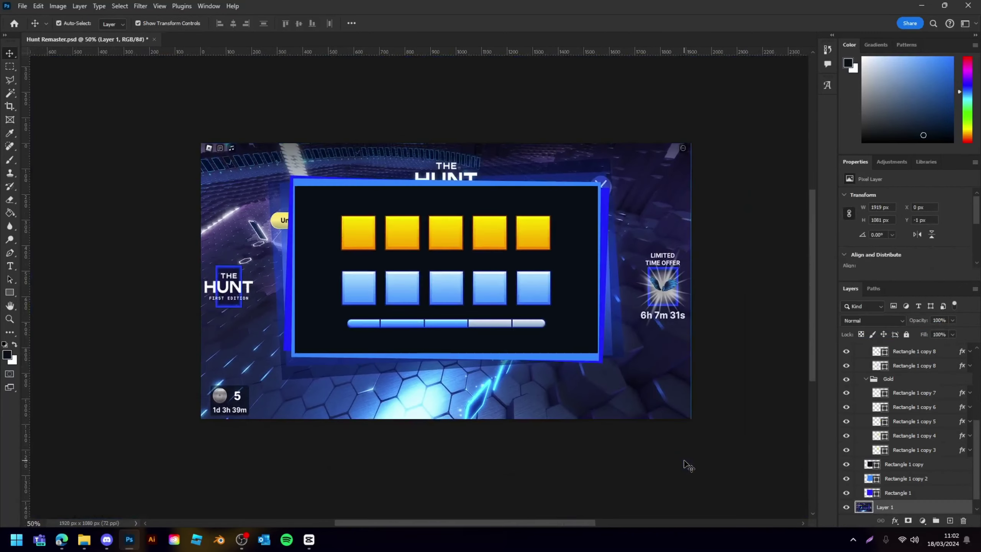
- Hide Layer 1 to check the panel against the sky background, and show the screenshot layer again
scroll(885, 499, down, 1)
click(846, 494)
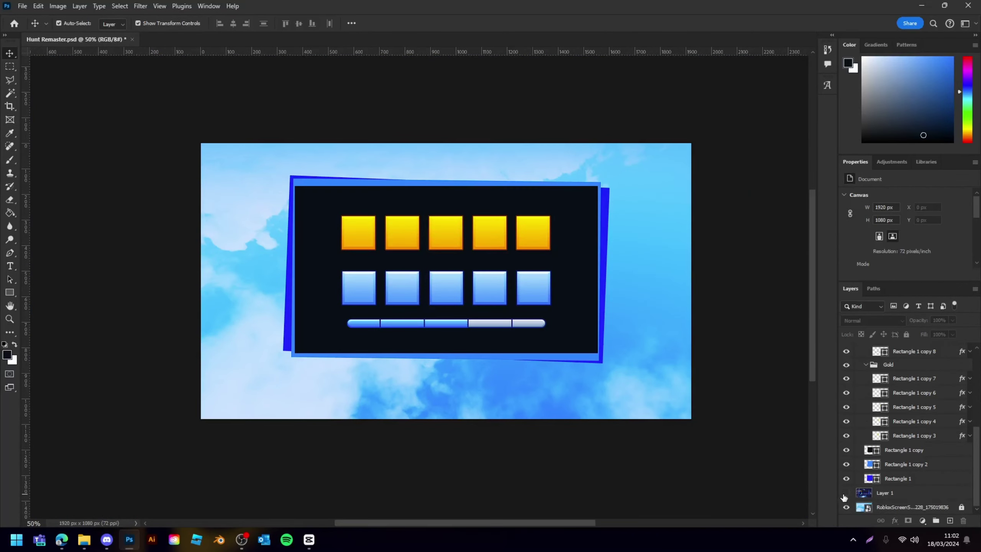
key(ctrl+minus)
key(ctrl+minus)
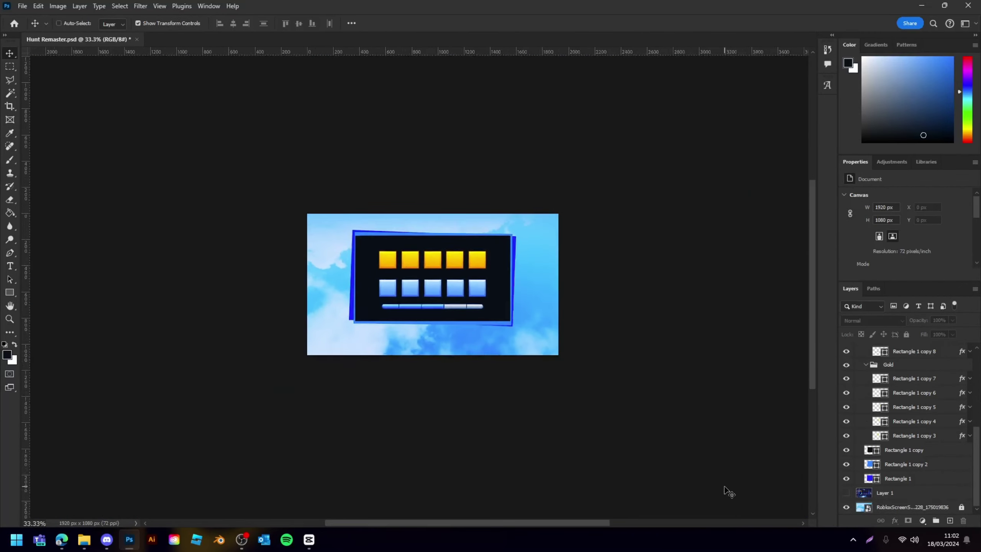
key(ctrl+plus)
key(ctrl+plus)
click(843, 507)
click(845, 508)
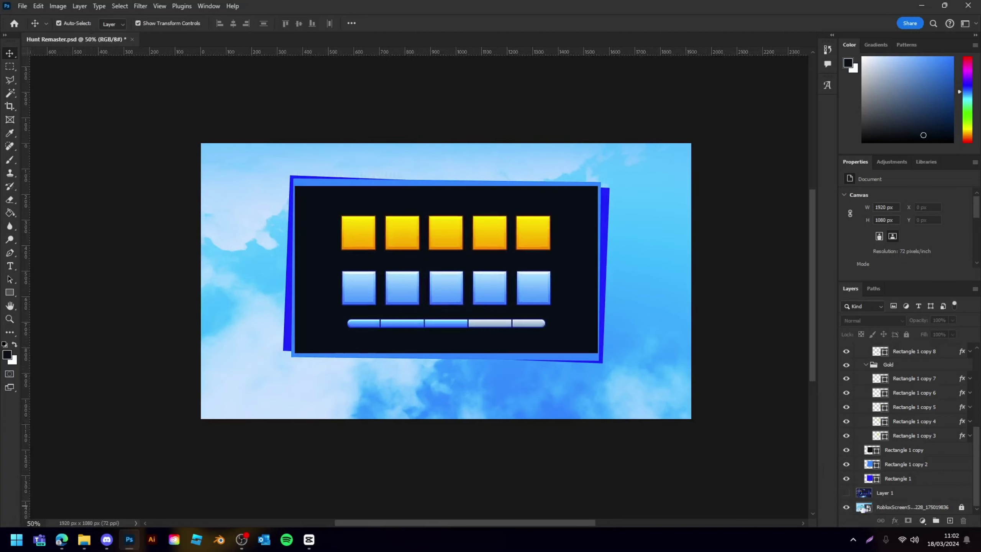
click(846, 508)
click(847, 508)
click(846, 493)
- Switch Group 1 off and on to compare the redesigned tiles and progress bar with the original menu and its connector lines
scroll(869, 473, up, 5)
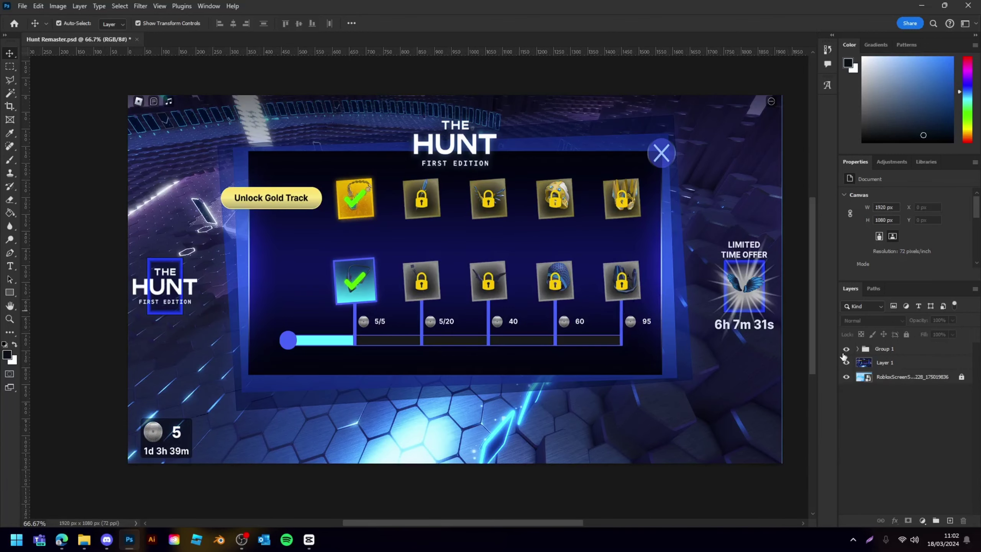
click(846, 350)
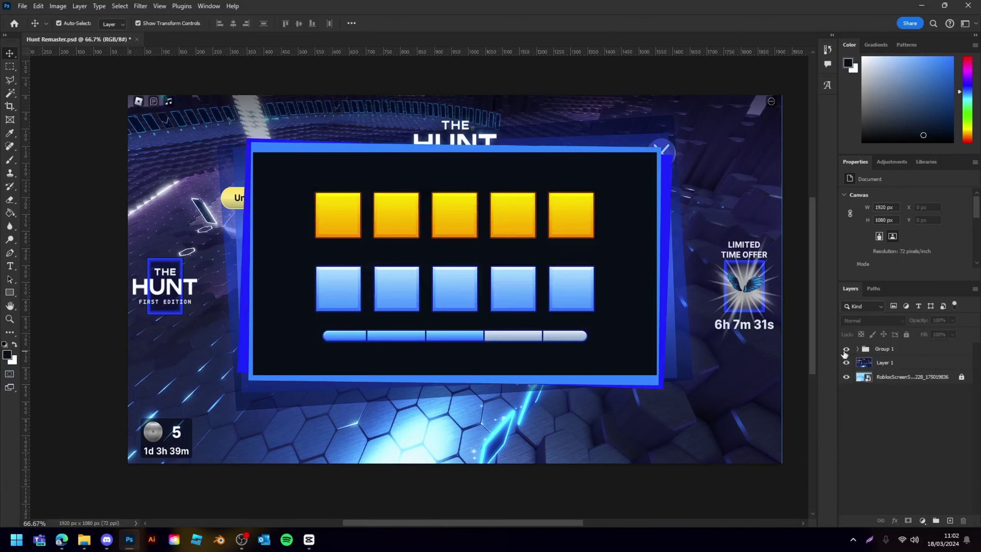
click(846, 350)
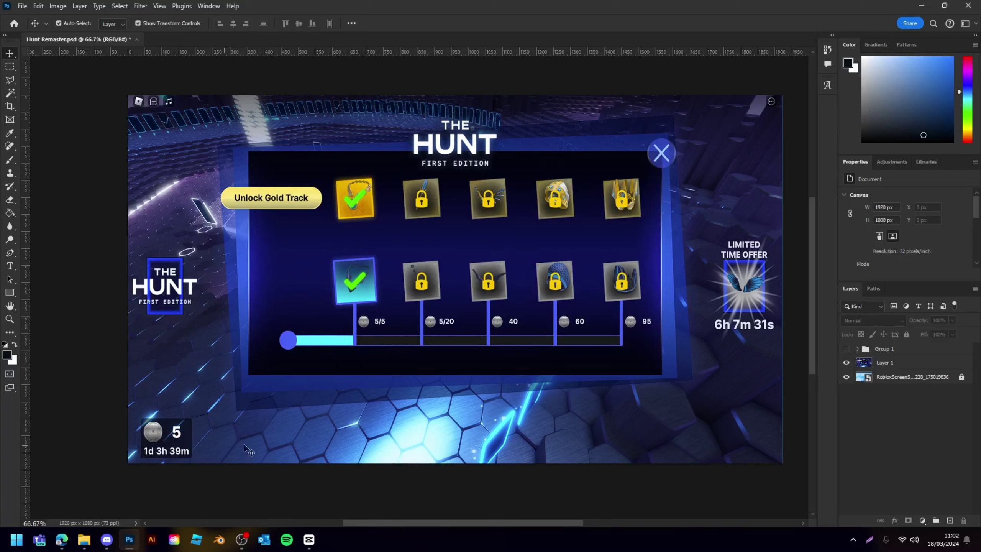
click(846, 349)
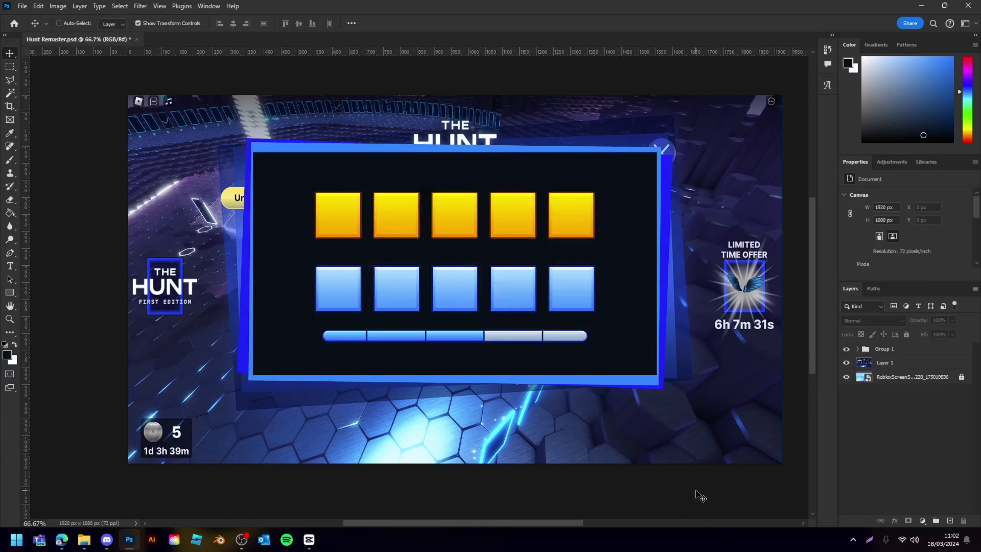
key(ctrl+plus)
key(ctrl+plus)
scroll(317, 211, down, 2)
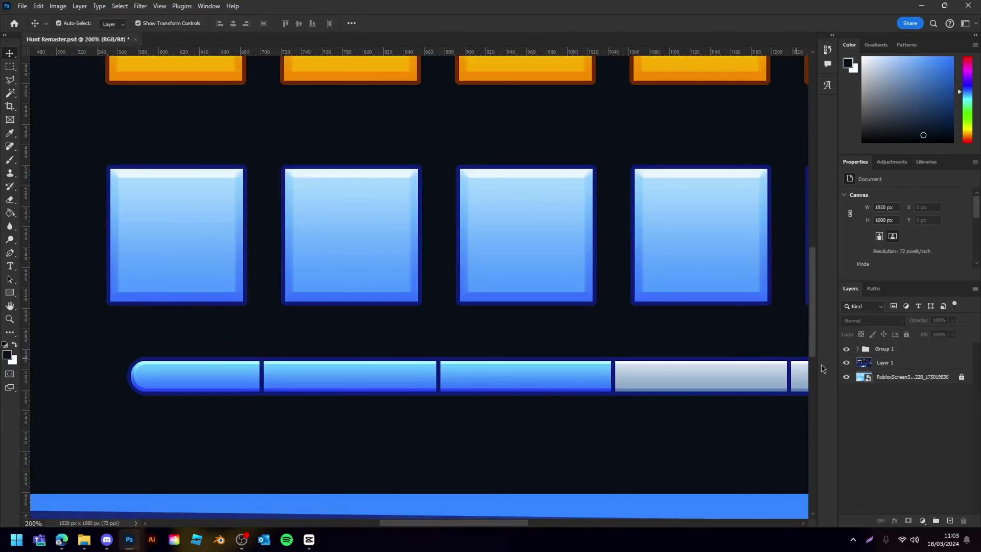
click(845, 350)
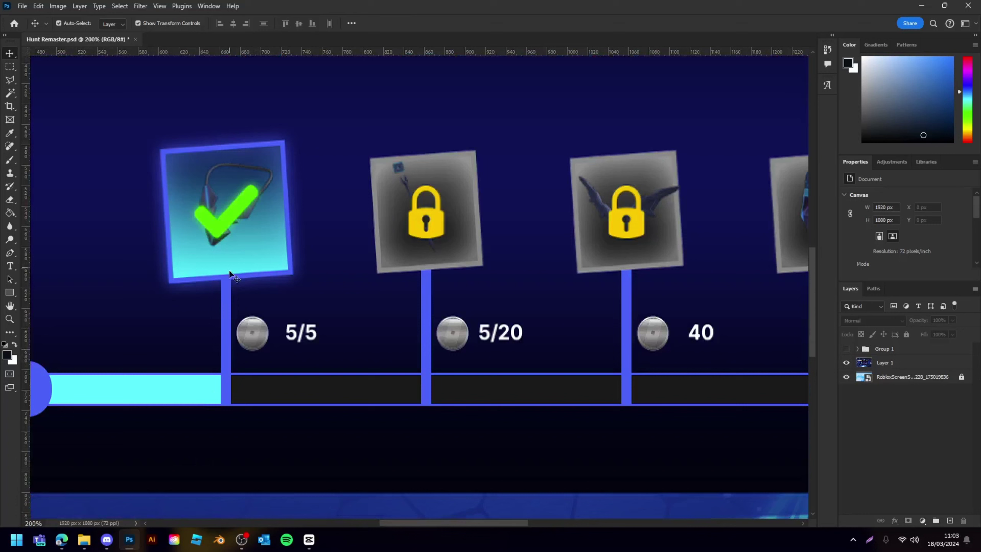
click(846, 349)
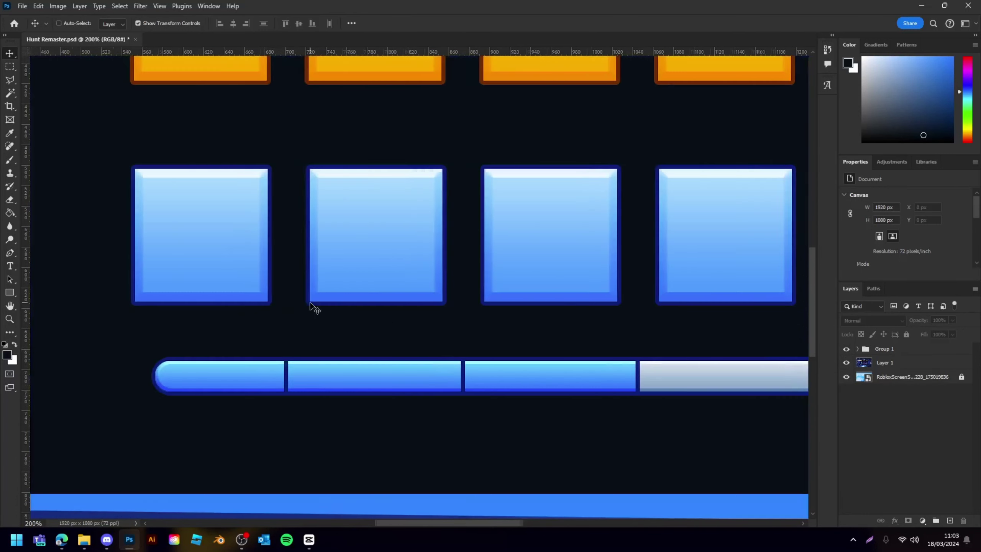
- Stretch the combined dividers upward to 86 px tall so they reach the lower edge of the blue reward tiles
scroll(294, 291, left, 4)
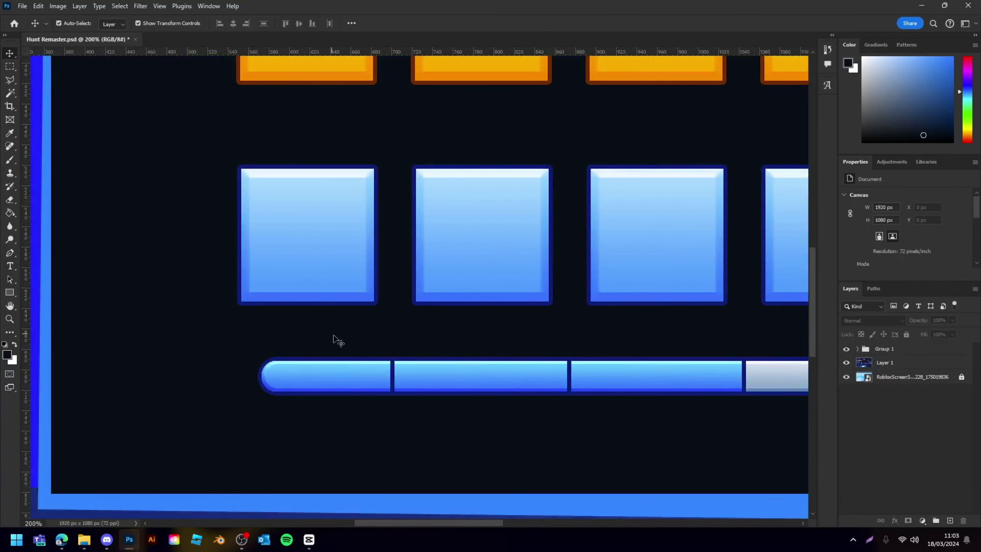
click(401, 372)
drag(391, 360, 391, 303)
key(ctrl+z)
drag(656, 360, 662, 304)
key(Return)
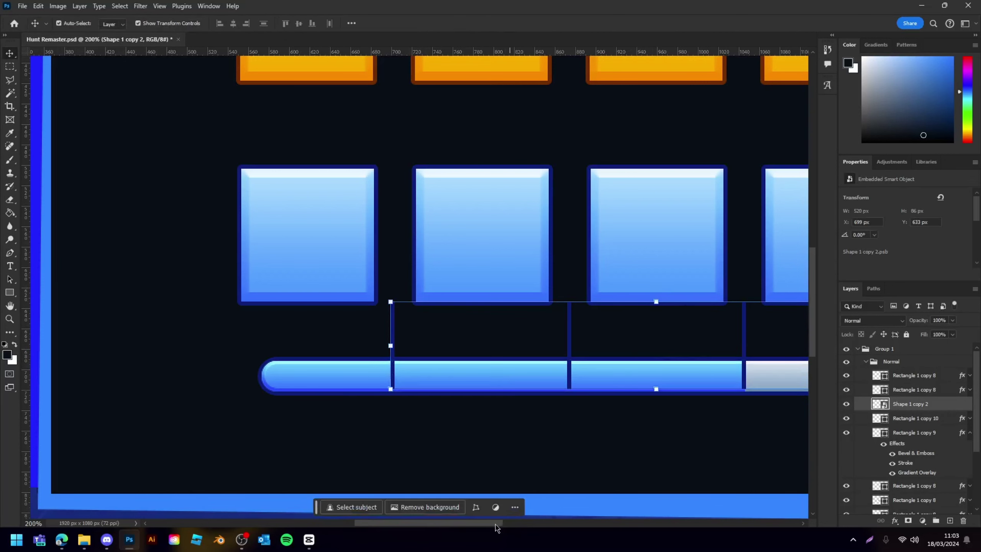
- Select all five blue reward tiles and move them right so the first four are centred over the divider lines
drag(496, 523, 542, 517)
key(ctrl+minus)
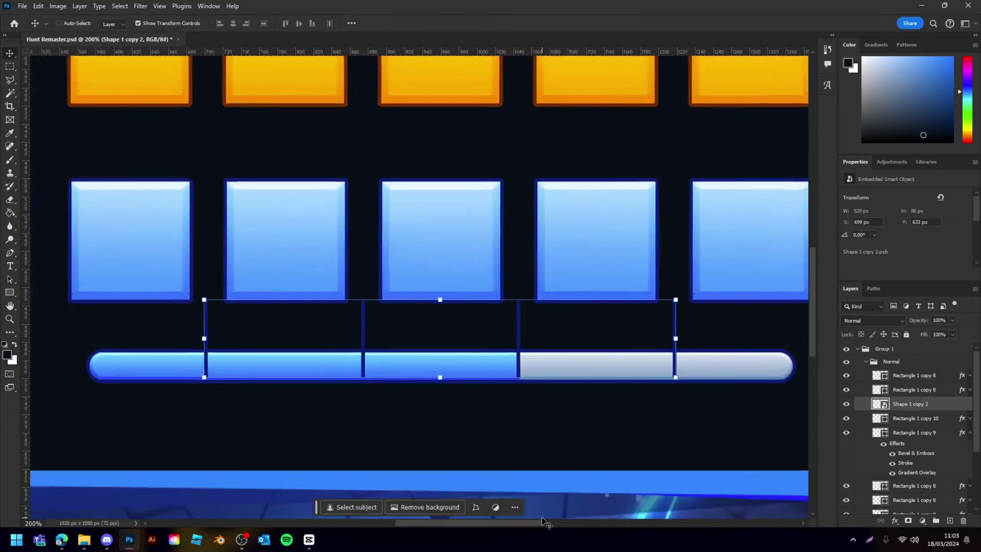
key(ctrl+minus)
ctrl+click(598, 272)
ctrl+shift+click(518, 263)
ctrl+shift+click(455, 257)
ctrl+shift+click(358, 263)
ctrl+shift+click(260, 259)
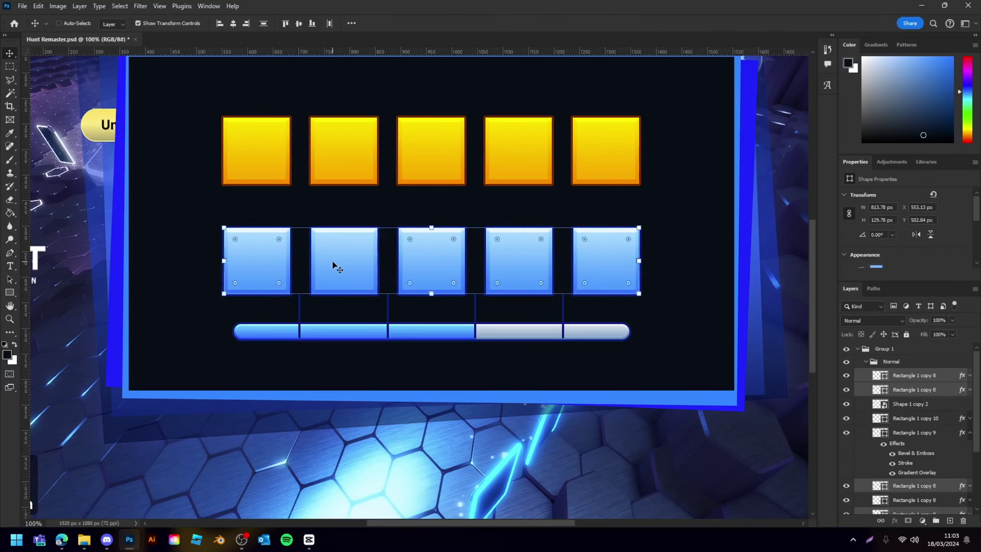
drag(332, 260, 377, 262)
click(611, 446)
- Widen the grey progress bar to the right so it ends level with the last blue tile's right edge
click(610, 330)
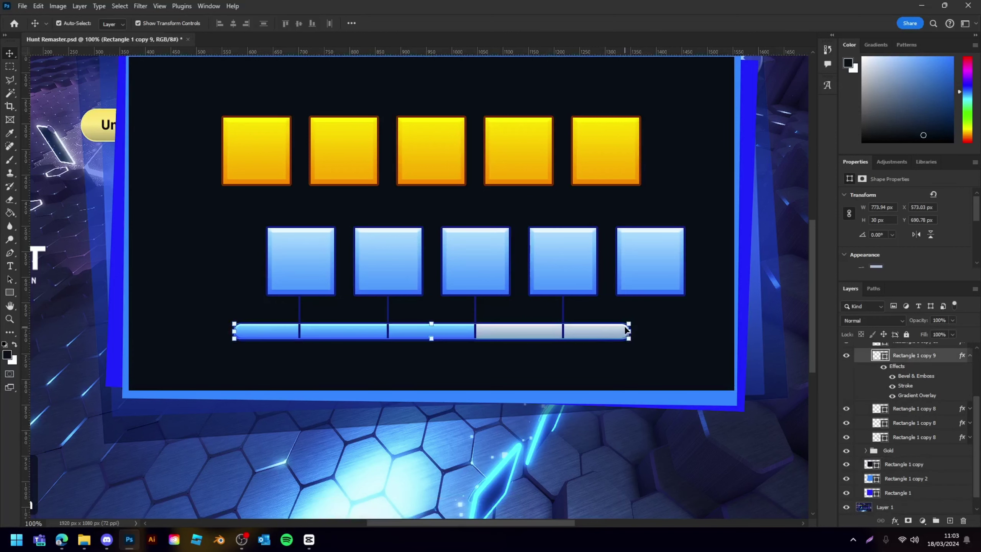
drag(629, 331, 683, 331)
key(Return)
- Copy the fourth divider line, position the copy under the fifth blue tile and merge it with the other dividers
click(565, 305)
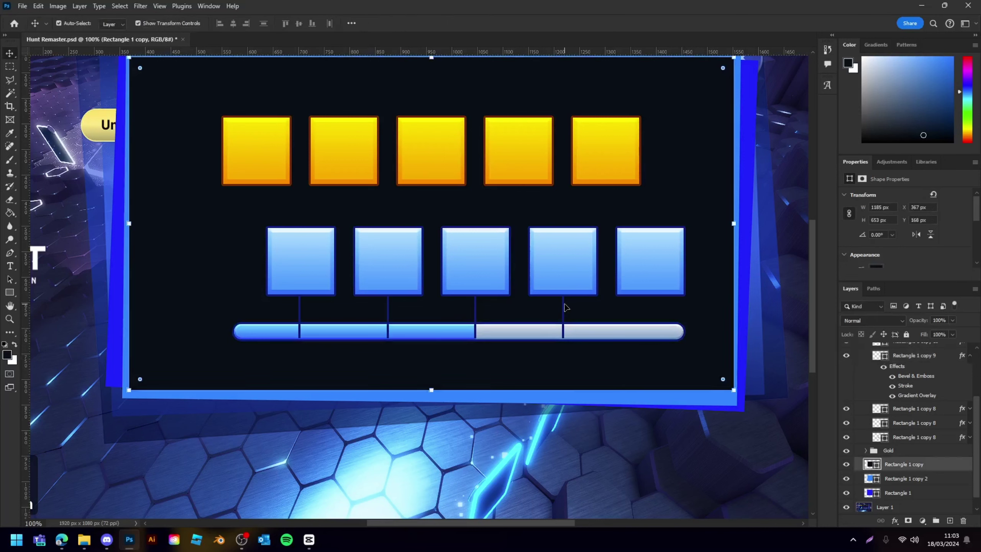
click(564, 306)
click(10, 66)
drag(521, 258, 576, 347)
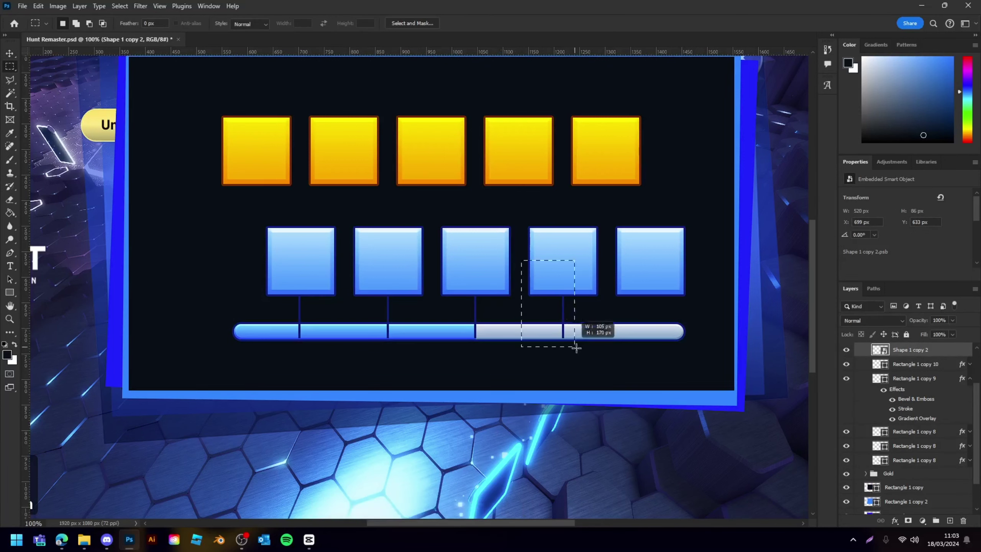
key(ctrl+j)
key(v)
drag(571, 304, 657, 305)
shift+click(909, 376)
key(ctrl+e)
- Check how the merged divider lines align with the blue tiles and the progress bar, up close and in the whole menu
click(620, 449)
click(502, 309)
click(475, 310)
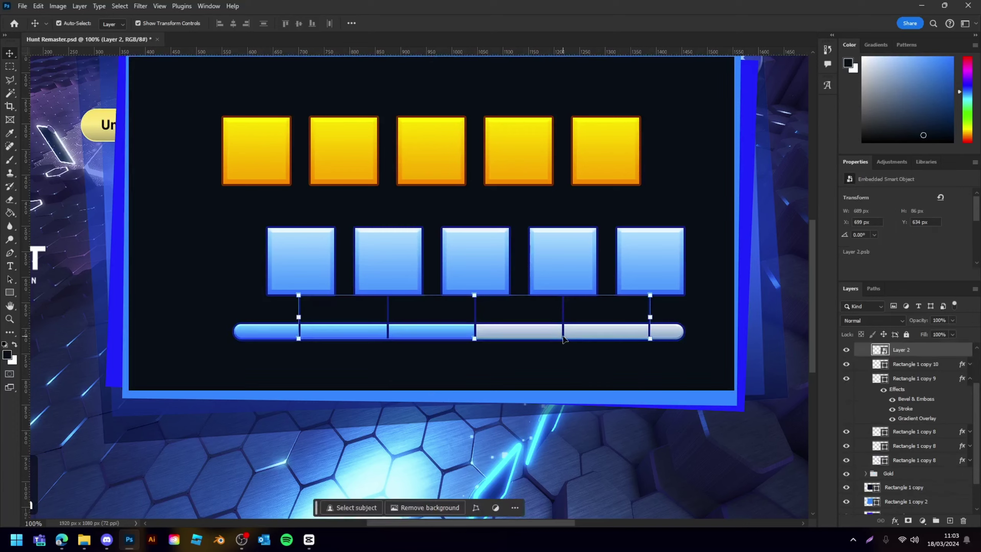
click(433, 309)
click(475, 310)
click(578, 432)
key(ctrl+minus)
key(ctrl+minus)
key(ctrl+minus)
click(578, 431)
key(ctrl+plus)
key(ctrl+plus)
key(ctrl+plus)
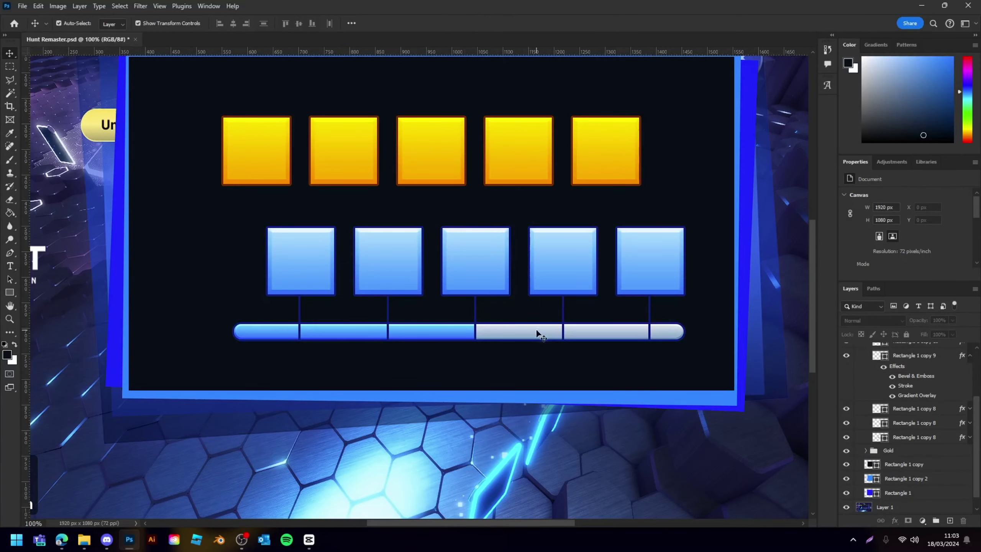
- Select the blue tiles, dividers and both progress bars together and move them left so they are centred on the panel
scroll(537, 331, up, 1)
click(644, 351)
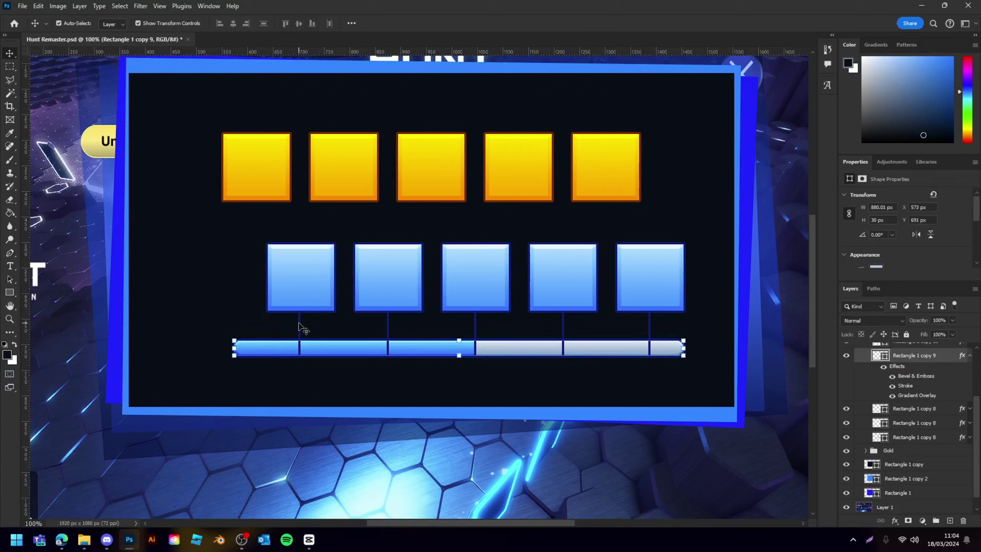
shift+click(301, 277)
shift+click(388, 277)
shift+click(454, 275)
shift+click(541, 279)
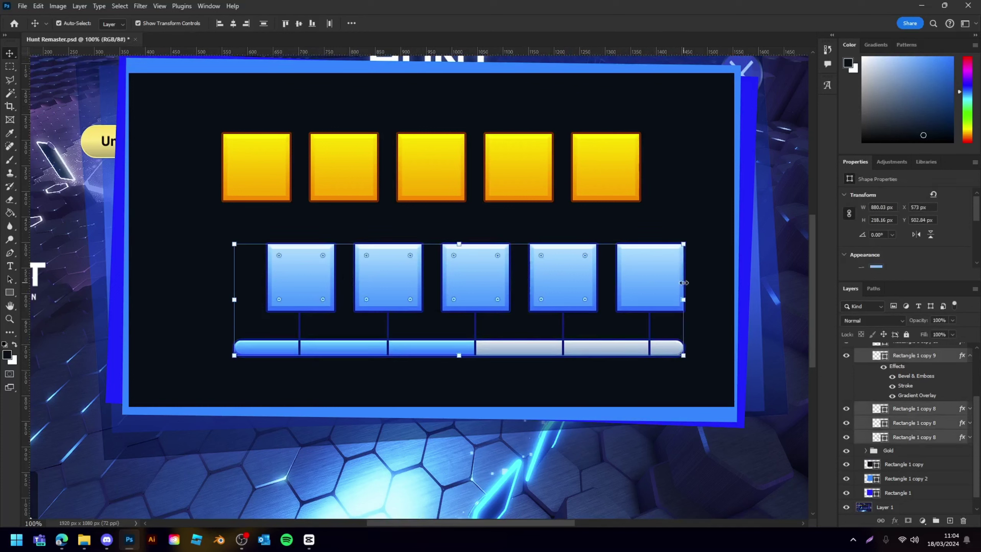
drag(581, 342, 571, 317)
key(ctrl+z)
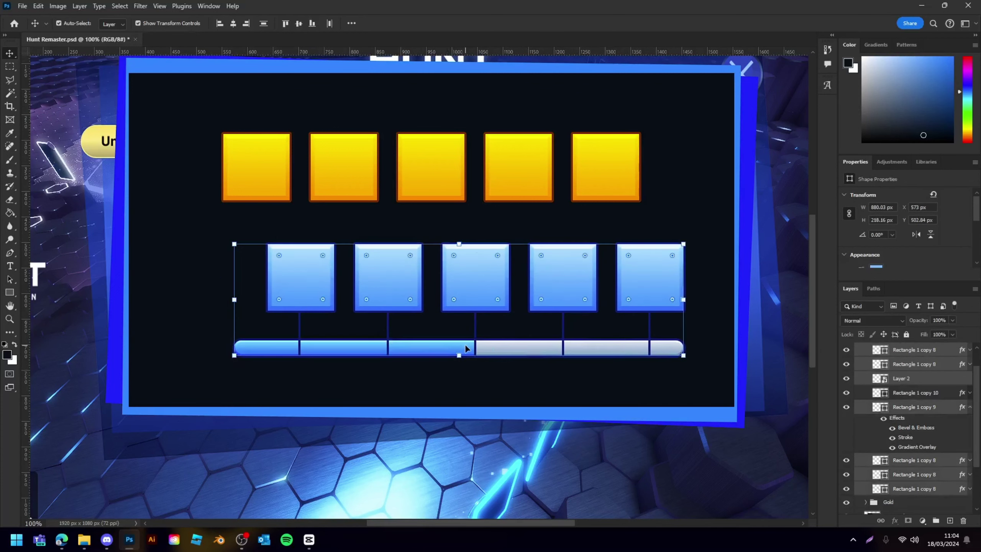
shift+click(467, 349)
drag(514, 348, 480, 355)
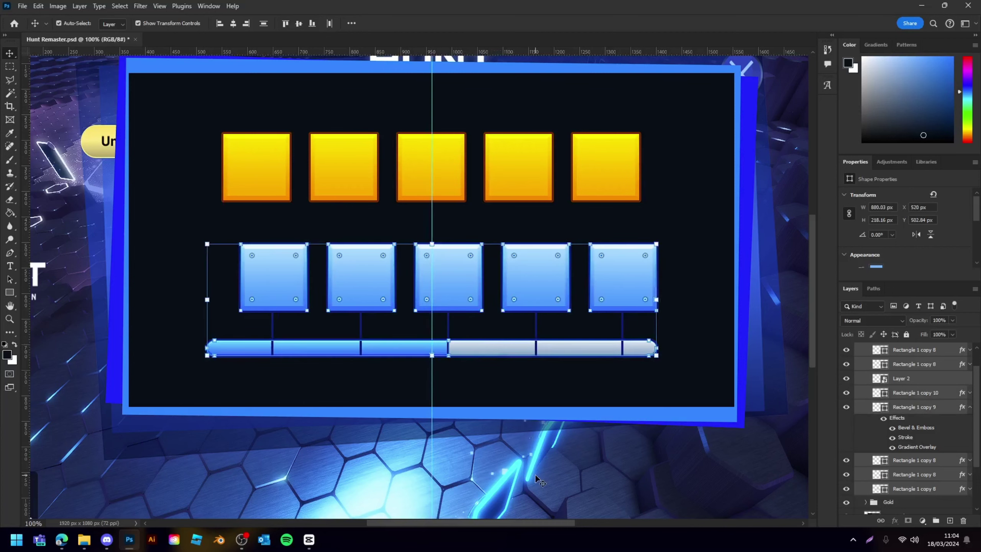
- Examine the centred blue row, its connector lines and the rounded end of the progress bar
click(535, 474)
key(ctrl+minus)
key(ctrl+minus)
key(ctrl+minus)
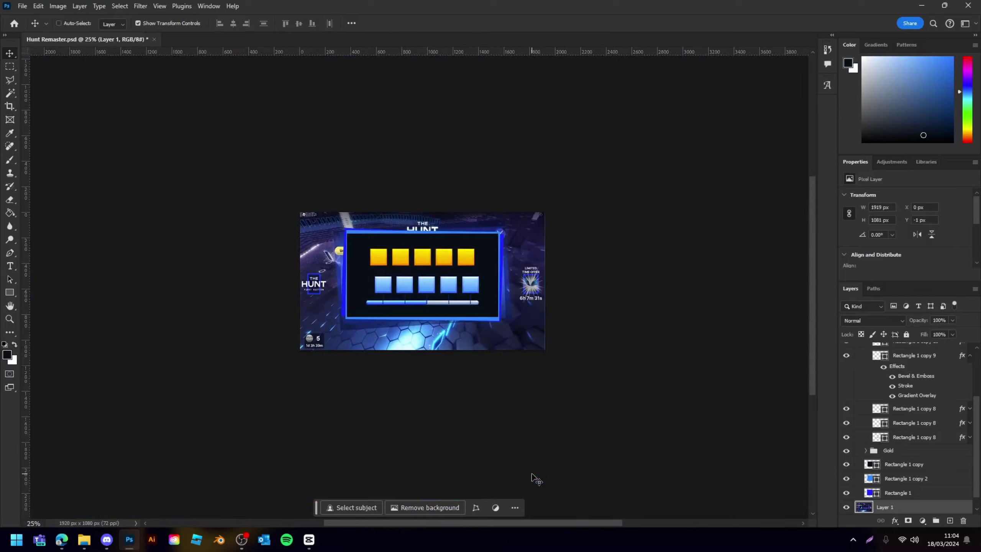
key(ctrl+plus)
key(ctrl+plus)
key(ctrl+plus)
key(ctrl+plus)
key(ctrl+plus)
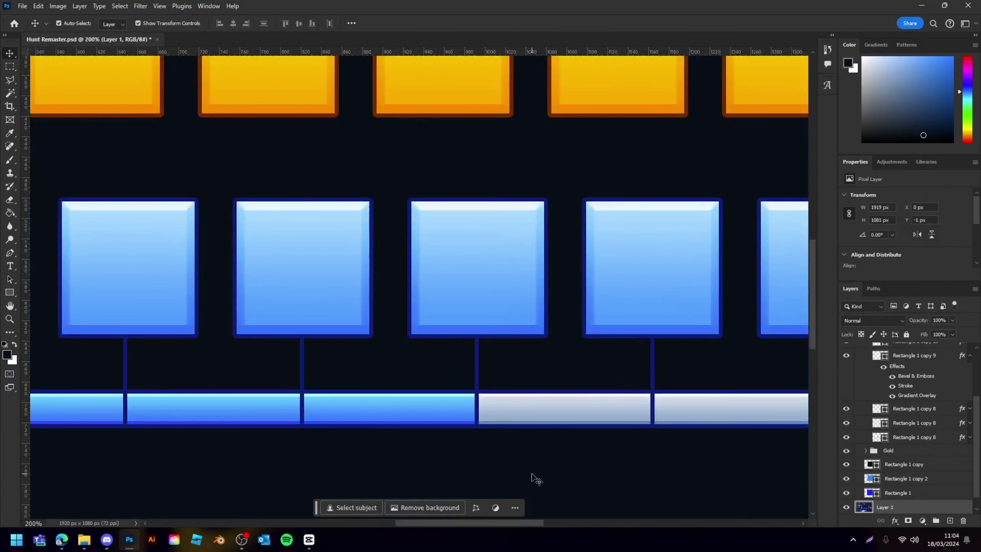
scroll(325, 381, left, 2)
scroll(338, 393, left, 3)
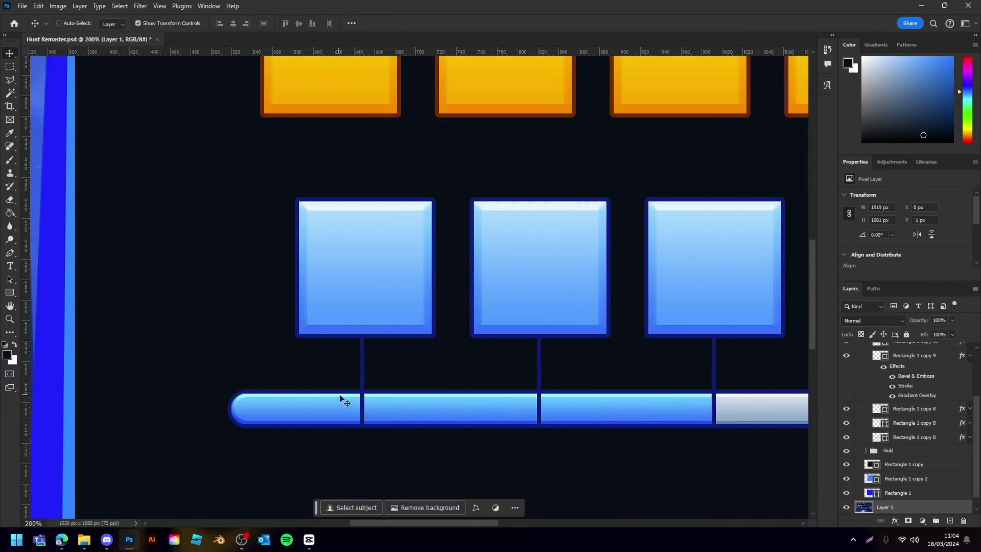
- Draw a circle about 92 px across on a new layer beside the coin counter with the 1d 3h 39m timer
key(ctrl+minus)
key(ctrl+minus)
key(ctrl+minus)
scroll(226, 454, left, 4)
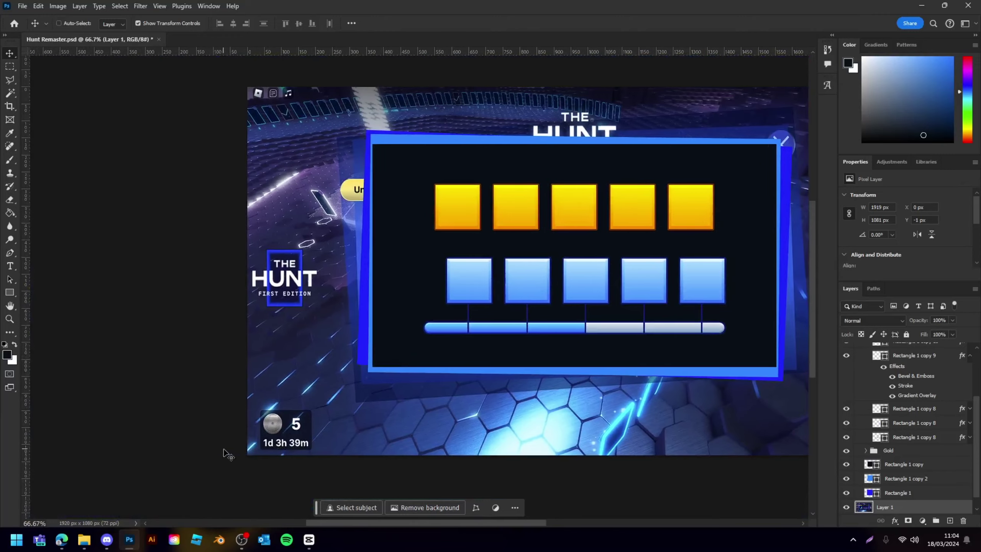
scroll(219, 407, down, 3)
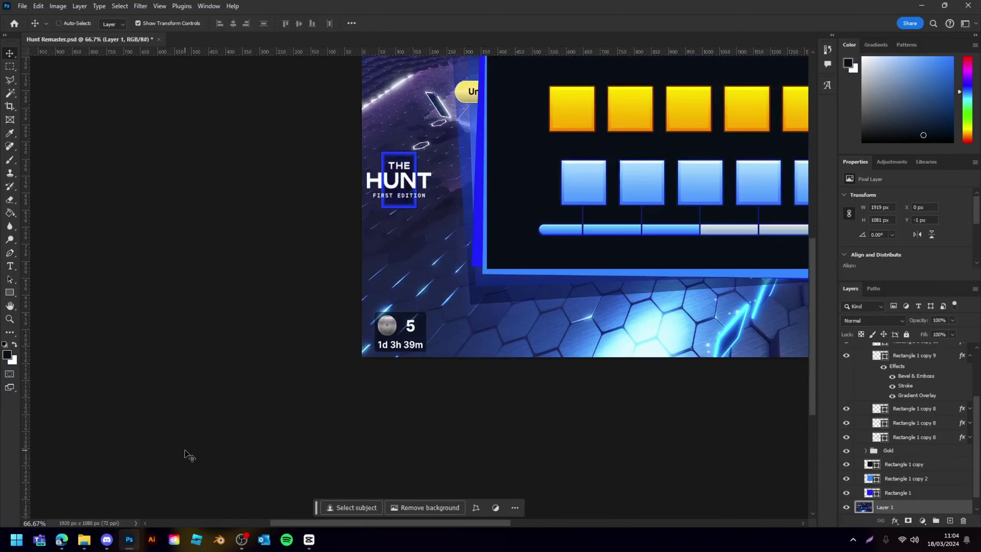
key(ctrl+plus)
key(ctrl+plus)
key(ctrl+plus)
scroll(204, 431, down, 3)
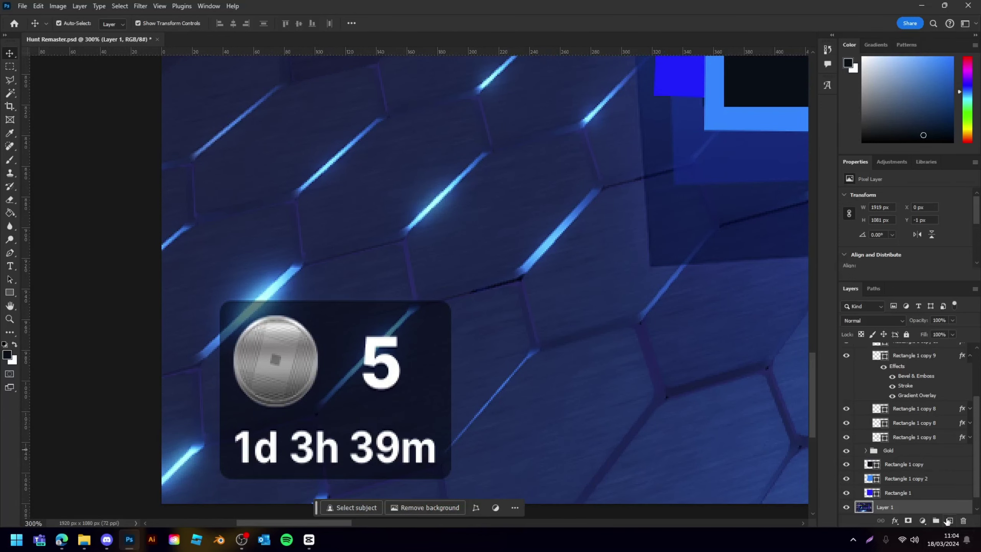
click(950, 520)
scroll(125, 281, down, 1)
click(11, 294)
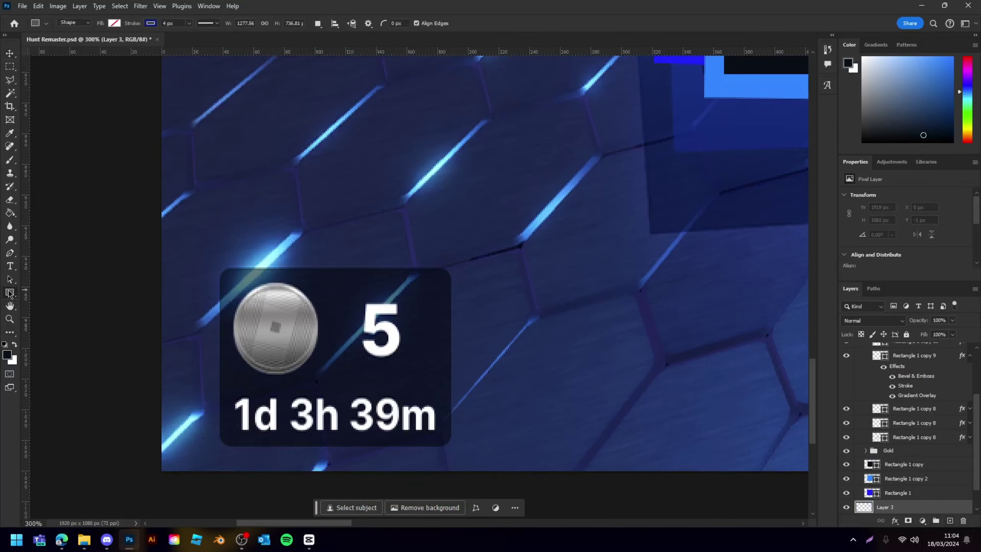
drag(405, 358, 545, 217)
key(v)
drag(430, 271, 491, 326)
- Style the circle as a light grey bevelled coin with a smaller inner circle, about 76 px across, that has an inner shadow
double_click(912, 507)
click(614, 313)
scroll(539, 294, down, 1)
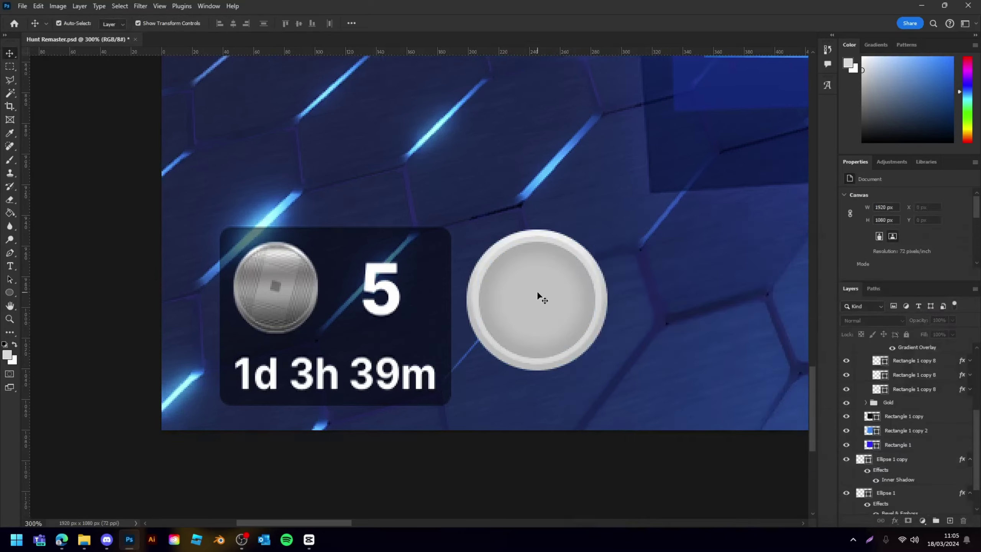
- Draw a light grey 39 px square, cut a smaller square hole in its middle and centre it on the coin
drag(308, 153, 368, 212)
key(v)
key(ctrl+j)
drag(368, 213, 349, 192)
shift+click(911, 473)
scroll(911, 274, down, 3)
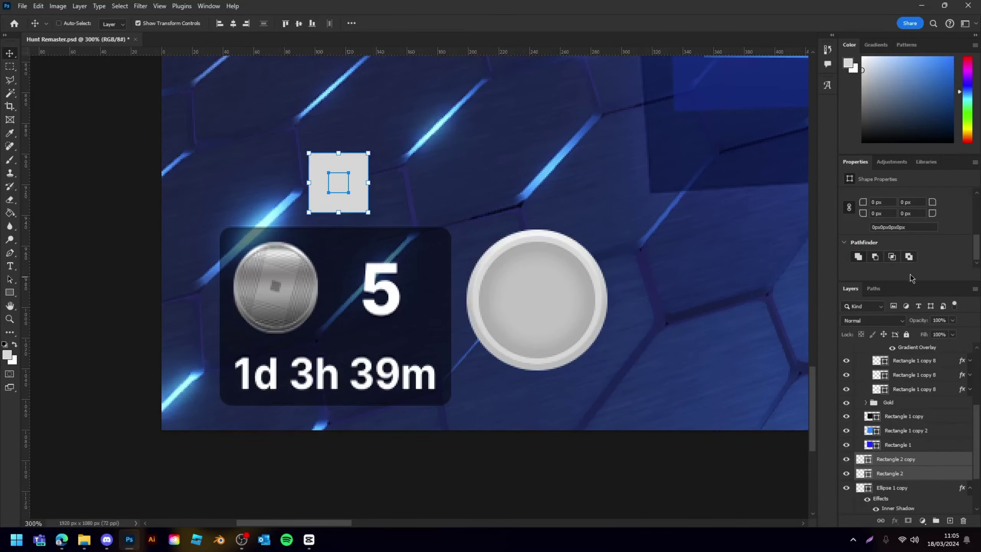
click(909, 256)
drag(320, 182, 521, 300)
scroll(538, 301, right, 1)
drag(522, 265, 545, 288)
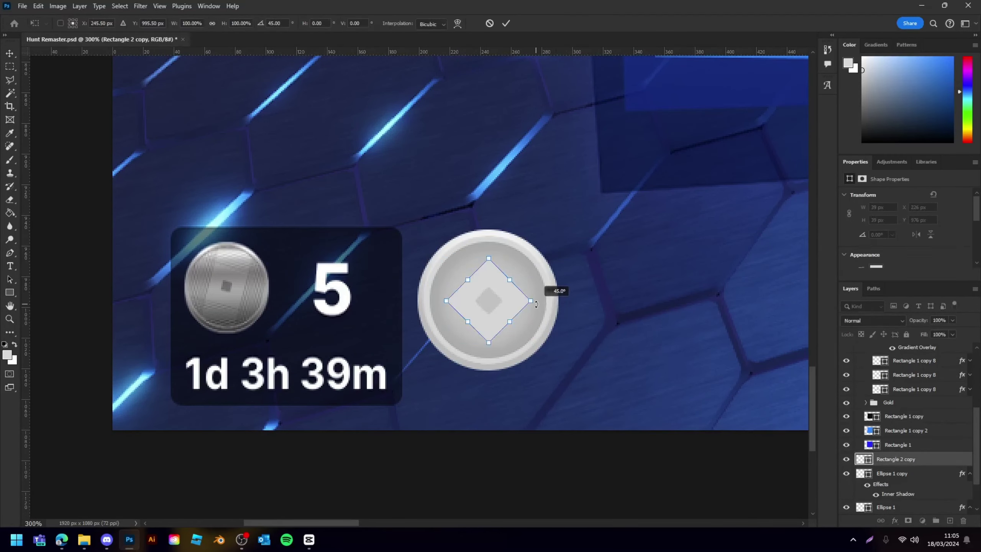
key(Escape)
- Give the coin's square a smooth inner bevel with 1000% depth, 35% highlight and 22% shadow, plus gradient overlay and drop shadow
double_click(927, 460)
click(606, 486)
click(938, 271)
double_click(864, 425)
double_click(927, 425)
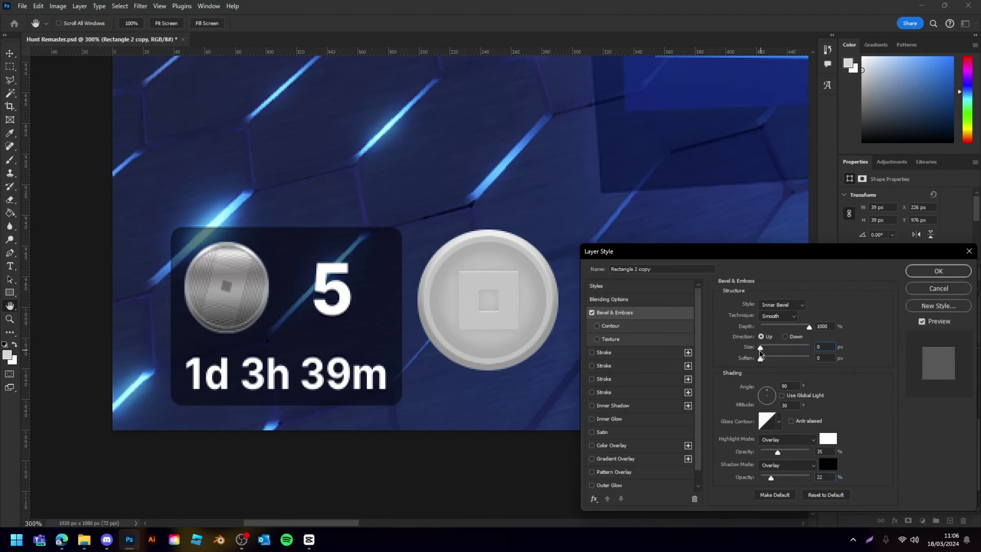
click(938, 271)
- Group the coin's layers and add a gradient overlay to the group
click(870, 441)
key(ctrl+g)
double_click(927, 425)
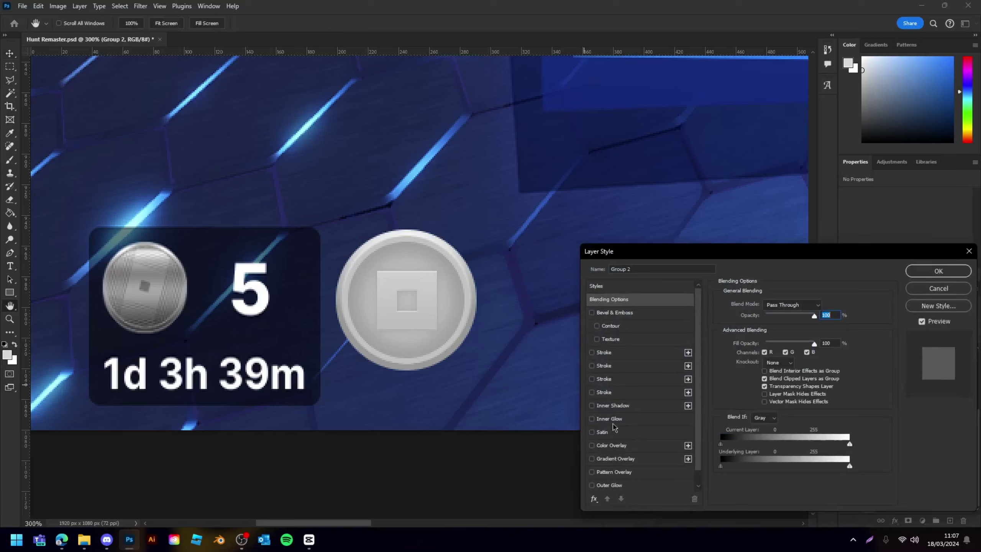
key(Return)
- Convert the coin group to a smart object
click(946, 507)
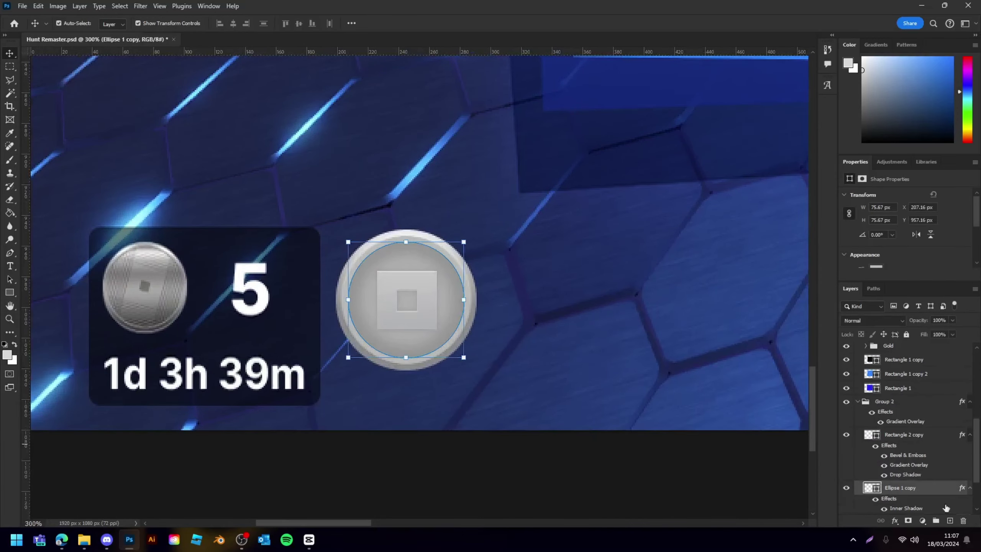
click(904, 412)
right_click(897, 410)
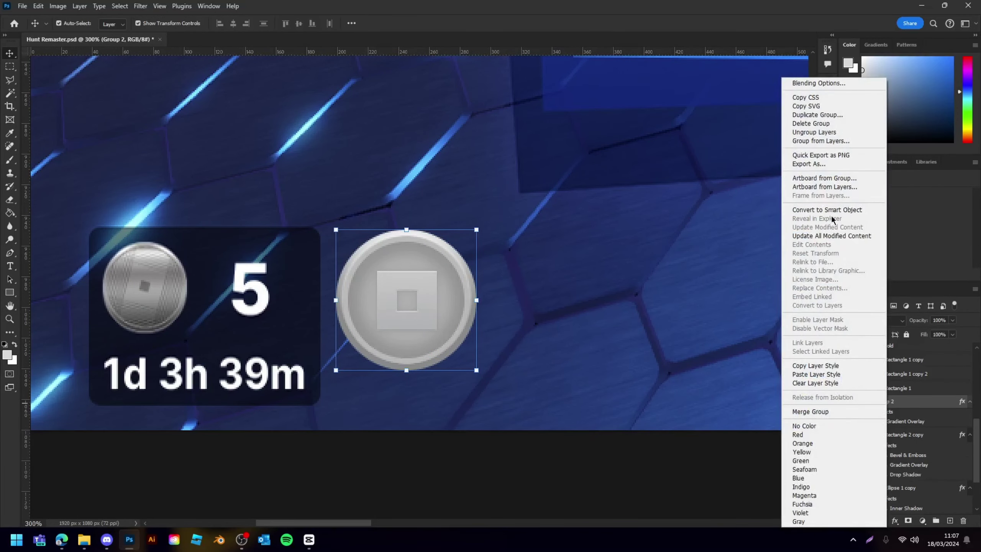
click(836, 215)
- Paste a copy of the coin above the dark panel layer and move it beside the first tile's connector line
scroll(388, 278, up, 3)
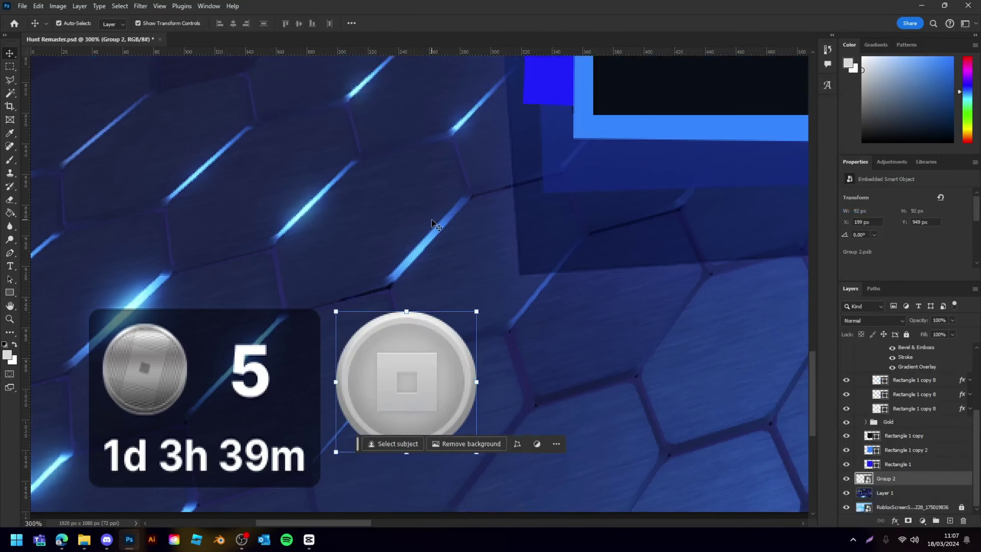
key(ctrl+minus)
key(ctrl+minus)
scroll(491, 219, right, 5)
ctrl+click(518, 149)
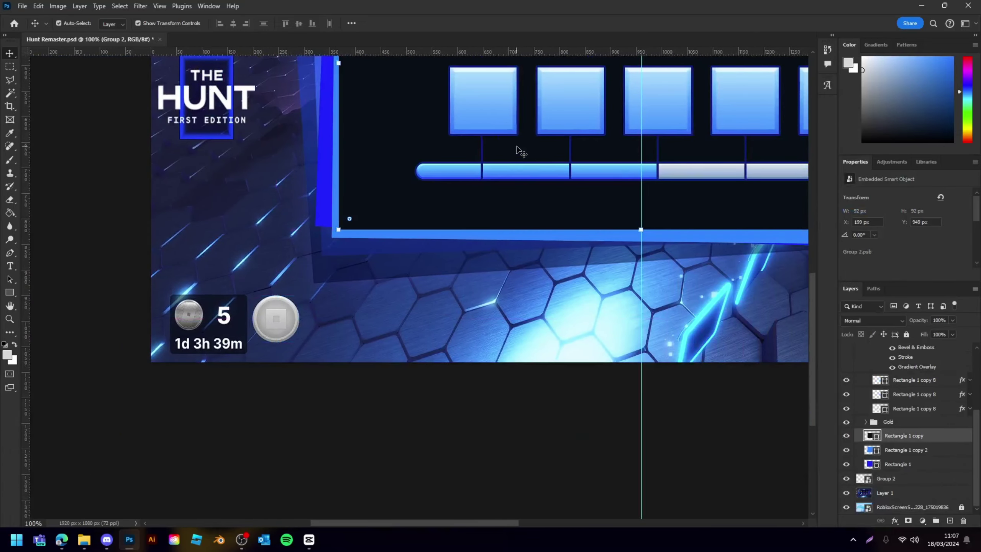
key(ctrl+v)
scroll(522, 185, up, 2)
scroll(522, 185, up, 1)
drag(475, 257, 502, 205)
scroll(513, 213, left, 2)
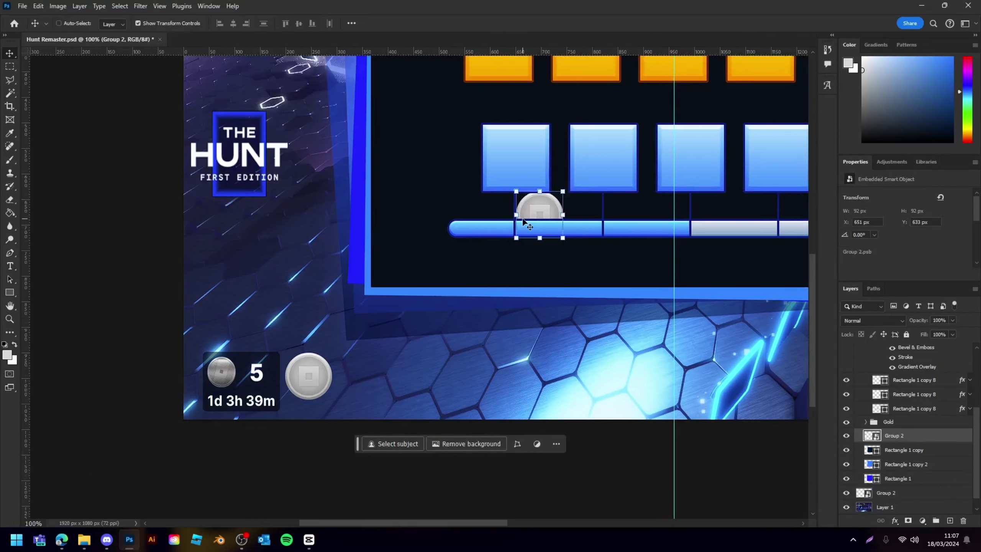
- Scale the coin copy down to 35 px and place it just right of the first connector line, between tile and bar
scroll(522, 218, right, 3)
key(ctrl+plus)
key(ctrl+plus)
key(ctrl+plus)
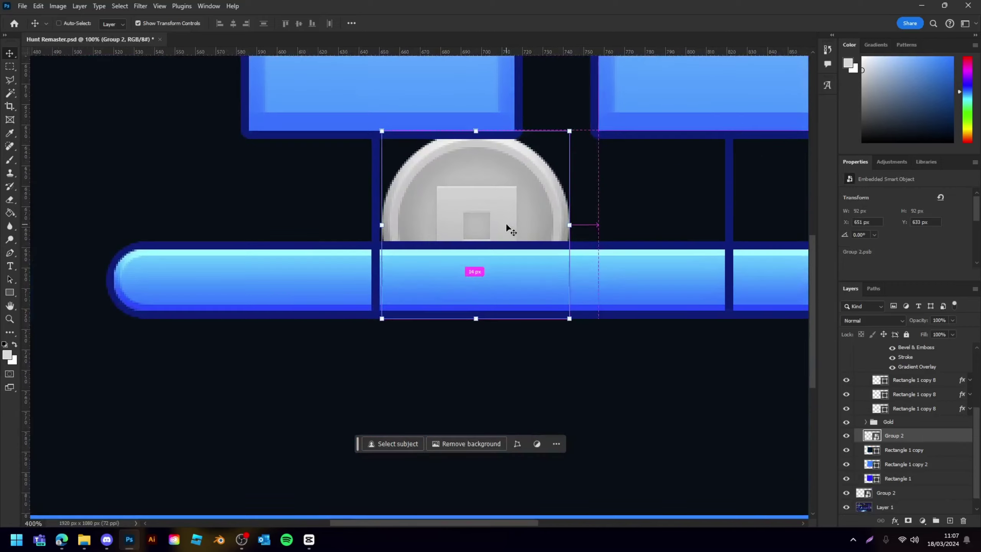
click(560, 223)
click(570, 225)
drag(579, 225, 465, 212)
drag(424, 217, 468, 196)
key(Right)
key(Right)
key(Left)
key(Return)
click(499, 363)
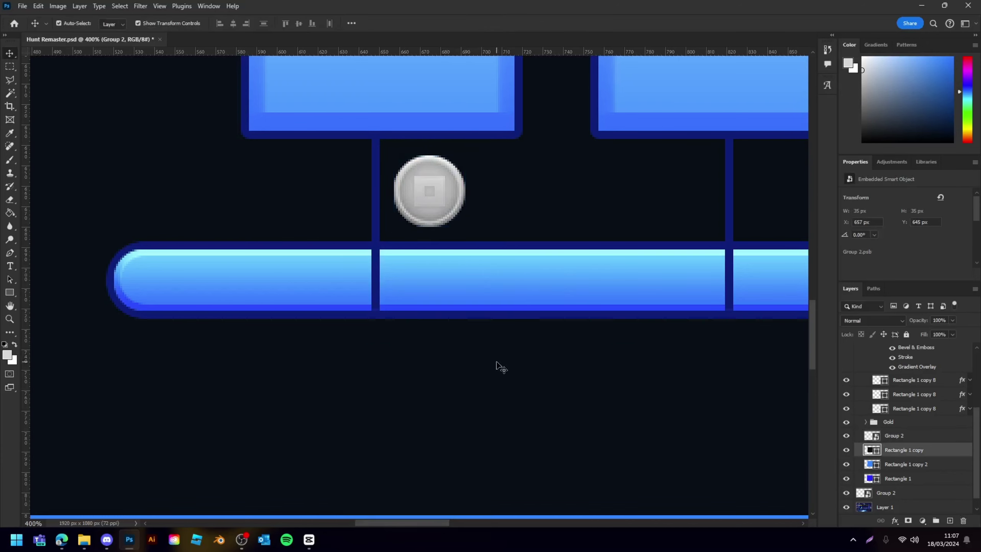
- Set up white text in the Fredoka One font on a new layer above the dark panel
scroll(506, 331, up, 2)
click(8, 265)
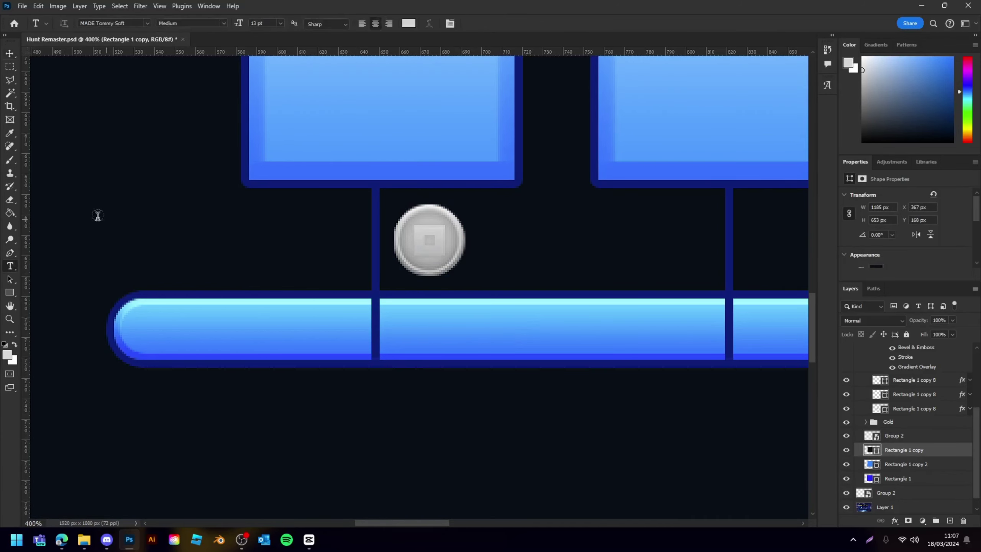
click(948, 521)
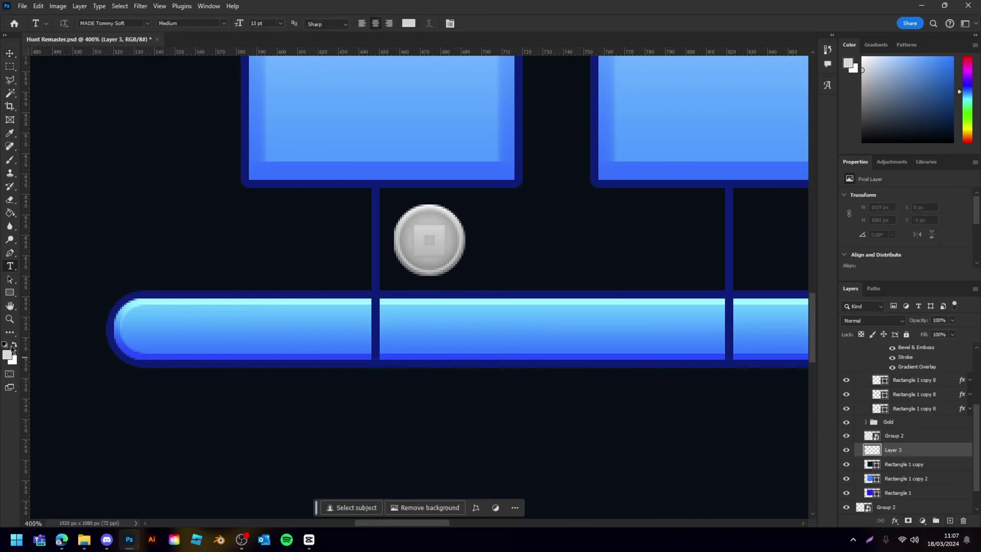
click(5, 343)
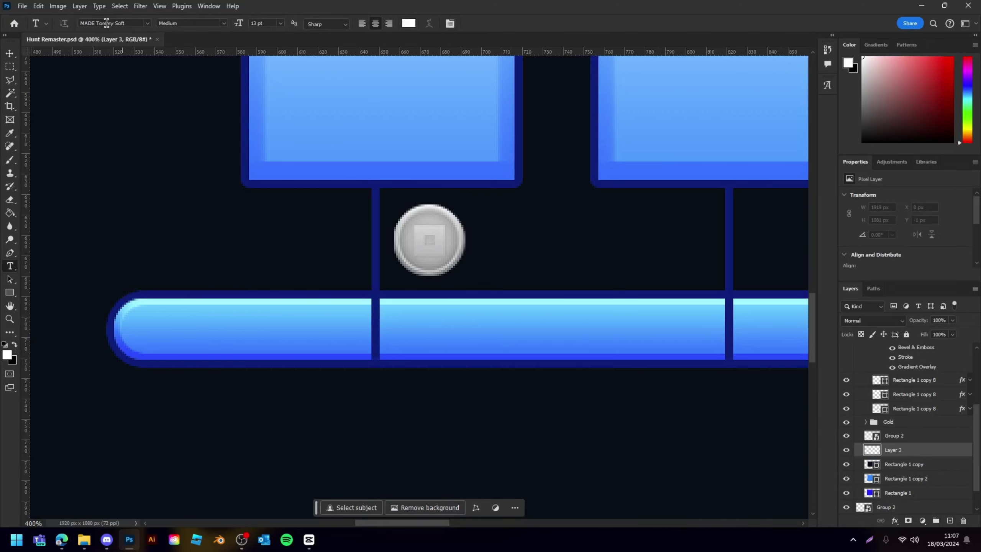
text(dok)
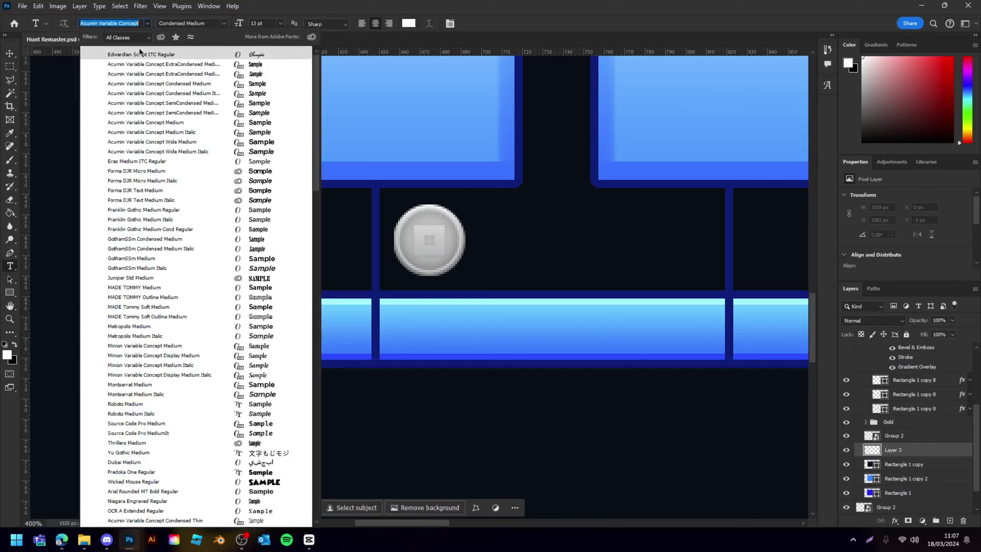
click(200, 55)
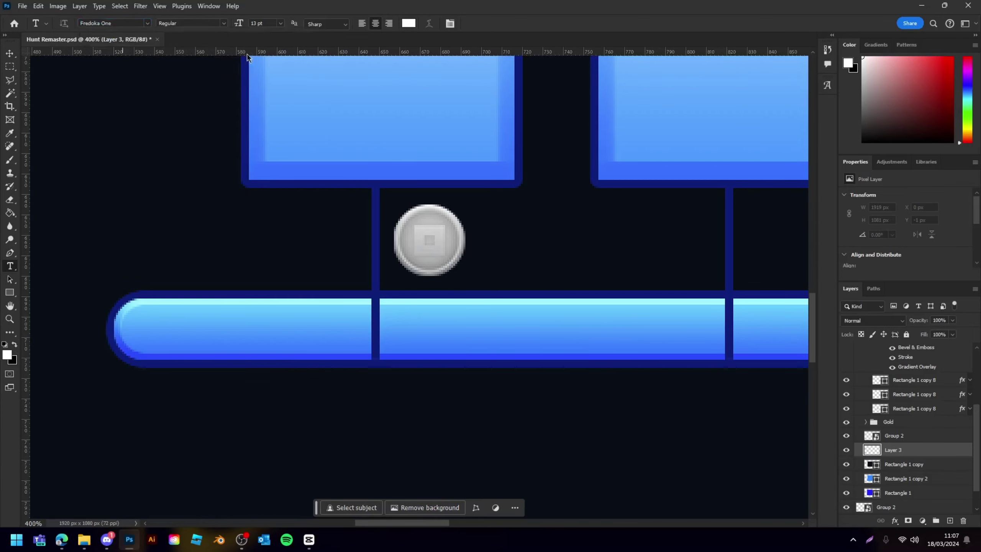
- Add the text 0/5 and place it directly to the right of the small coin
click(502, 241)
text(50)
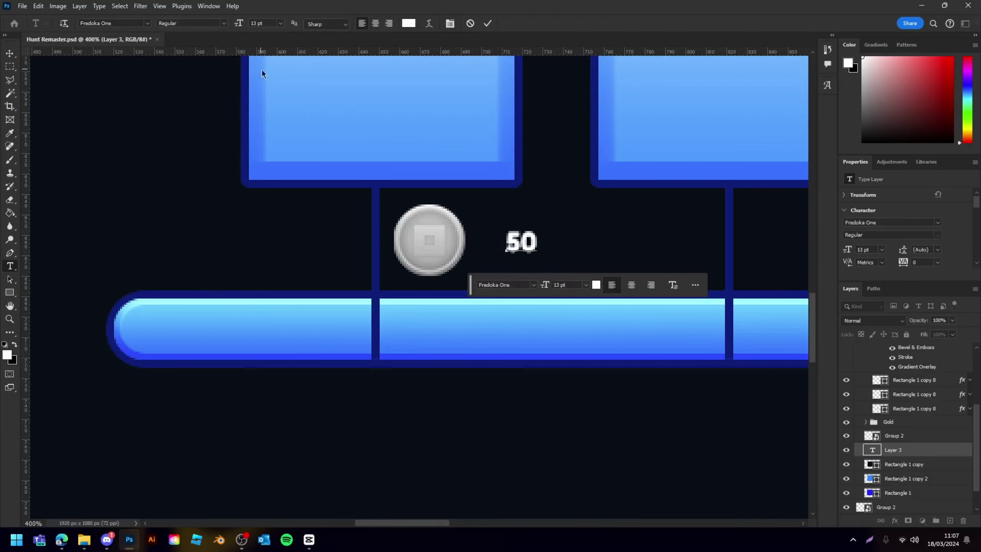
key(ctrl+a)
text(0)
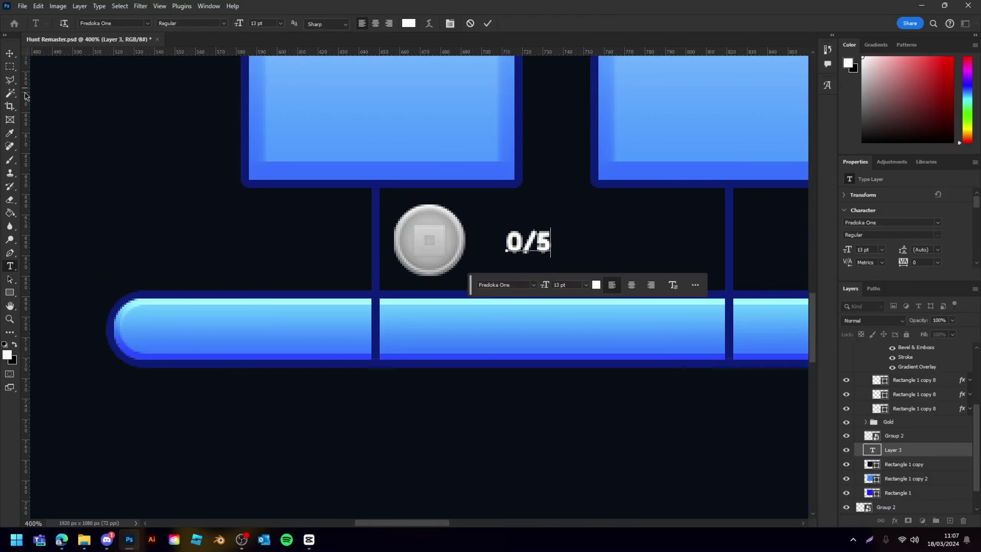
click(9, 54)
drag(552, 230, 518, 241)
key(Return)
- Review how the small coin and its 0/5 label look within the whole menu
click(317, 447)
key(ctrl+minus)
key(ctrl+minus)
key(ctrl+minus)
key(ctrl+minus)
click(445, 451)
key(ctrl+plus)
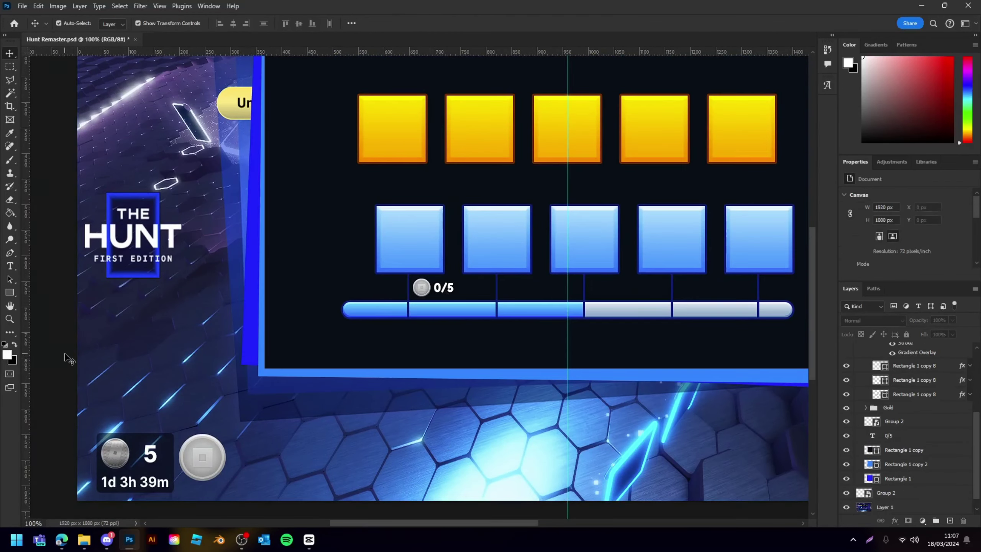
- Recolour the 0/5 label light grey and add a reversed linear gradient overlay in Overlay mode at 52% opacity
click(443, 287)
key(ctrl+plus)
key(ctrl+plus)
click(926, 233)
click(671, 355)
click(900, 331)
double_click(935, 436)
click(616, 459)
drag(796, 316, 785, 316)
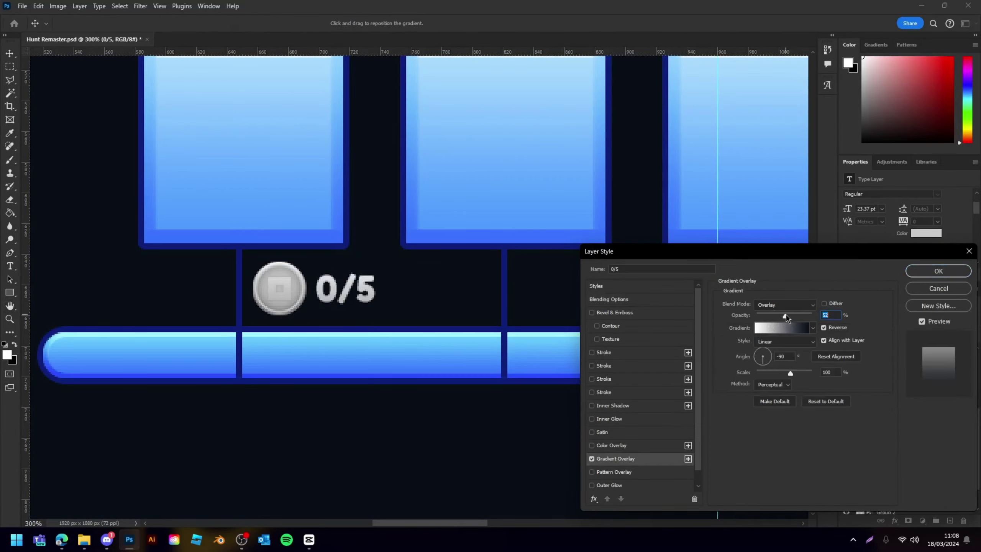
key(Return)
- Duplicate the coin and label beside the other four connector lines, relabelling the second and third 0/10 and 0/25
key(ctrl+minus)
key(ctrl+minus)
key(ctrl+minus)
click(560, 440)
key(ctrl+plus)
key(ctrl+plus)
key(ctrl+plus)
drag(284, 264, 322, 279)
drag(322, 279, 643, 284)
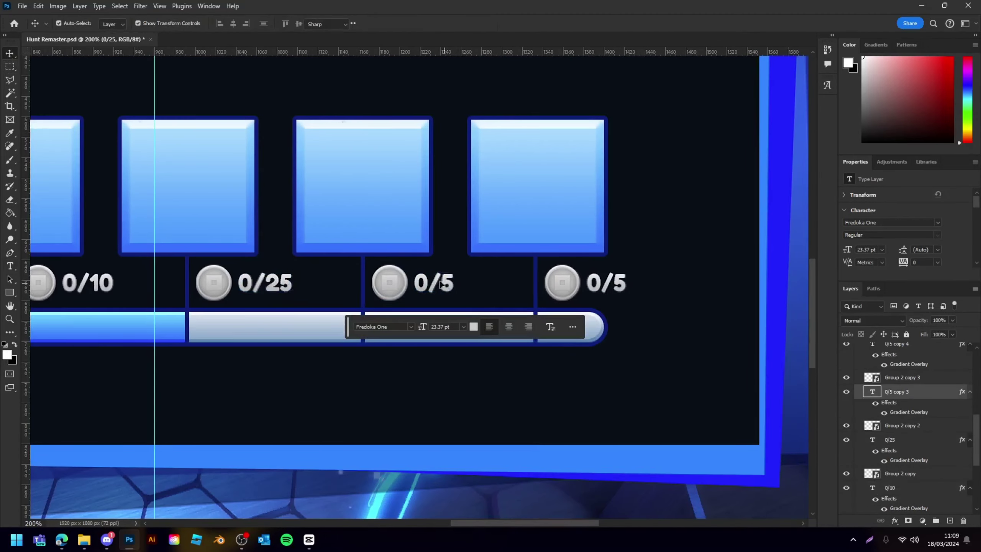
- Change the last two coin labels to 0/50 and 0/100
drag(614, 283, 629, 284)
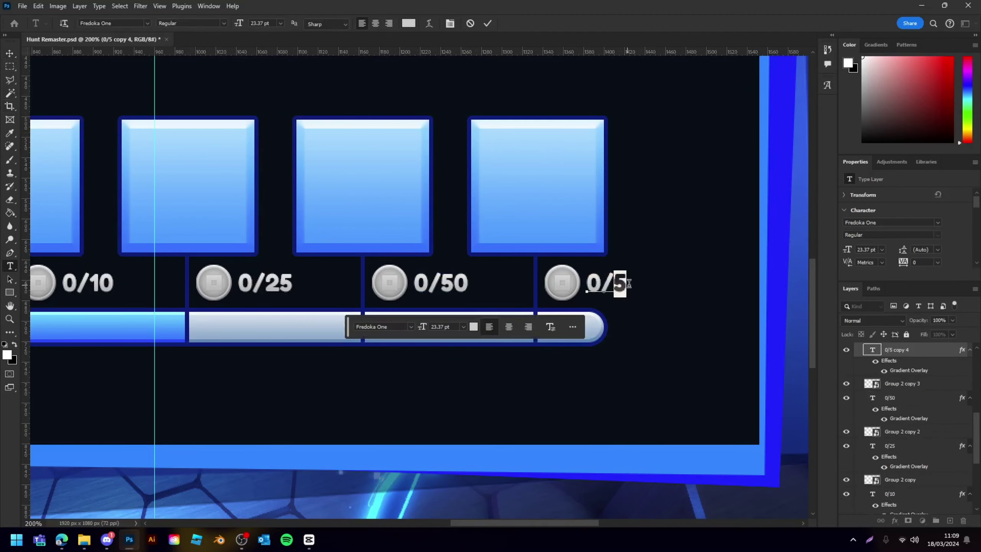
text(100)
click(10, 54)
ctrl+click(722, 500)
- Shorten the blue progress fill to about 302 px so it ends at the second connector line
key(ctrl+minus)
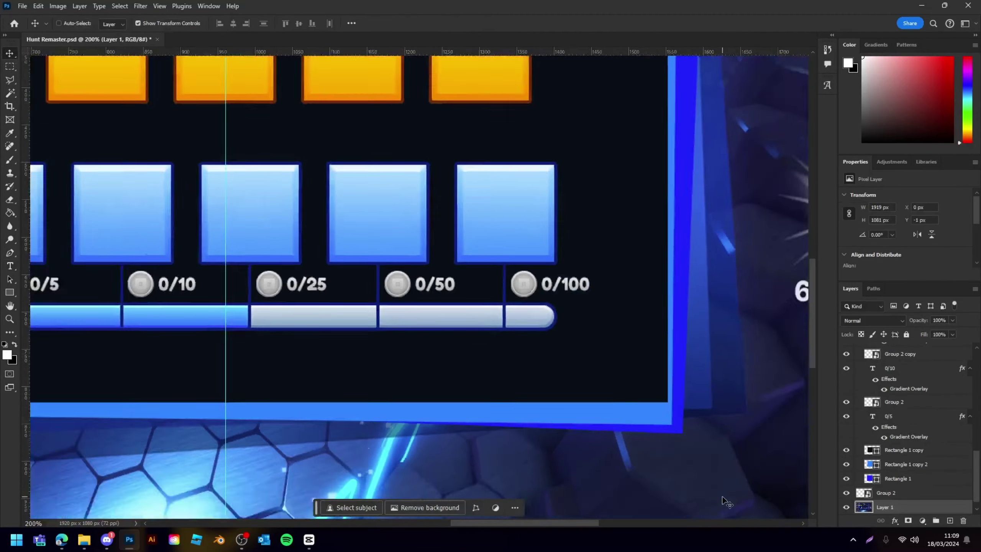
key(ctrl+minus)
key(ctrl+minus)
ctrl+click(723, 499)
scroll(500, 449, left, 4)
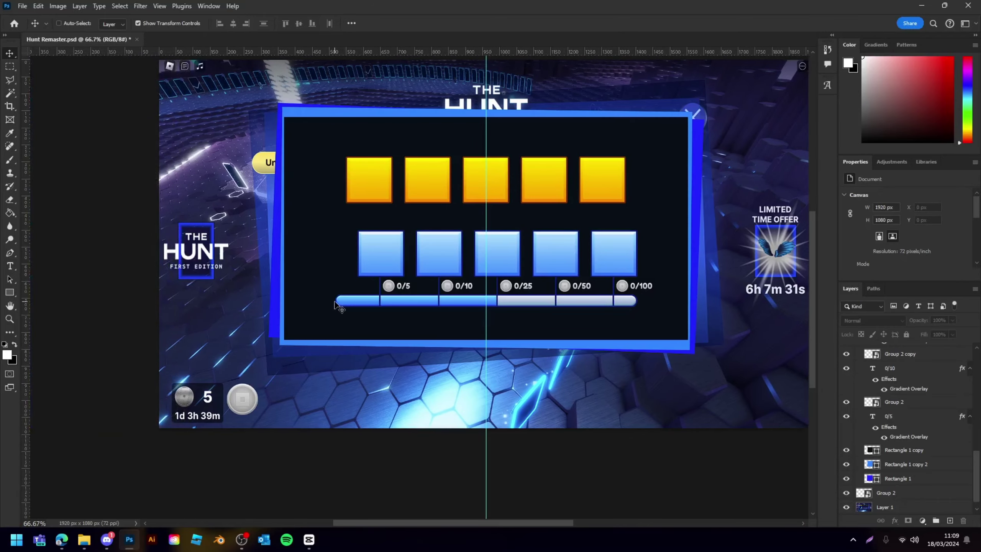
key(ctrl+plus)
key(ctrl+plus)
click(535, 323)
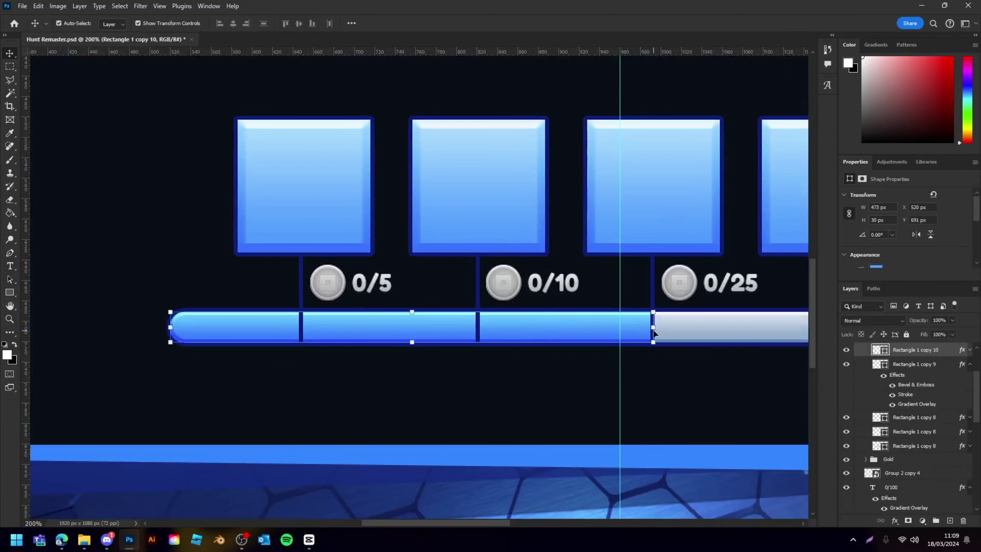
drag(653, 327, 478, 327)
key(Return)
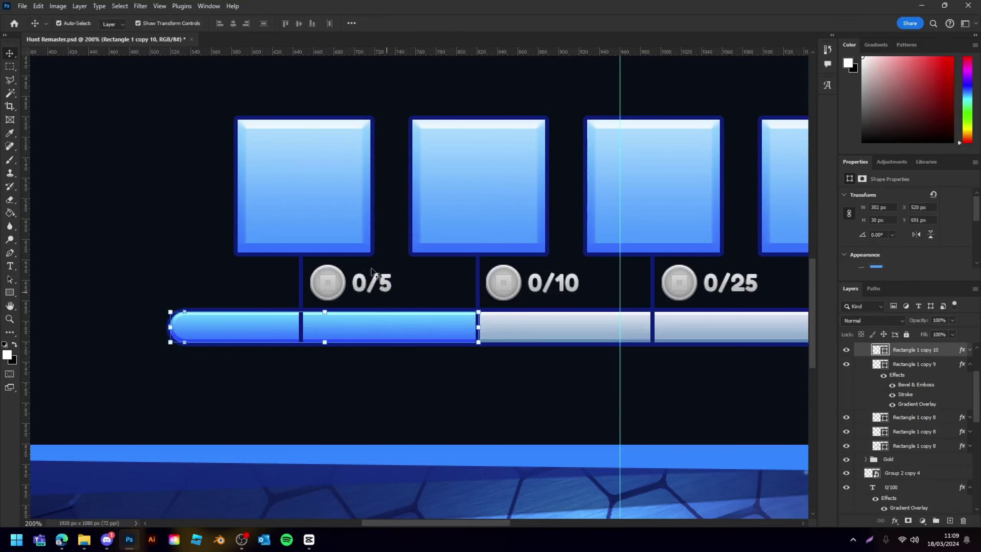
- Change the label beside the first coin to 5/5
key(t)
click(364, 283)
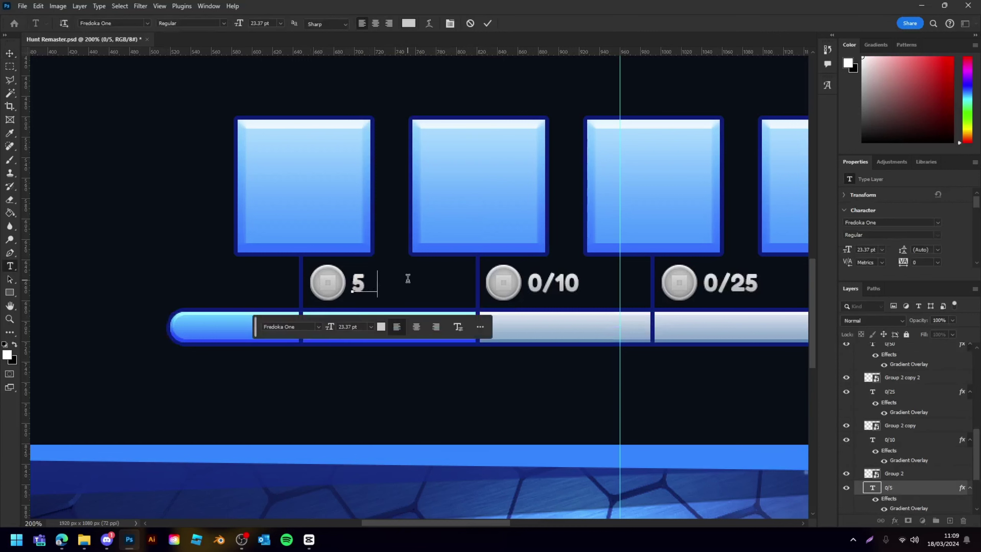
click(10, 53)
click(279, 230)
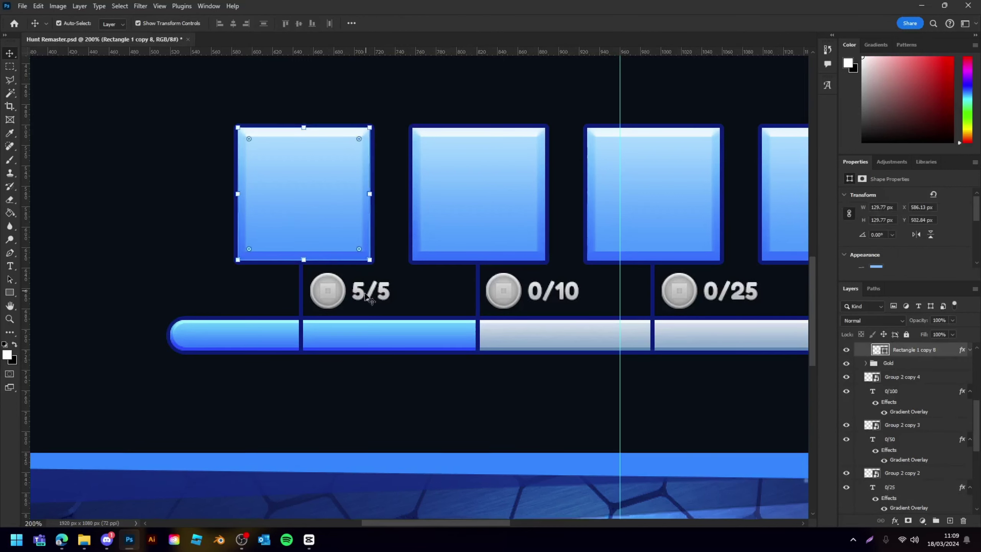
scroll(216, 243, up, 3)
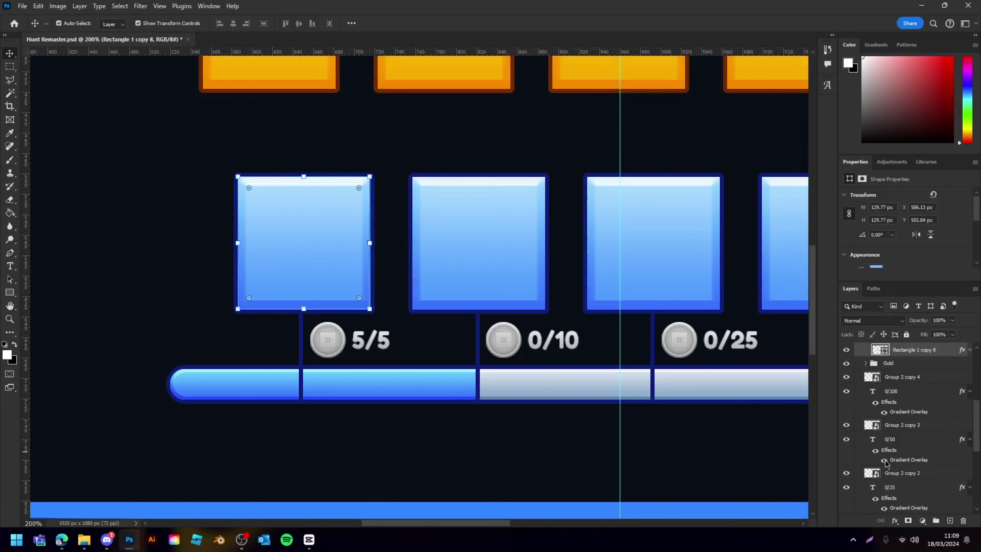
- Add a new layer above the first blue tile and set the foreground colour to bright green
click(950, 522)
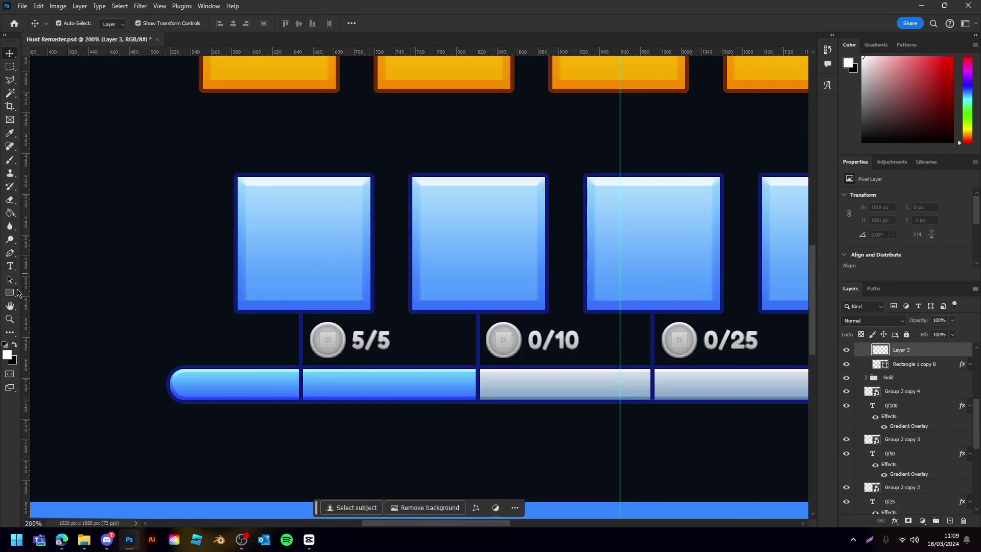
click(16, 292)
scroll(230, 226, up, 3)
scroll(174, 243, left, 4)
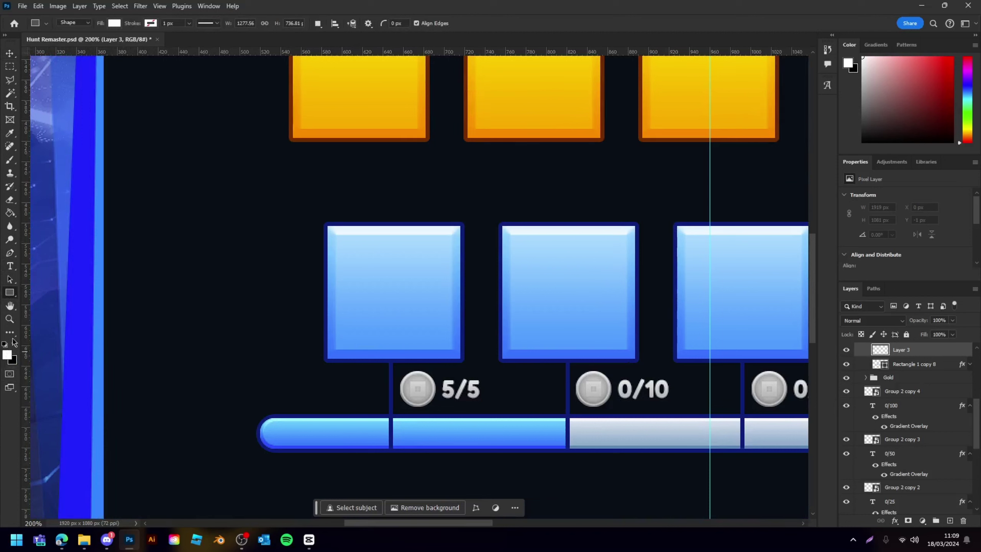
click(7, 355)
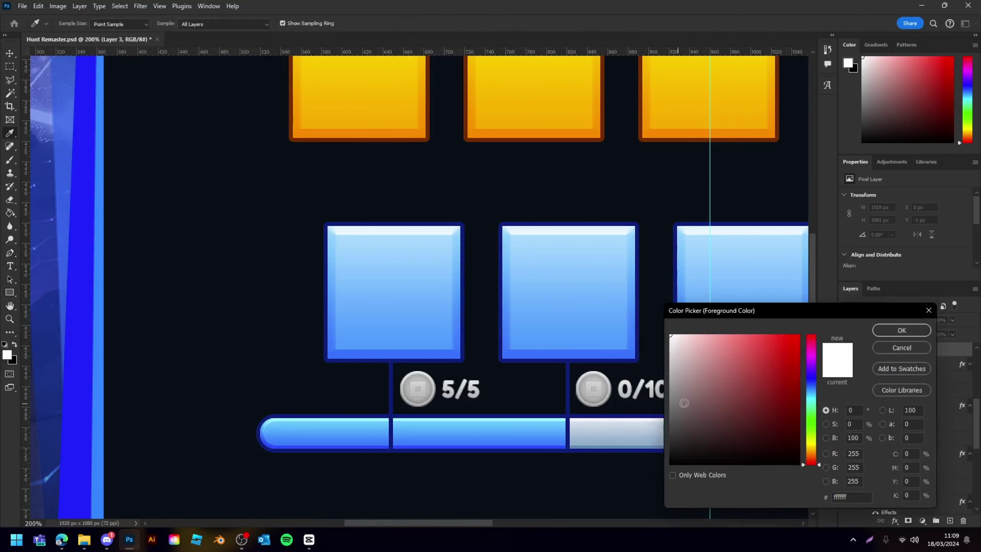
drag(818, 458, 819, 413)
drag(785, 336, 784, 309)
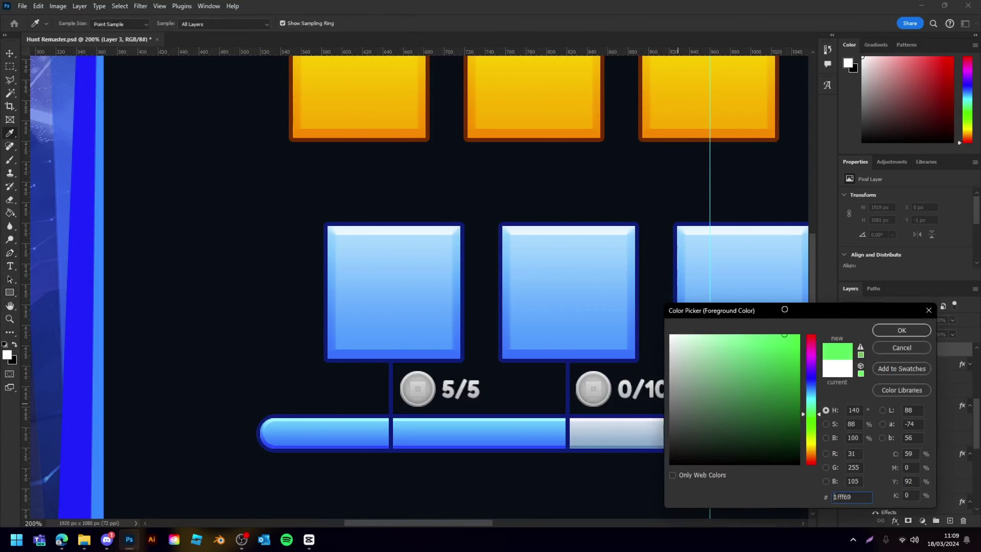
click(897, 335)
- Draw a check mark over the first blue tile with the Pen tool, using no fill and a 17.89 px green stroke
key(p)
click(114, 23)
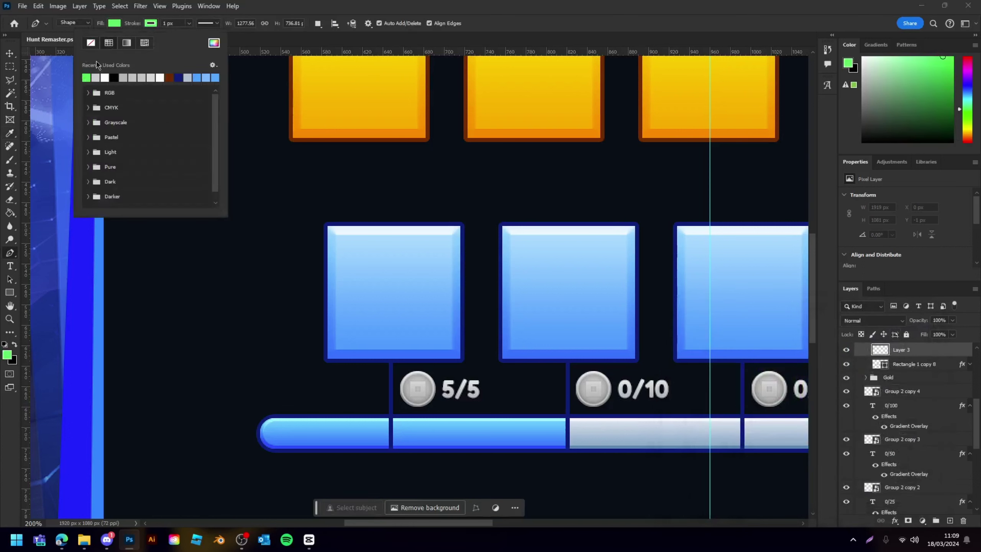
click(114, 24)
click(114, 23)
click(189, 24)
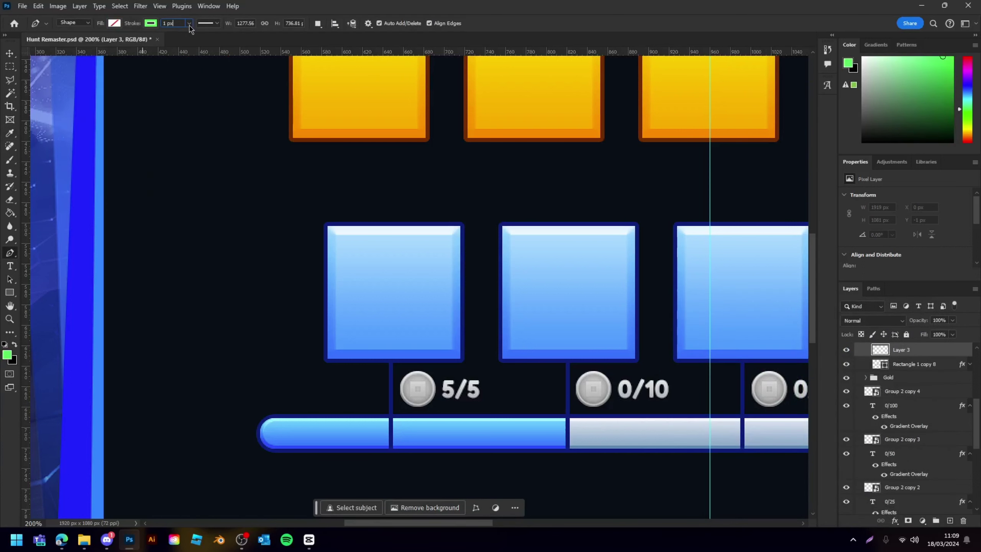
drag(189, 24, 198, 36)
click(190, 24)
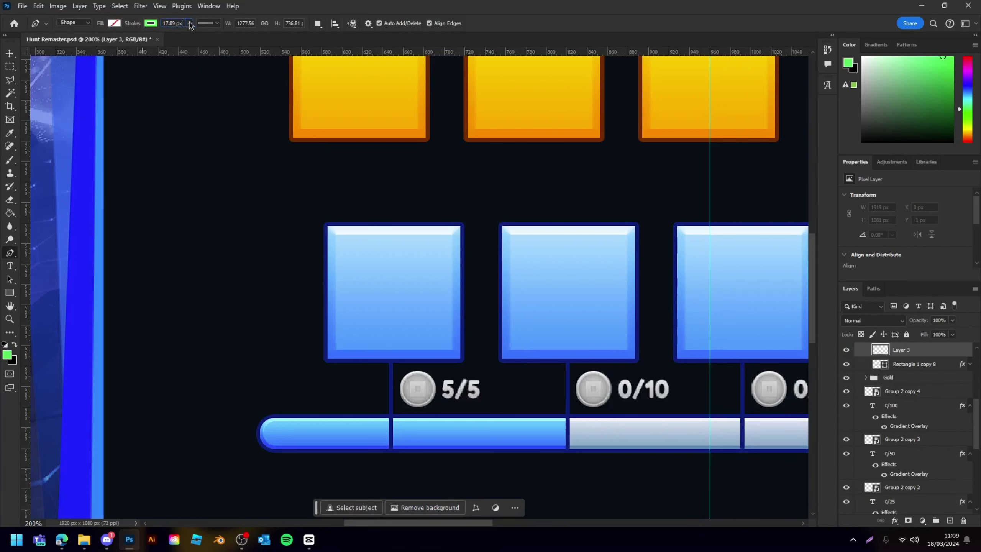
click(351, 305)
click(377, 331)
click(442, 266)
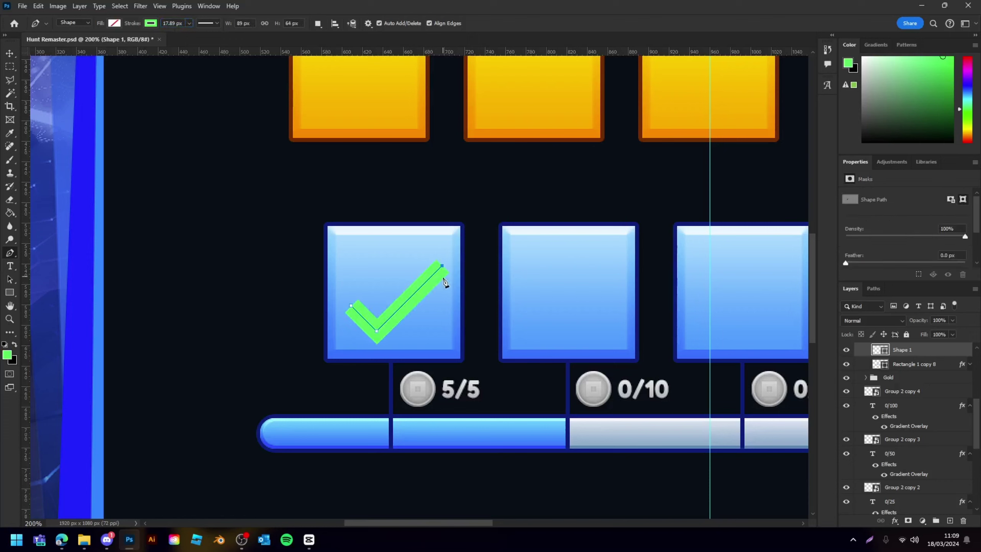
- Scale the green check mark down slightly and centre it on the first blue tile
click(9, 54)
drag(386, 324, 390, 309)
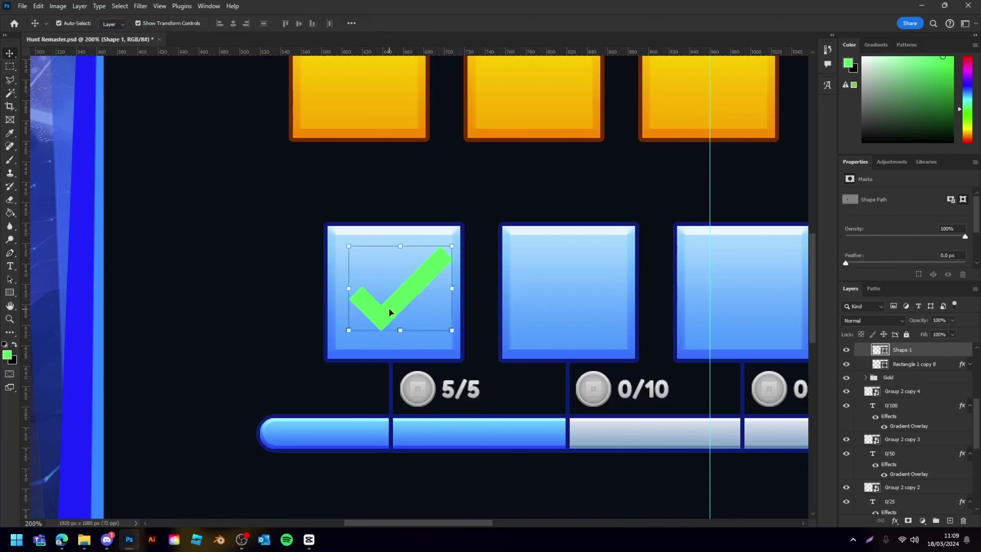
drag(453, 245, 441, 253)
key(Return)
drag(395, 298, 392, 299)
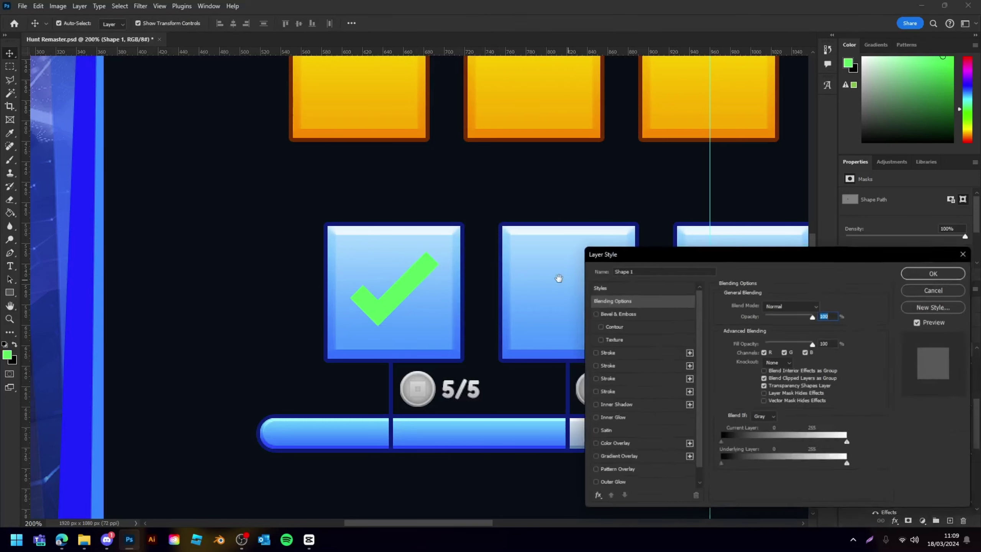
click(615, 459)
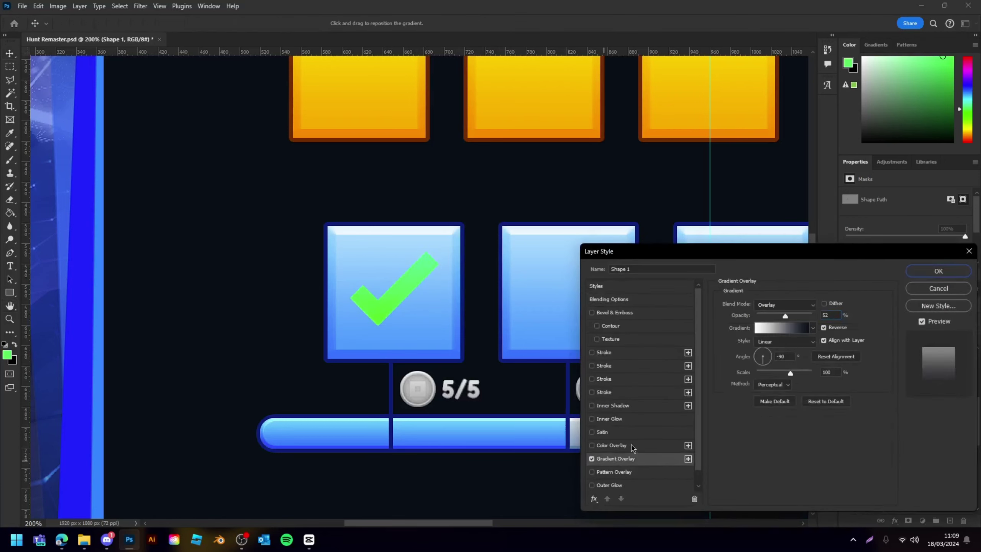
click(805, 305)
click(592, 459)
click(592, 379)
click(592, 378)
- Add a stroke effect to the check mark in the dark navy sampled from the blue tile's outline
click(604, 352)
click(748, 382)
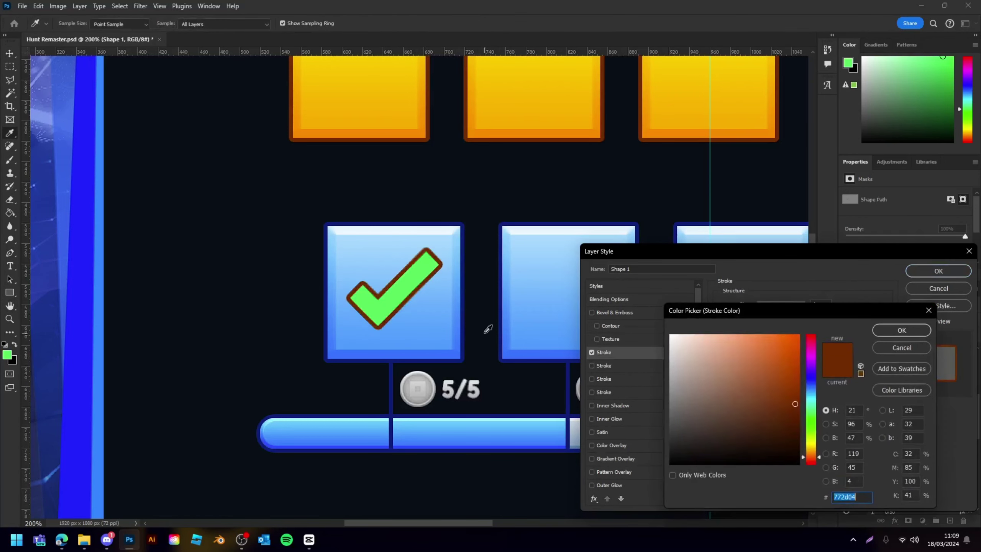
click(462, 339)
key(Return)
key(Return)
- Compare the redesigned menu with the original by toggling the visibility of Group 1
key(ctrl+0)
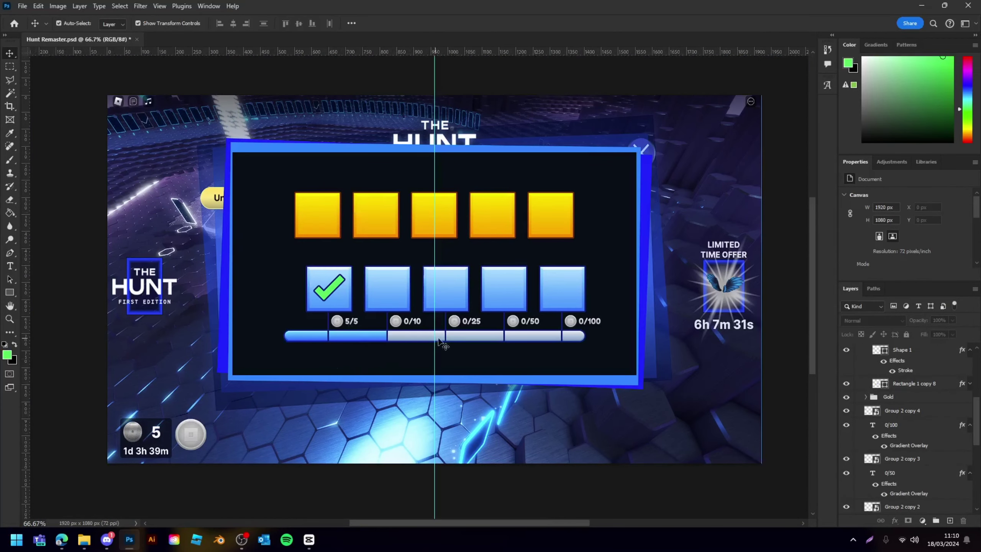
scroll(440, 342, up, 1)
scroll(888, 406, up, 5)
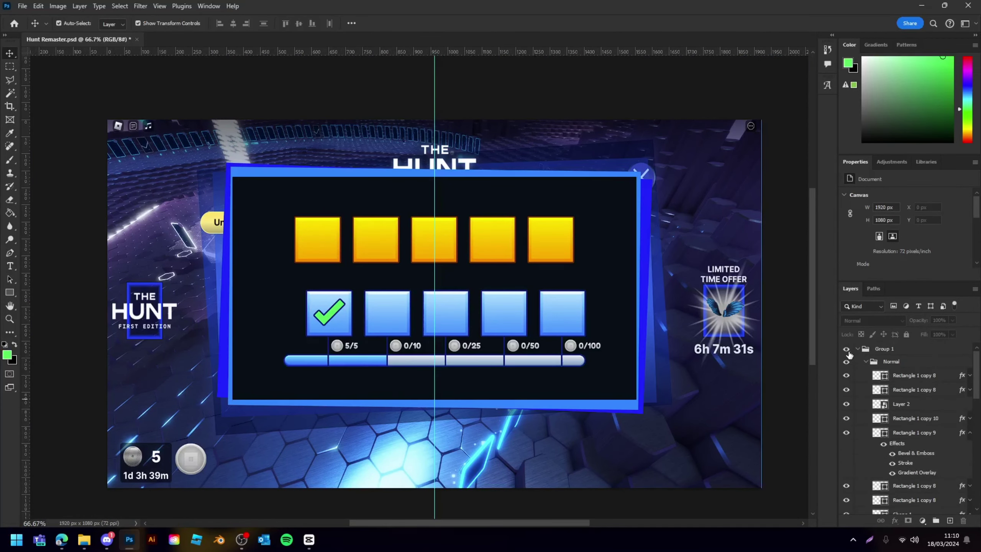
click(846, 349)
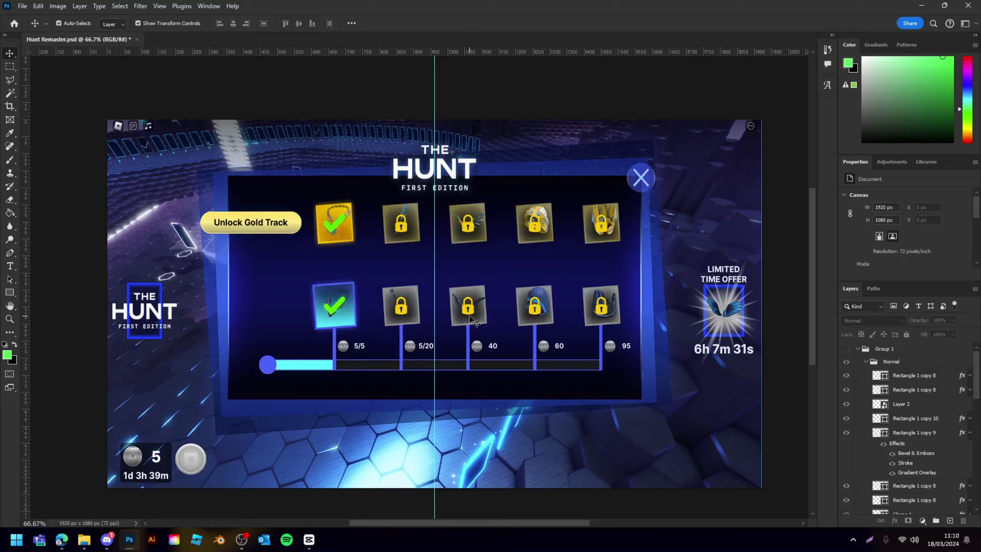
key(ctrl+1)
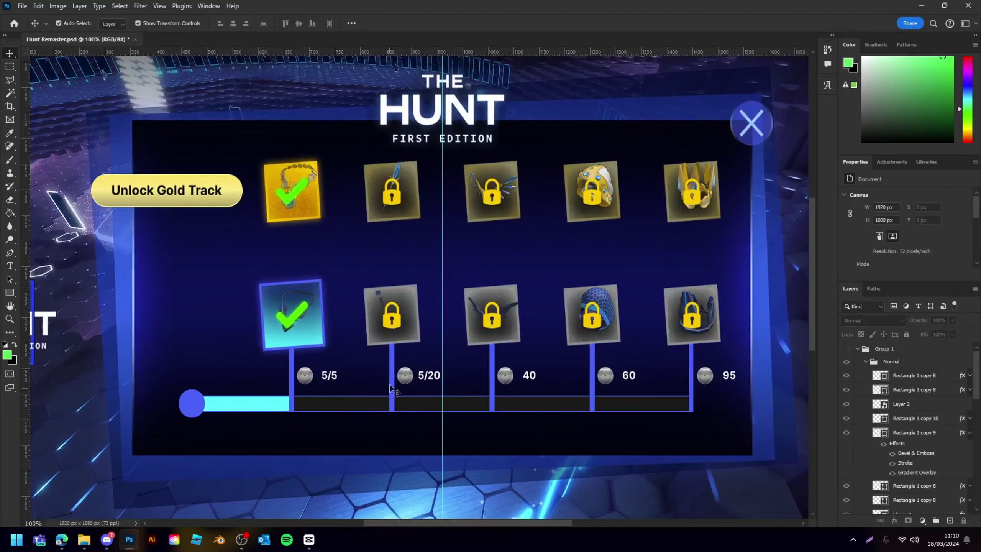
click(845, 350)
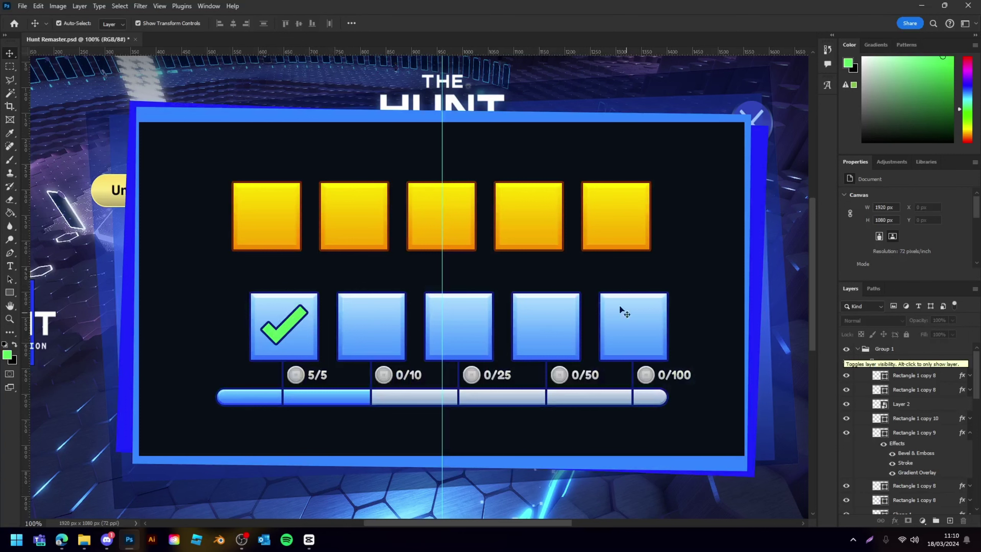
click(847, 350)
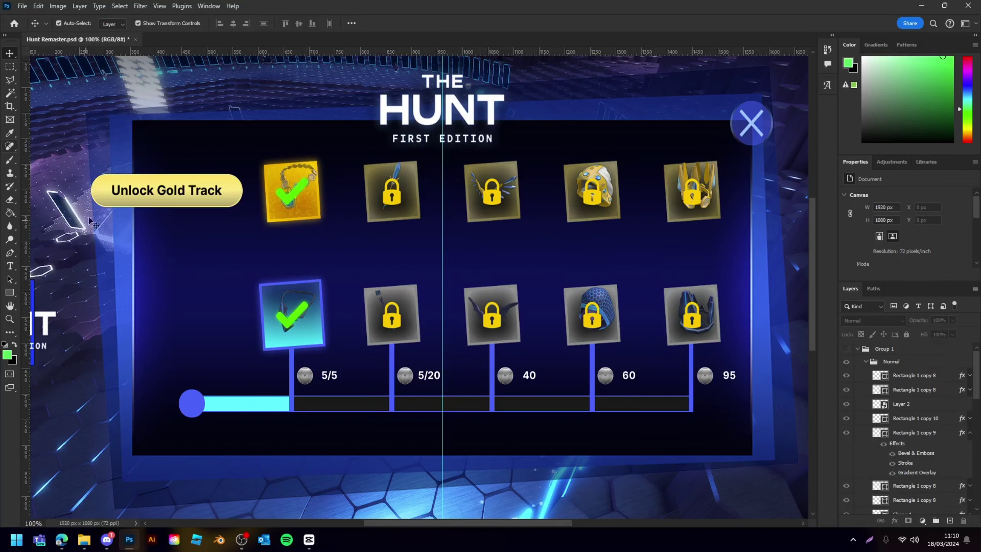
click(847, 349)
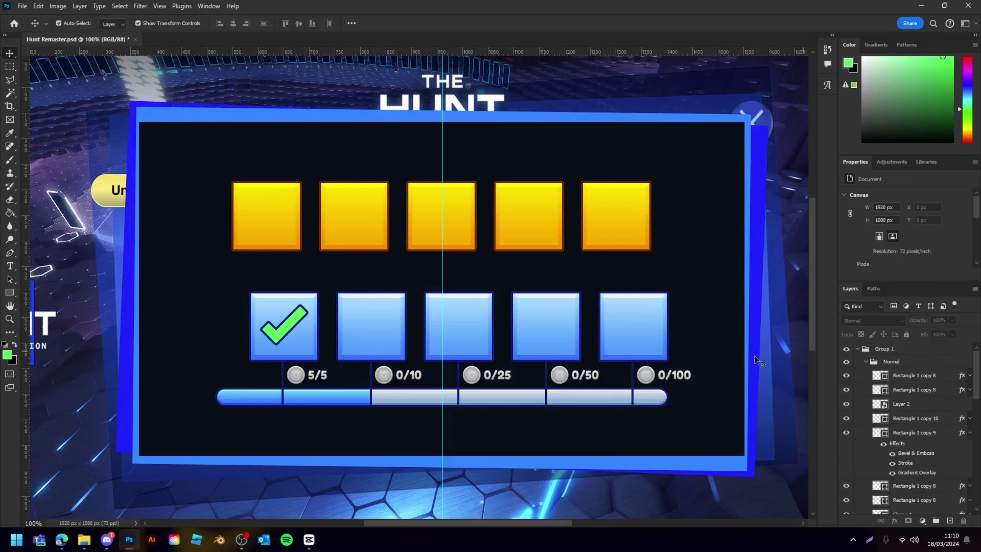
- Duplicate the first gold tile near the panel's left edge and reshape it into a wide button about 194 by 71 px
scroll(317, 328, left, 4)
ctrl+click(317, 205)
scroll(307, 194, left, 2)
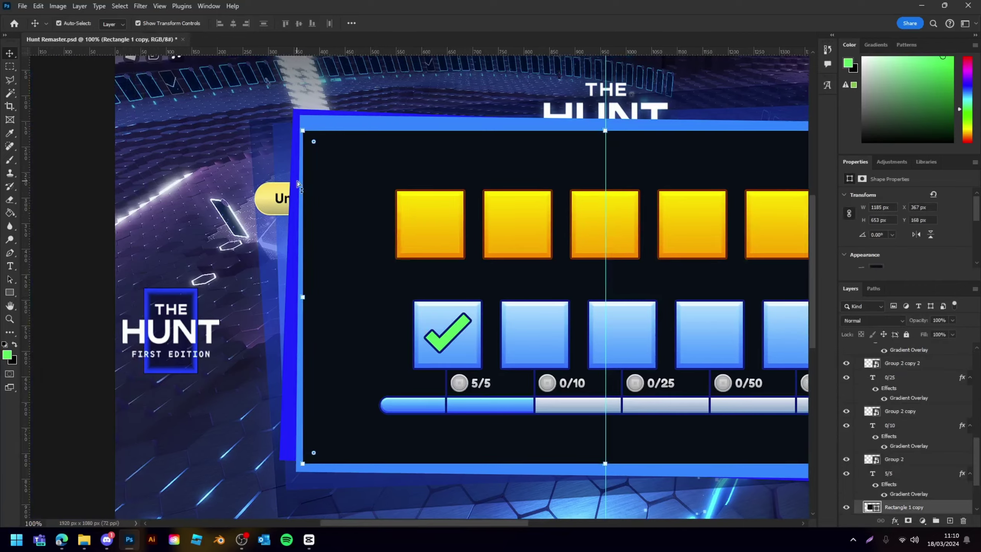
scroll(308, 197, up, 2)
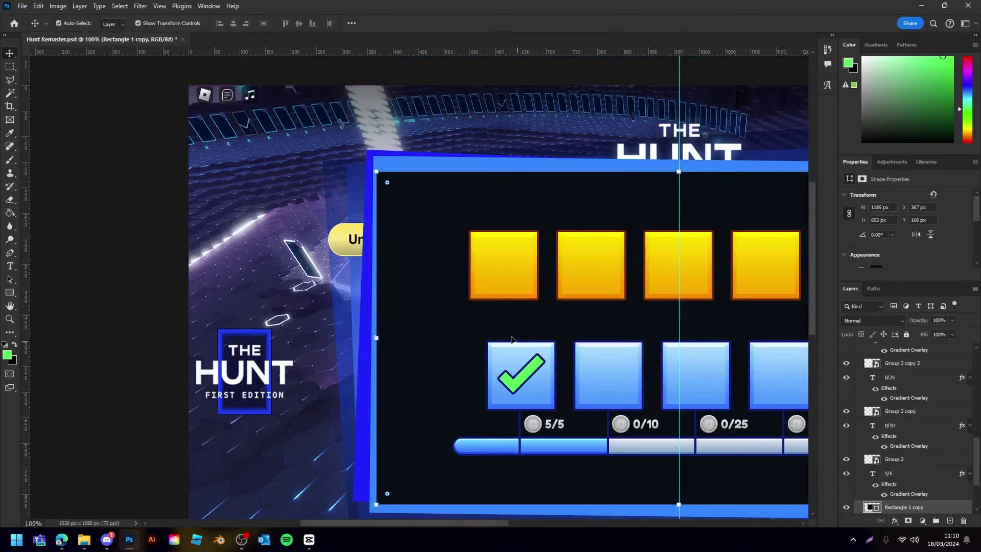
click(495, 261)
alt+drag(513, 265, 295, 332)
shift+drag(353, 366, 392, 336)
drag(326, 324, 349, 310)
key(Return)
- Move the wide gold button to about X 326 px, Y 406 px so it overlaps the panel's left edge
click(135, 262)
key(ctrl+plus)
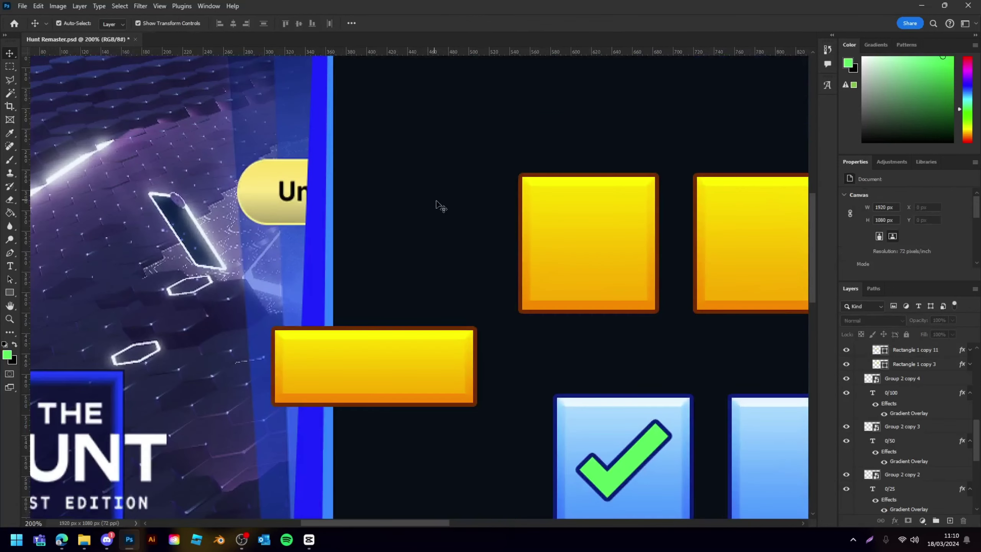
scroll(438, 206, down, 3)
drag(383, 347, 403, 296)
scroll(413, 329, down, 3)
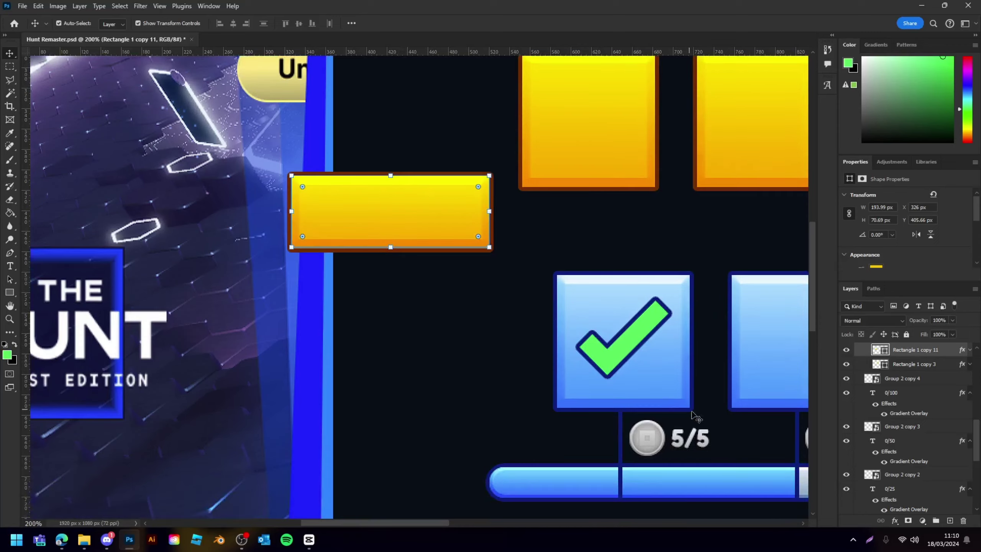
- Paste a copy of the 5/5 label above the wide gold button and centre it on the button
click(701, 442)
scroll(288, 258, up, 2)
scroll(285, 253, down, 3)
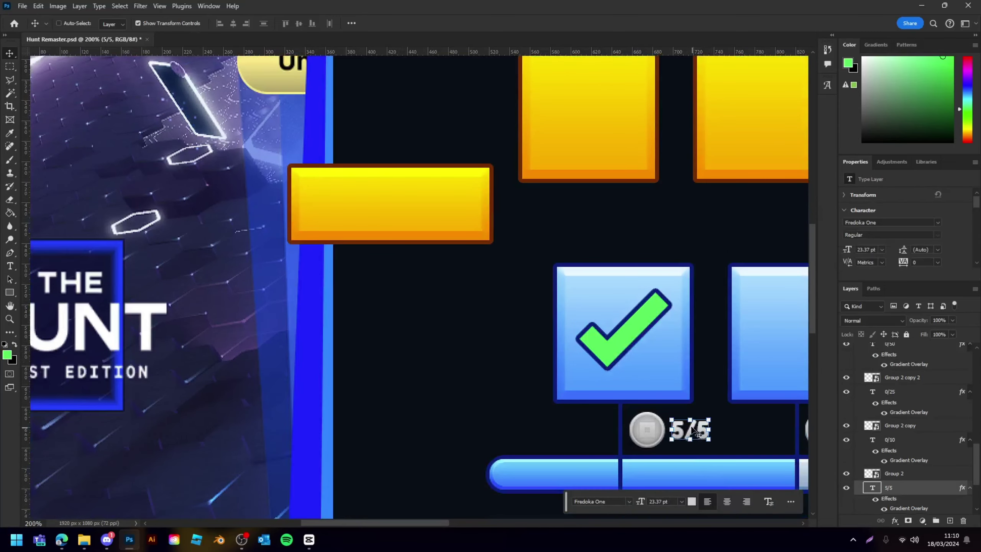
scroll(689, 427, up, 1)
drag(329, 223, 433, 231)
key(ctrl+v)
drag(419, 288, 390, 213)
scroll(969, 281, down, 7)
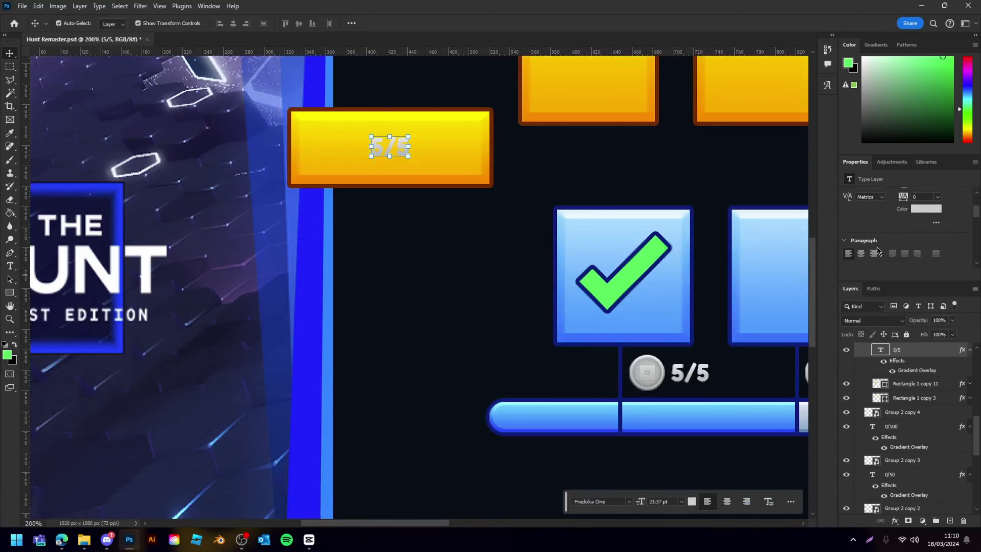
- Centre-align the 5/5 label's text and enlarge it to about 44 pt in the middle of the wide gold button
click(862, 254)
scroll(402, 207, up, 2)
mouse_move(389, 195)
mouse_down()
mouse_move(423, 196)
mouse_move(406, 197)
mouse_up()
key(Return)
- Replace the label's text with "Unlock Gold Track" and colour it white (ffffff)
double_click(409, 193)
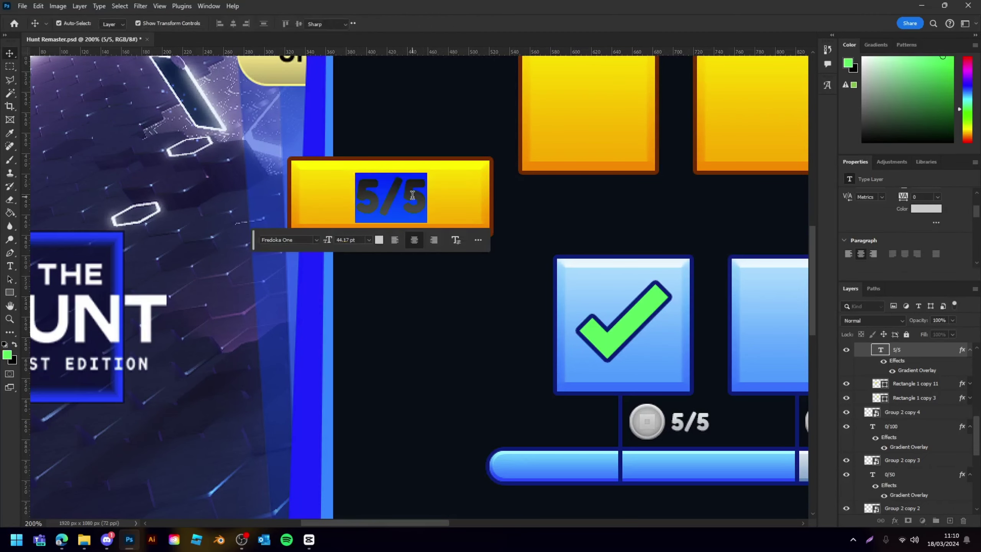
text(Unlock )
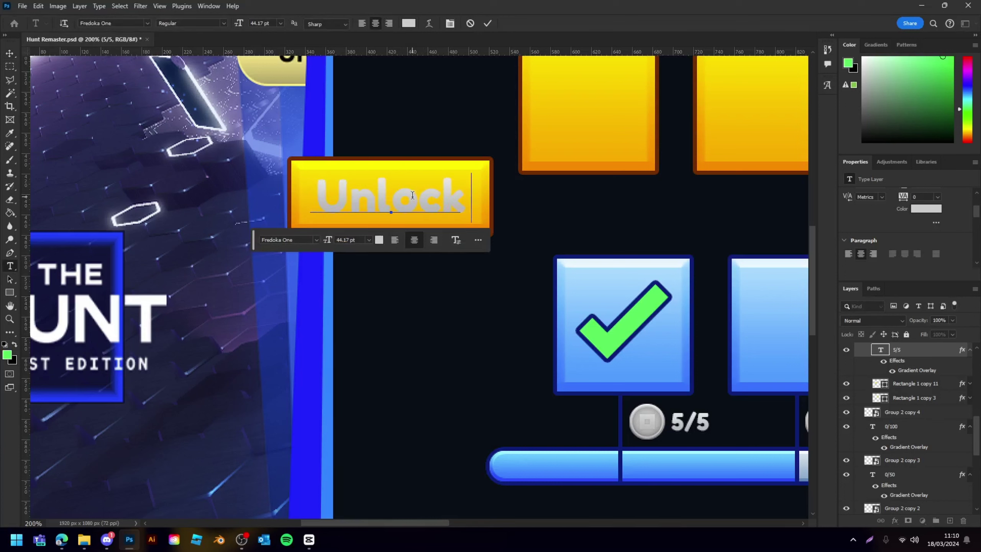
text(Gold Track)
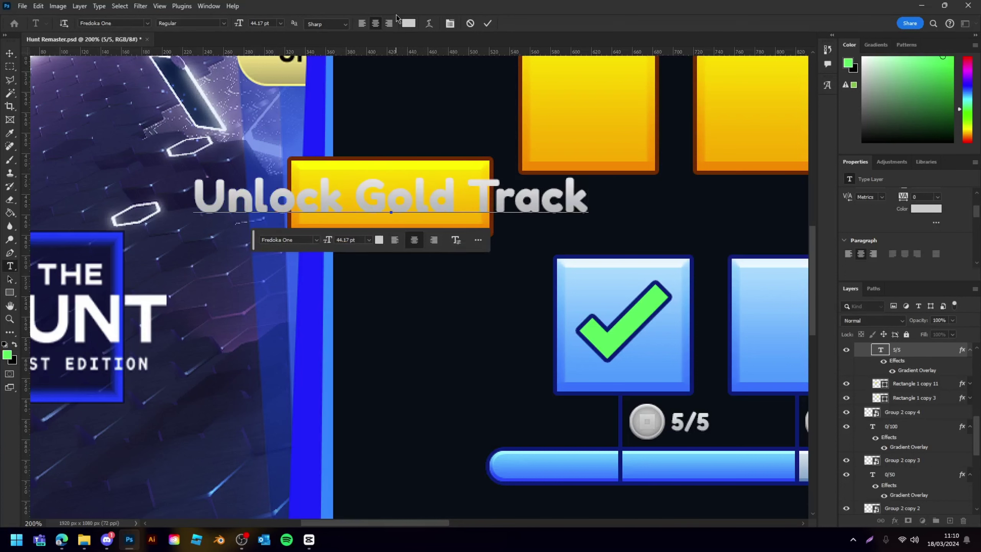
click(408, 23)
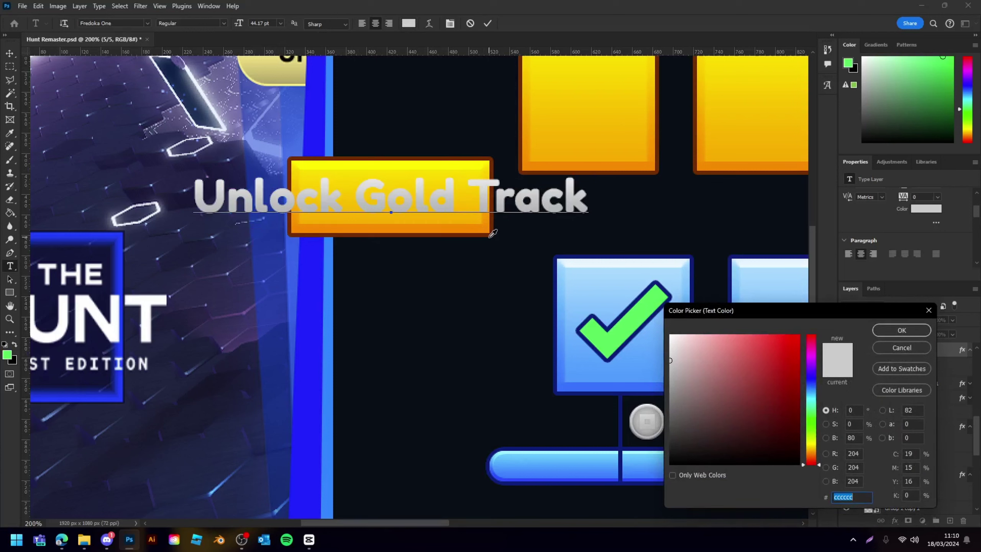
text(ffffff)
click(902, 330)
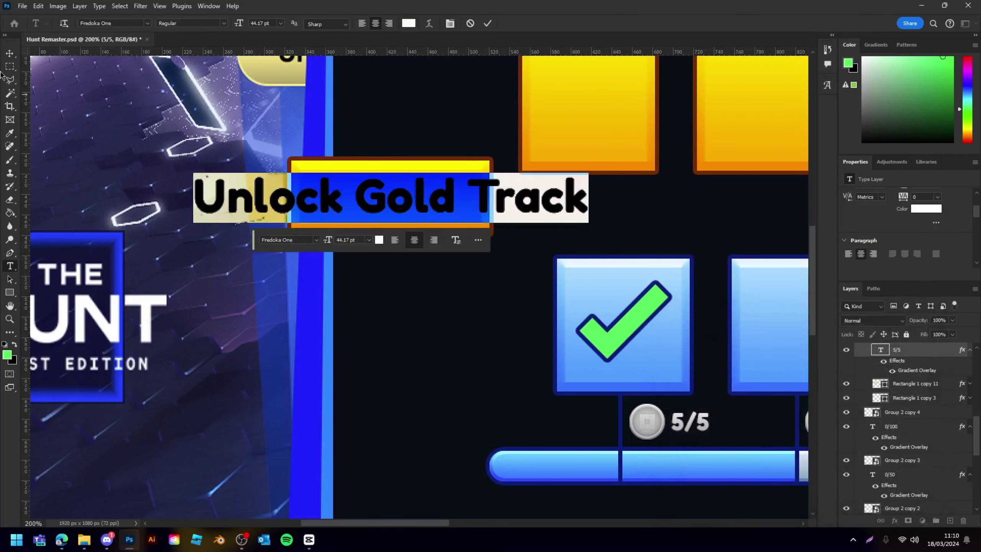
- Scale the Unlock Gold Track text to about 41% so it fits inside the wide gold button
click(9, 55)
drag(588, 198, 472, 195)
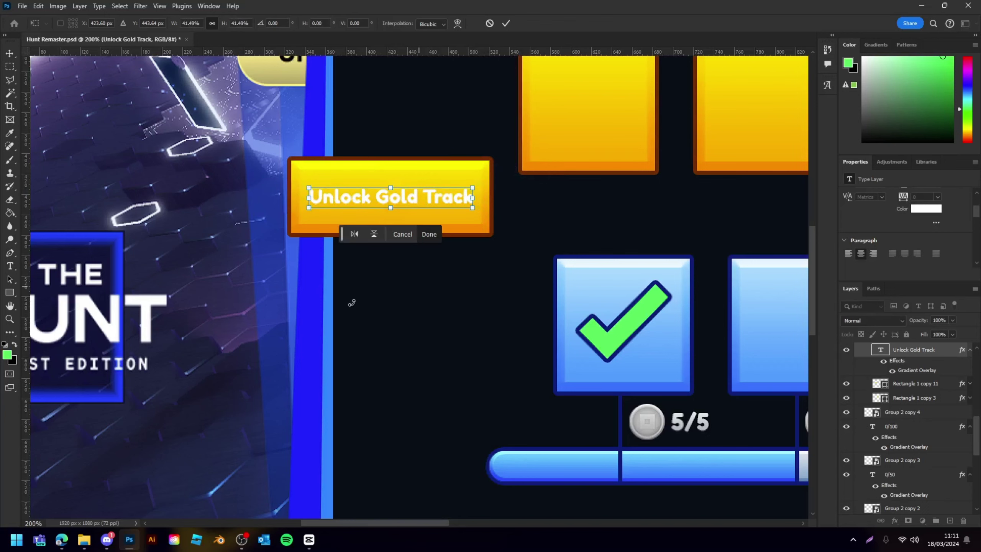
key(Return)
key(v)
click(260, 303)
key(ctrl+minus)
key(ctrl+minus)
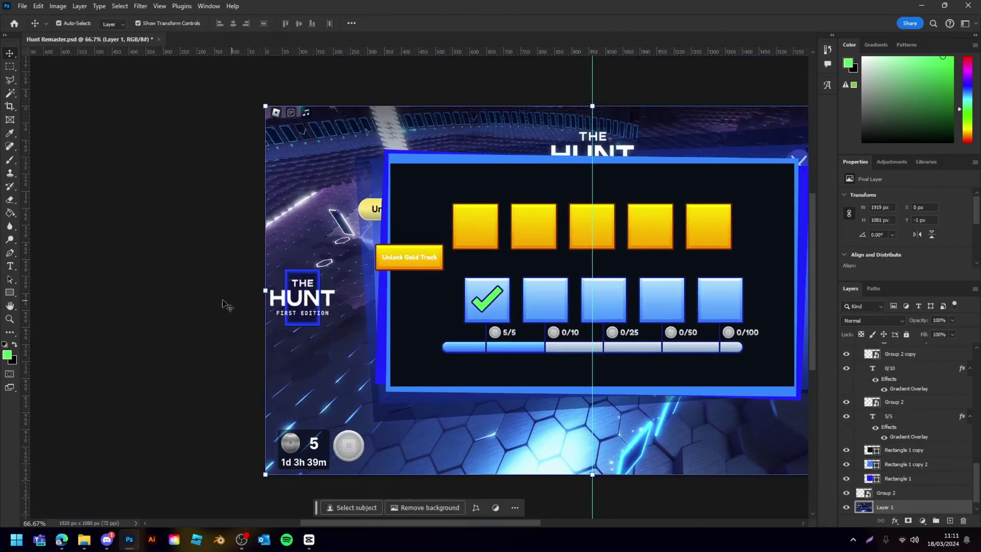
- Shorten the button text to "Unlock Track" and enlarge it to about 145 px wide
click(223, 300)
key(ctrl+plus)
key(ctrl+plus)
key(ctrl+plus)
double_click(434, 339)
drag(359, 335, 488, 333)
key(BackSpace)
click(10, 54)
key(ctrl+t)
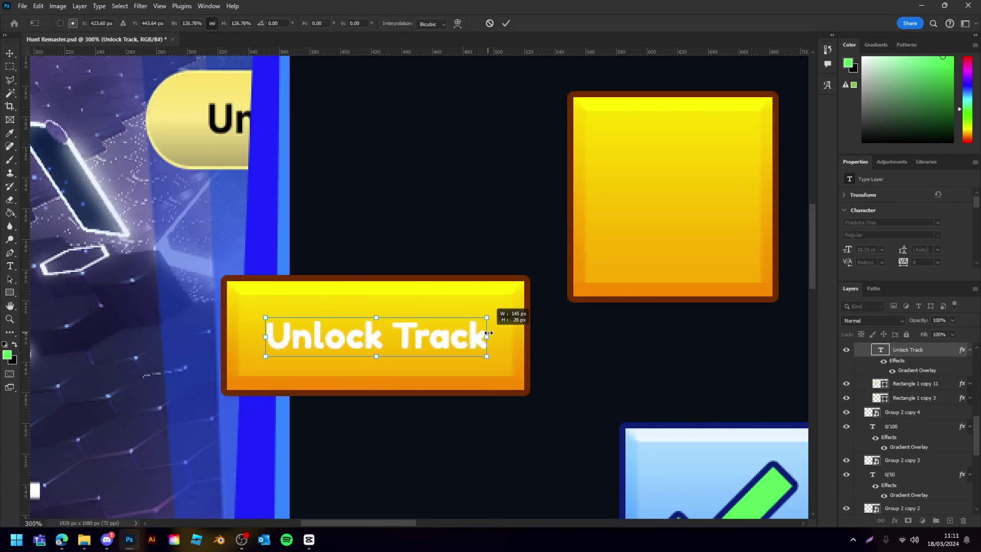
key(Return)
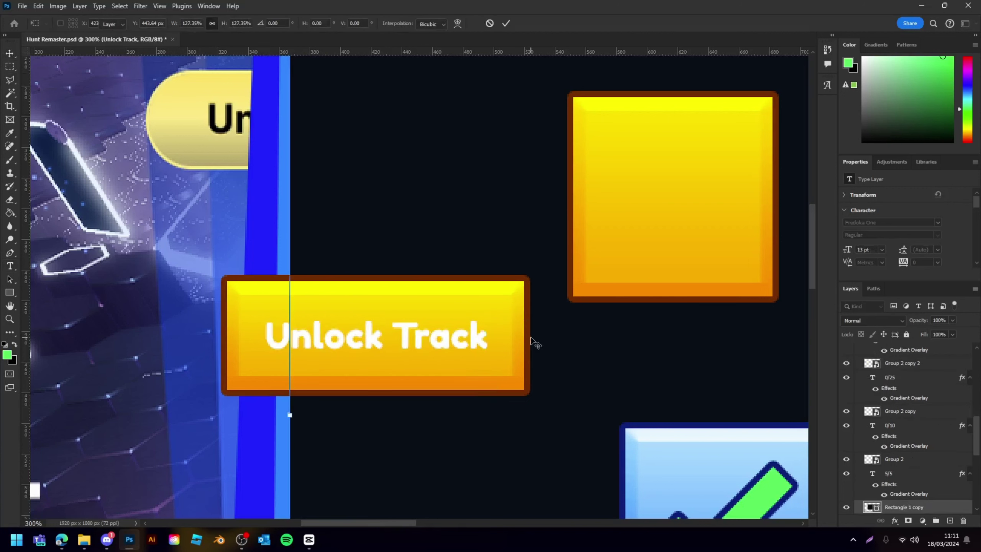
- Move the gold button's Stroke effect onto the Unlock Track text as a copy, giving it the same brown outline
click(503, 328)
click(441, 329)
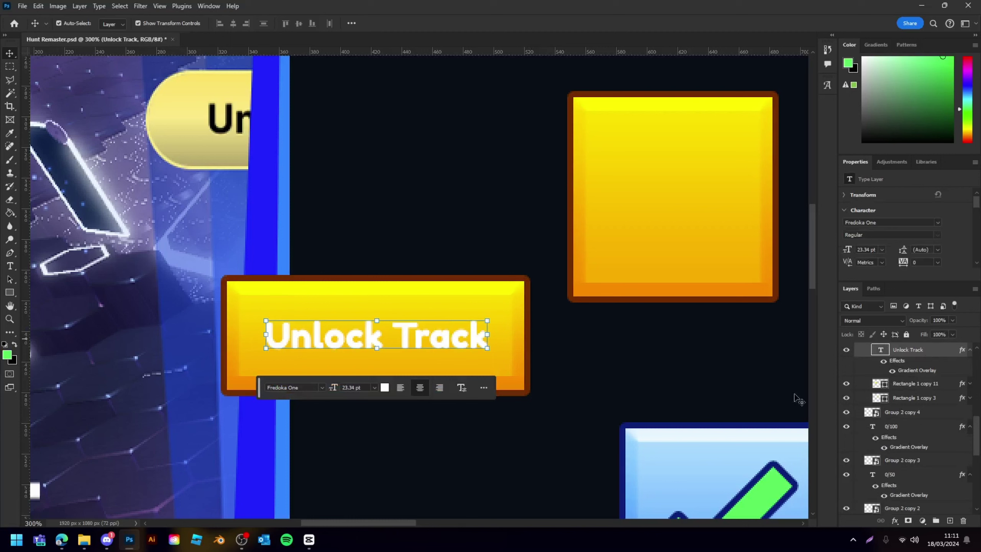
click(520, 314)
click(970, 383)
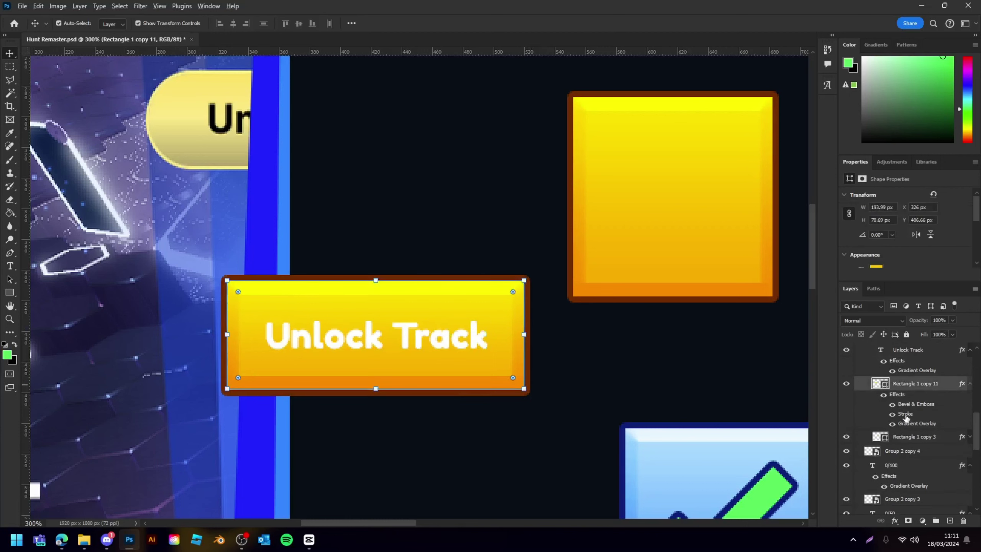
drag(906, 416, 913, 355)
click(483, 413)
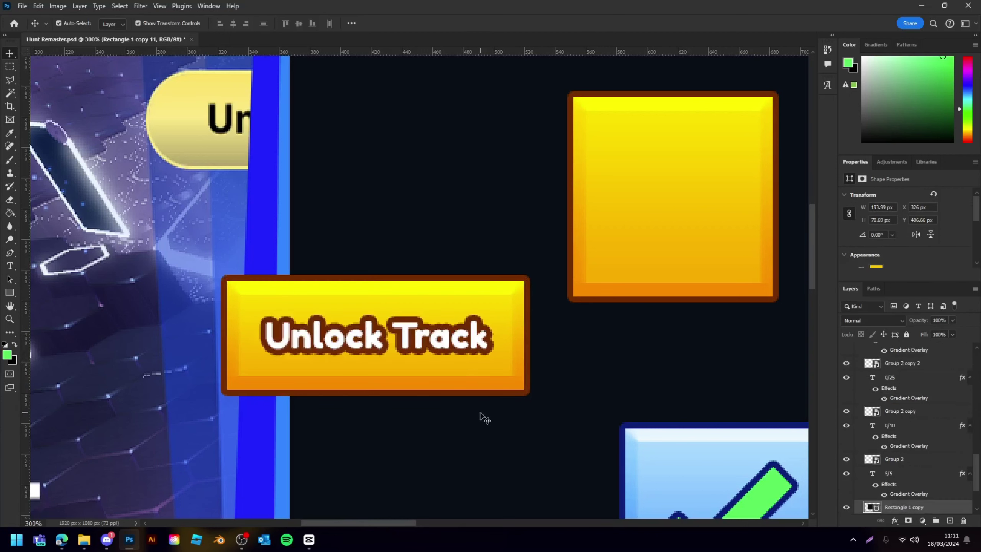
- Group the wide gold button with its Unlock Track text and set Auto-Select to Layer
click(497, 366)
shift+click(481, 338)
key(ctrl+g)
click(122, 24)
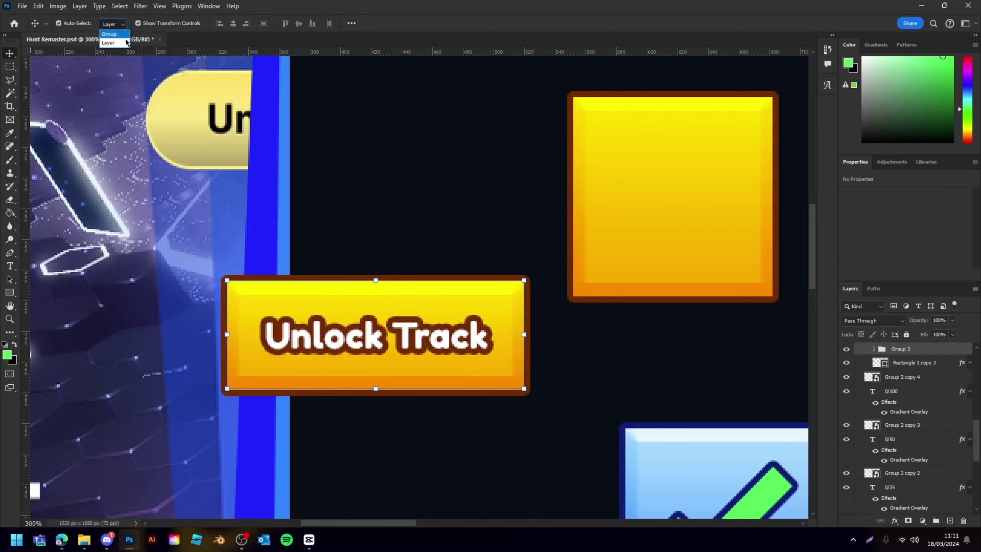
click(126, 42)
scroll(408, 147, down, 5)
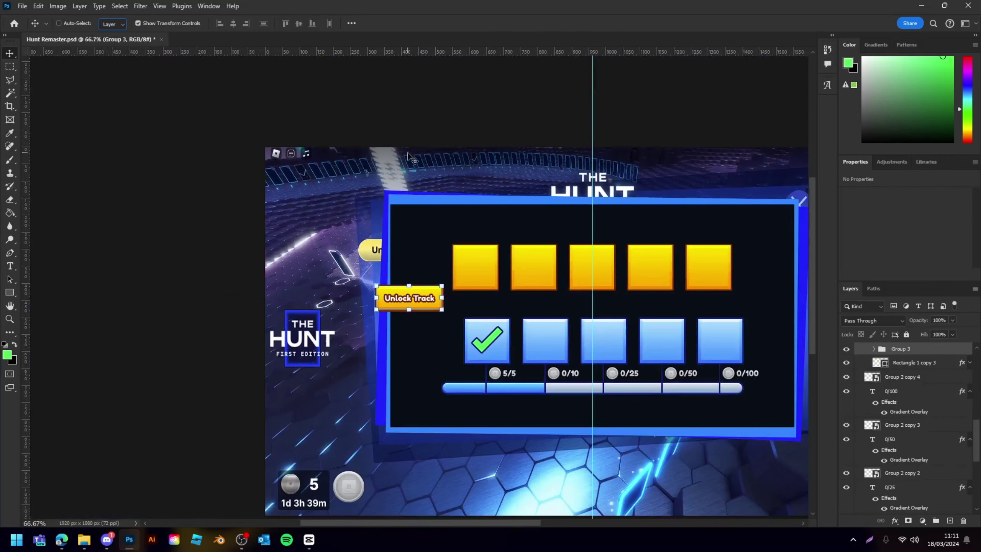
ctrl+click(173, 214)
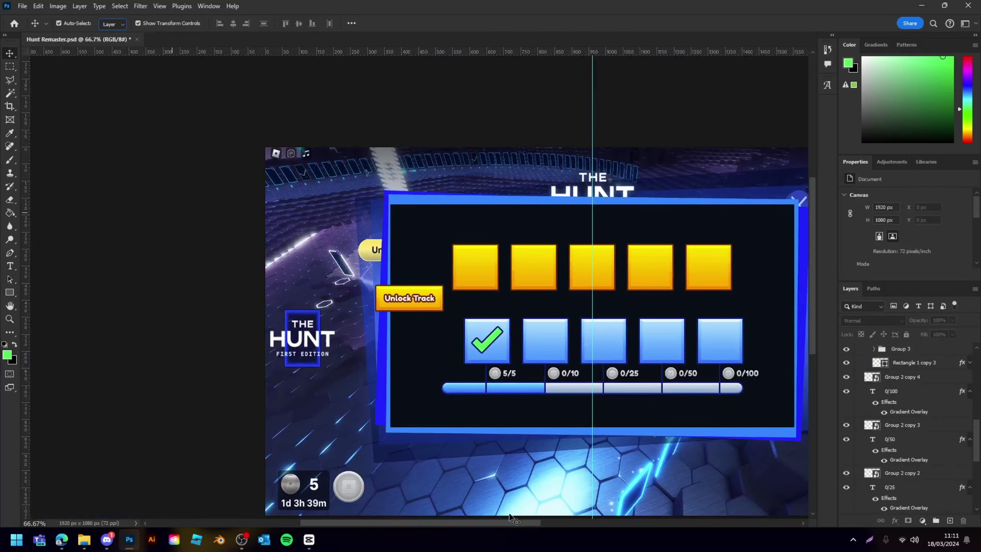
- Round the corners of the wide gold button slightly
mouse_move(510, 523)
mouse_down()
mouse_move(564, 523)
mouse_move(398, 545)
mouse_move(526, 522)
mouse_move(500, 523)
mouse_up()
key(ctrl+plus)
key(ctrl+plus)
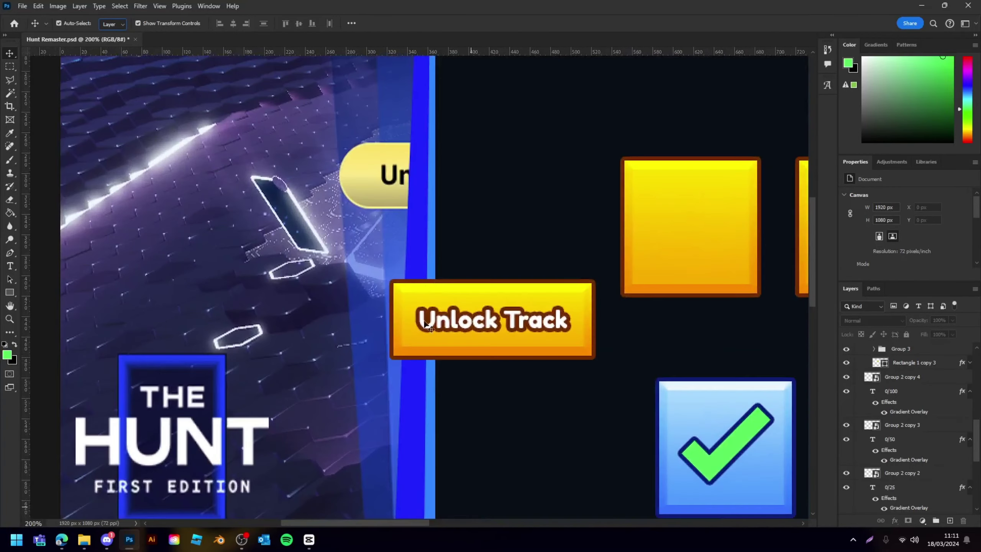
click(425, 325)
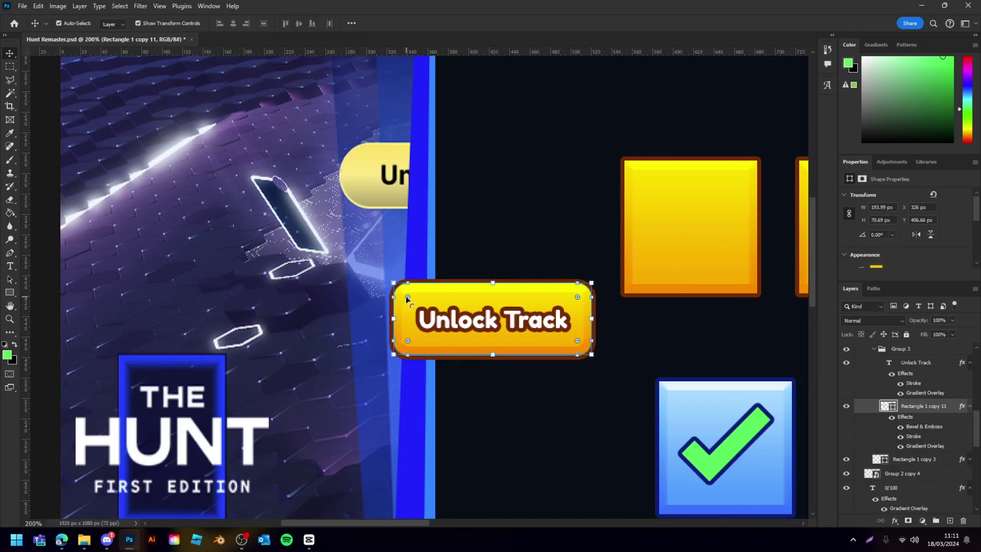
drag(405, 294, 402, 291)
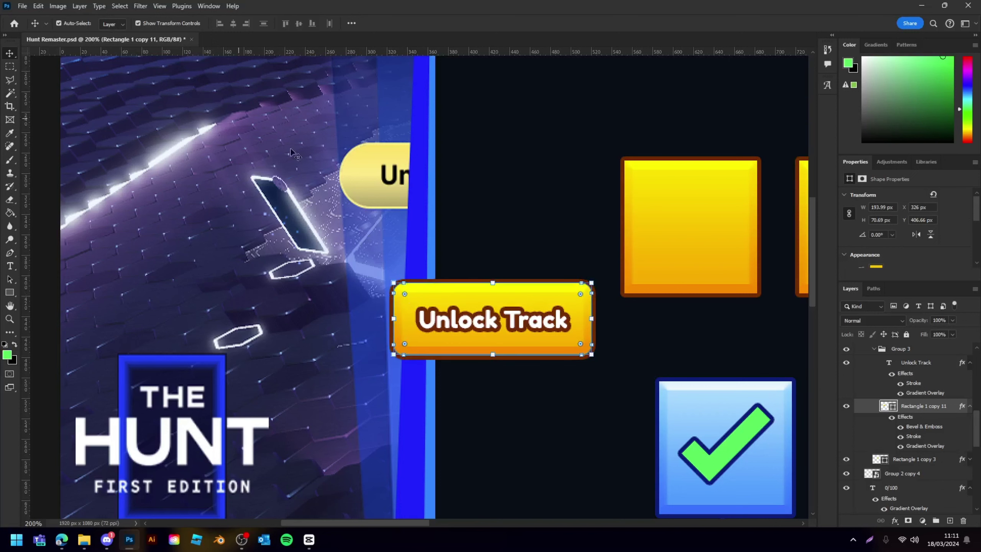
- Move the gold button together with its text to about X 345 px, Y 317 px, level with the gold tile row
shift+click(530, 325)
scroll(527, 325, up, 3)
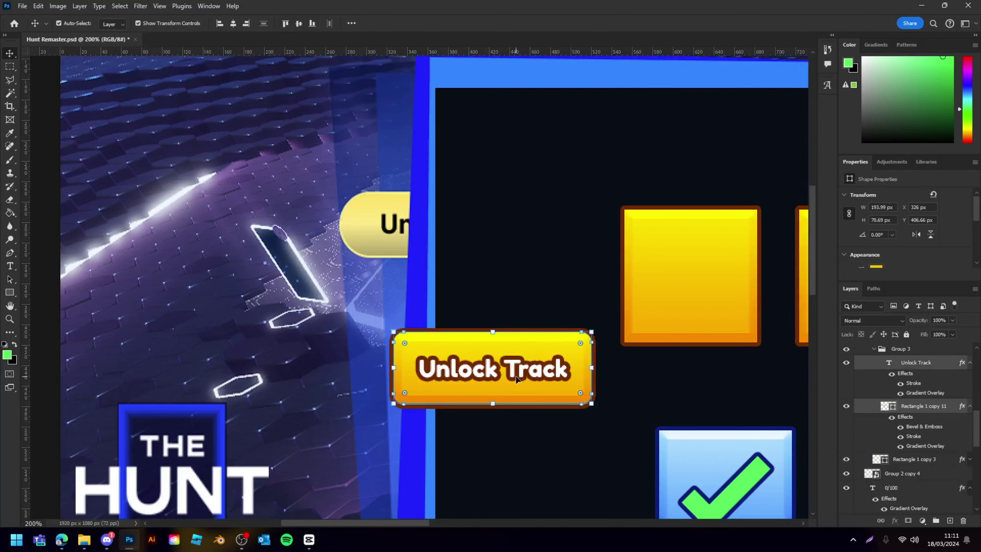
drag(527, 373, 568, 126)
scroll(572, 139, up, 1)
scroll(582, 164, up, 2)
scroll(541, 193, right, 3)
drag(423, 187, 455, 163)
key(ctrl+minus)
key(ctrl+minus)
click(387, 251)
shift+click(383, 249)
drag(385, 249, 367, 311)
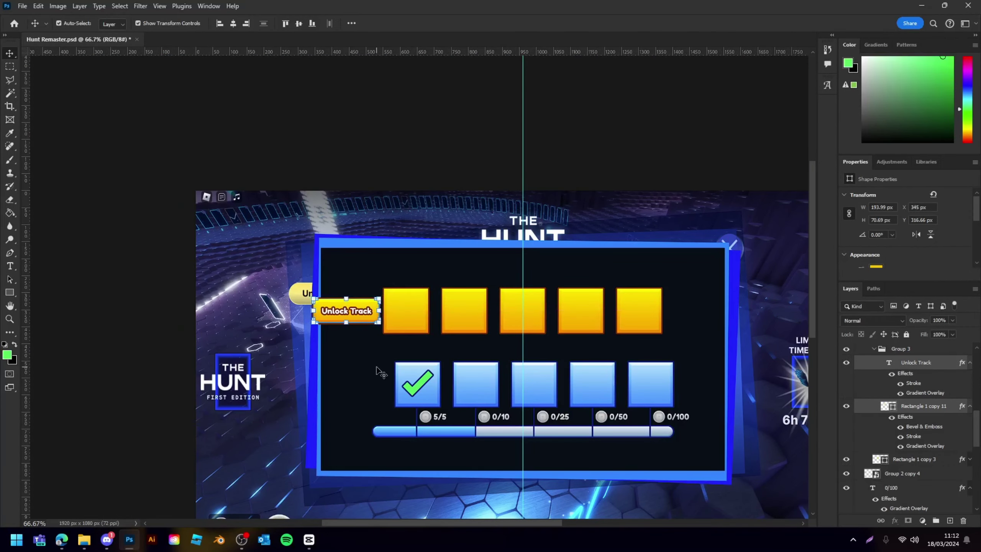
- Shift all five gold tiles together so they line up vertically with the blue tiles below
click(406, 312)
shift+click(464, 311)
shift+click(539, 311)
shift+click(581, 311)
shift+click(639, 311)
drag(639, 311, 651, 311)
- Check the redesigned menu against the plain sky background by toggling the visibility of Layer 1
click(91, 255)
scroll(91, 255, down, 3)
scroll(858, 476, down, 8)
click(846, 493)
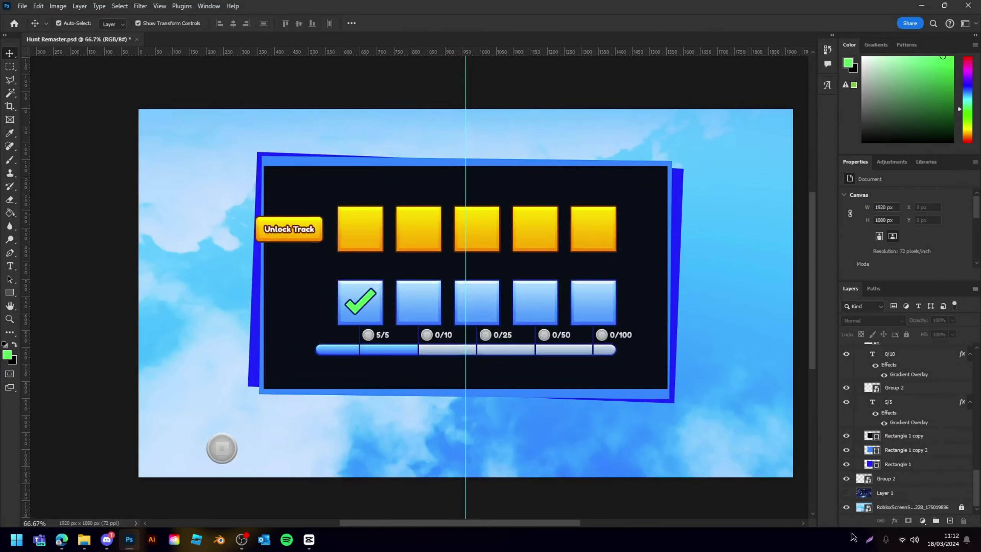
click(847, 493)
click(767, 476)
scroll(693, 519, right, 10)
drag(600, 523, 367, 523)
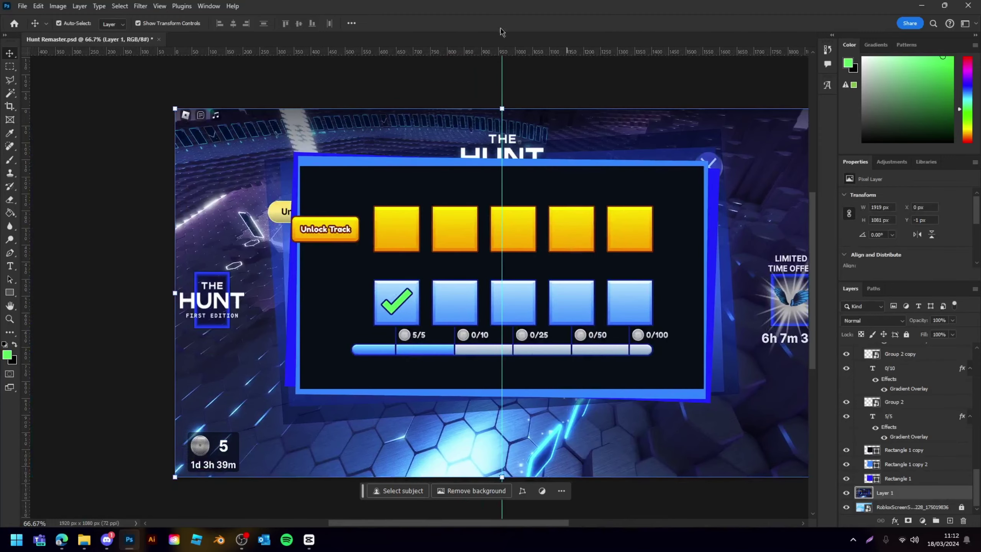
- Place The_Hunt_Logo at the top of Group 1 and scale it to about 319 by 161 px, centred over the panel's upper edge
scroll(629, 296, up, 2)
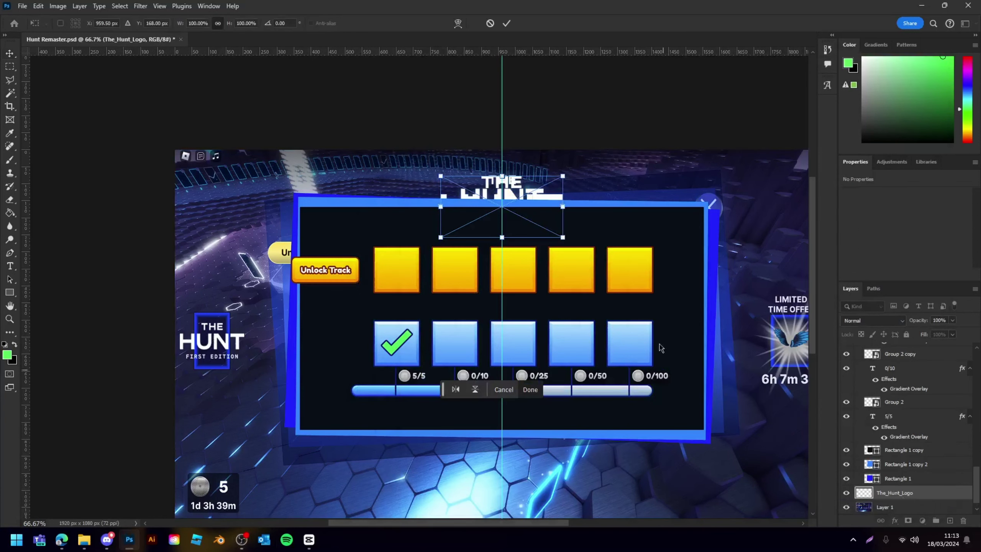
drag(888, 496, 865, 351)
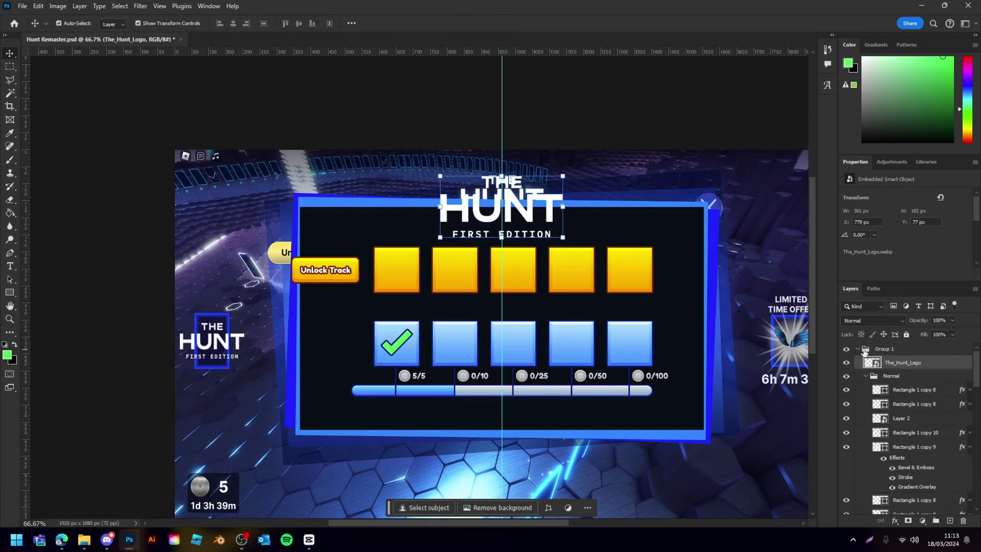
drag(501, 239, 515, 199)
key(Return)
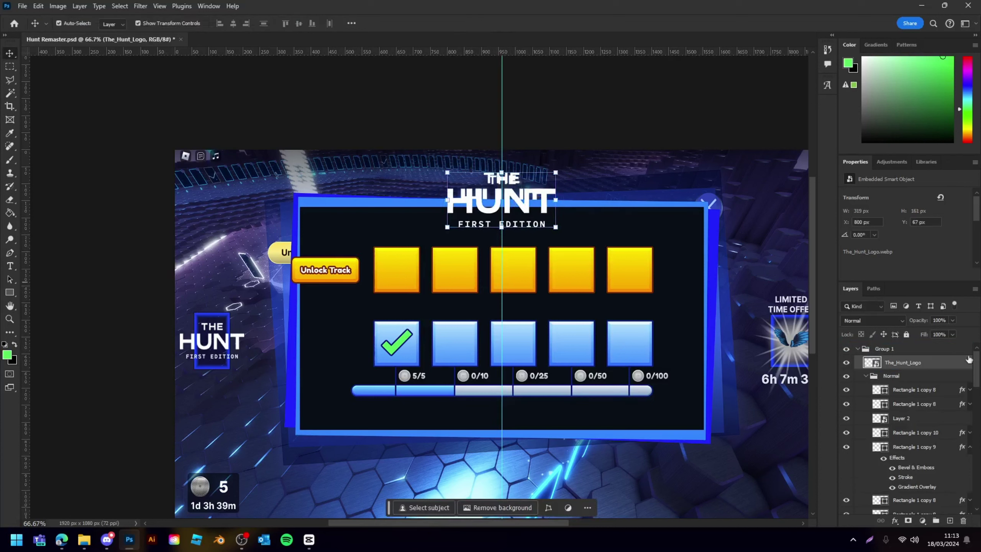
- Add a black Multiply drop shadow to The_Hunt_Logo with about 48% opacity and a size of 16 px
right_click(507, 285)
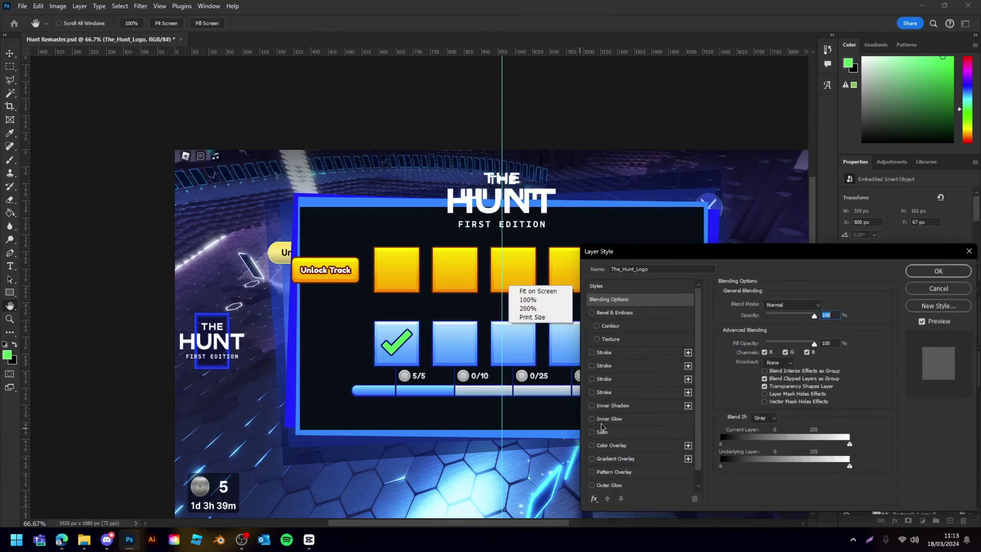
click(621, 401)
scroll(603, 479, down, 1)
click(603, 485)
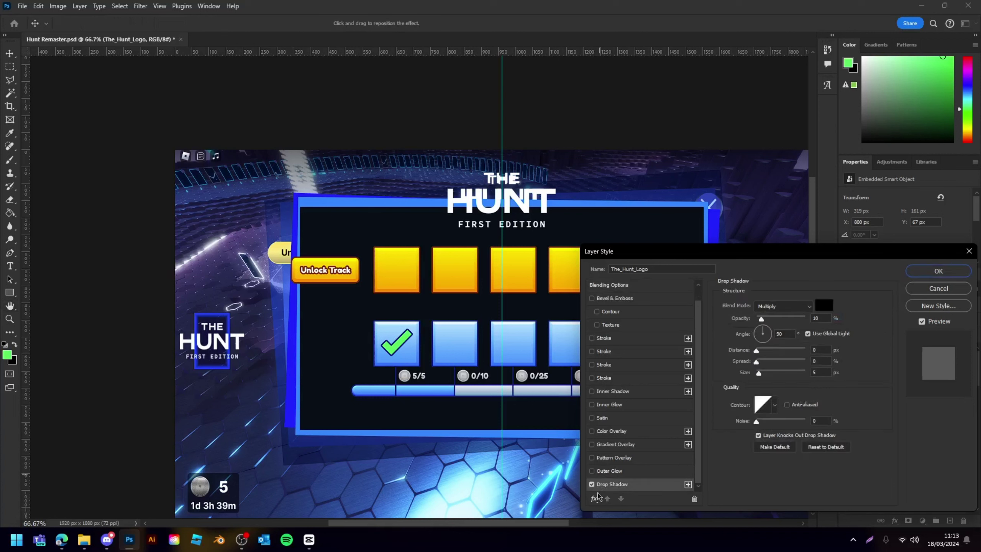
click(591, 485)
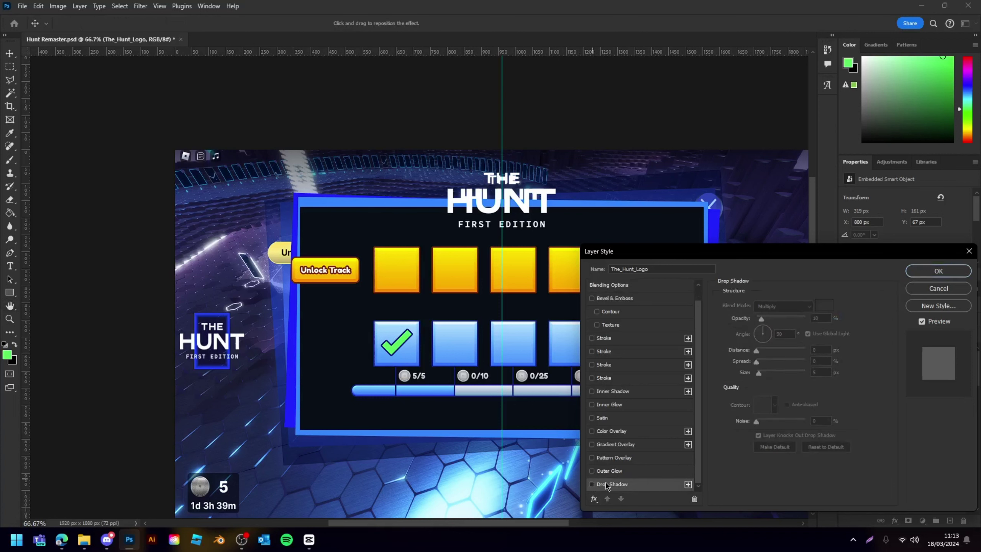
click(607, 486)
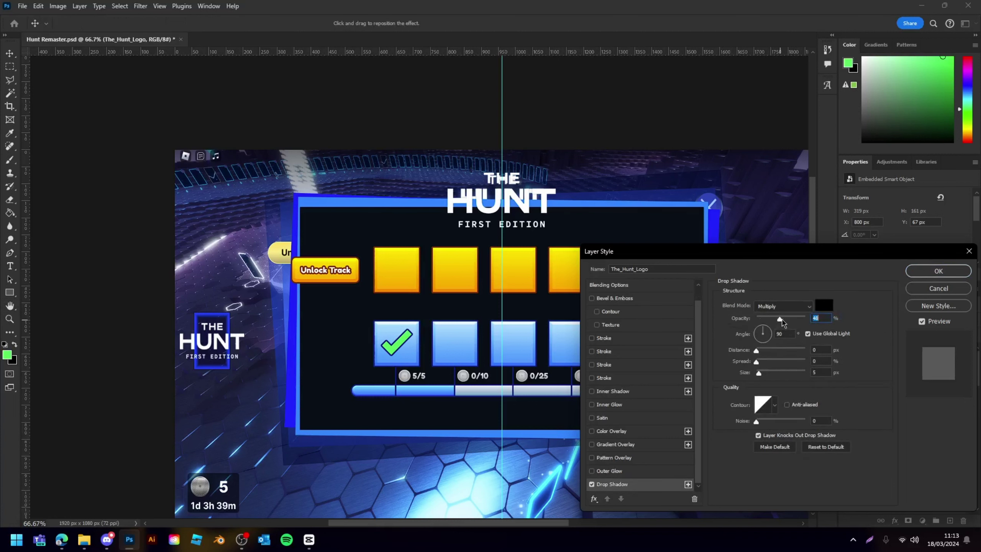
drag(758, 372, 764, 371)
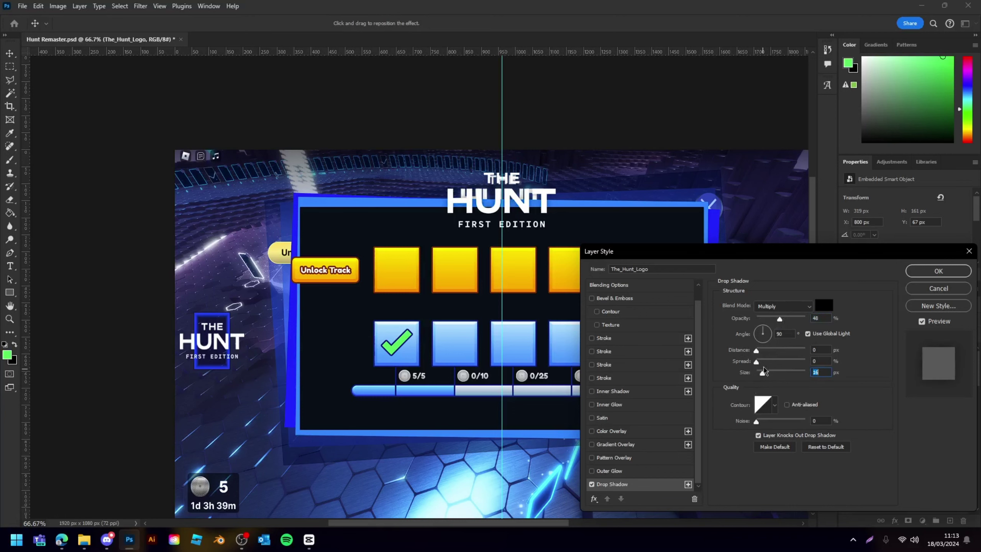
click(939, 271)
- Hide Layer 1 so the redesigned menu sits on the sky background
scroll(704, 361, down, 3)
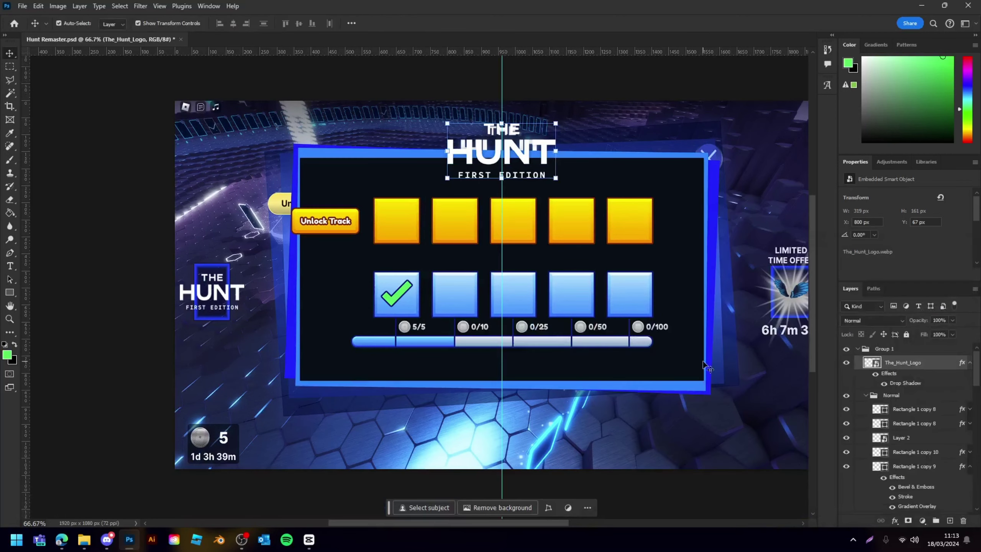
click(847, 507)
click(716, 475)
scroll(718, 462, up, 2)
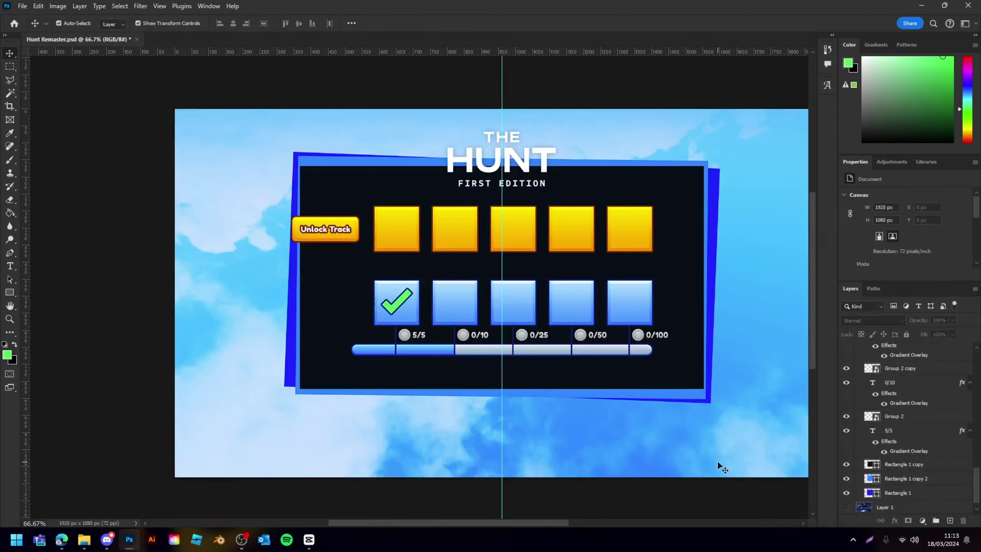
key(ctrl+minus)
key(ctrl+plus)
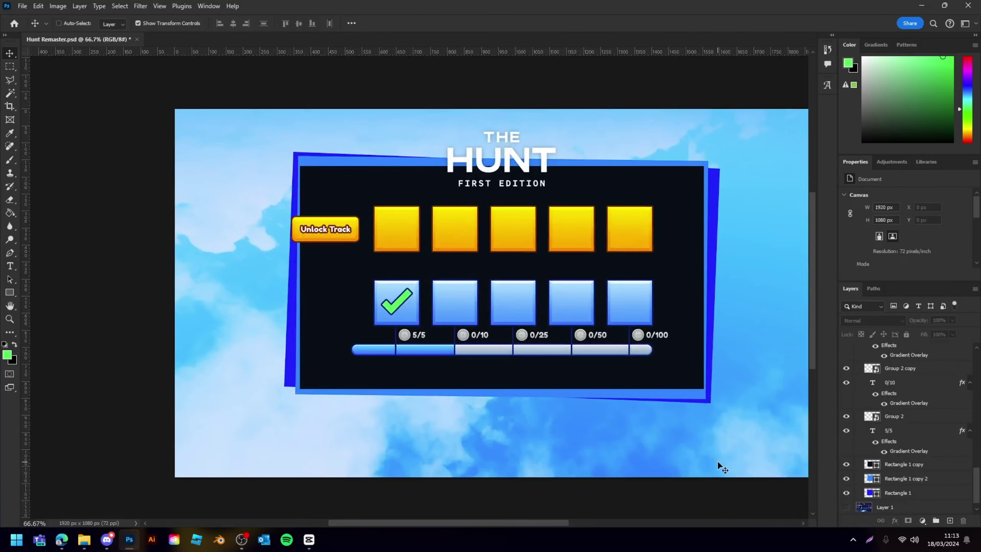
scroll(718, 461, right, 2)
- Set the opacity of The_Hunt_Logo's drop shadow to about 23%
ctrl+click(484, 167)
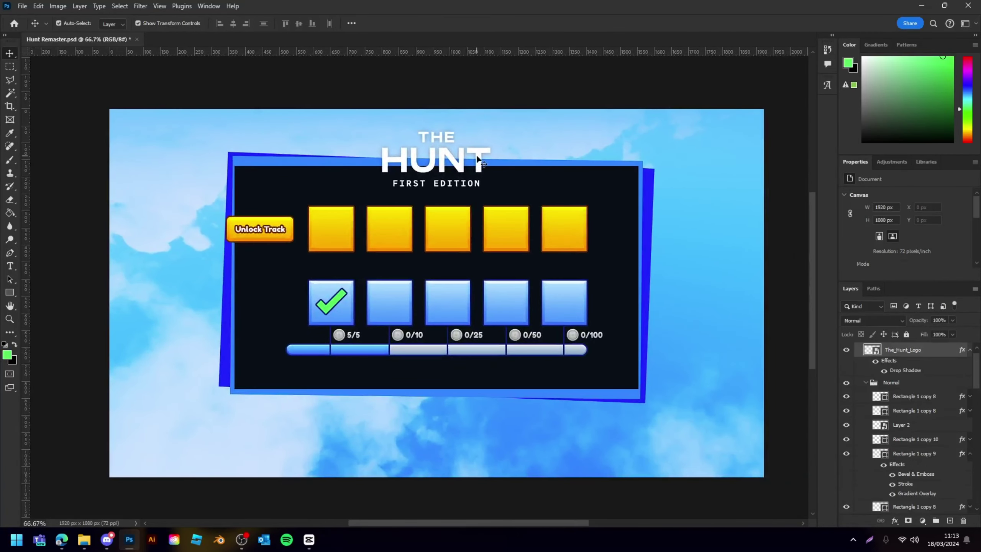
double_click(899, 371)
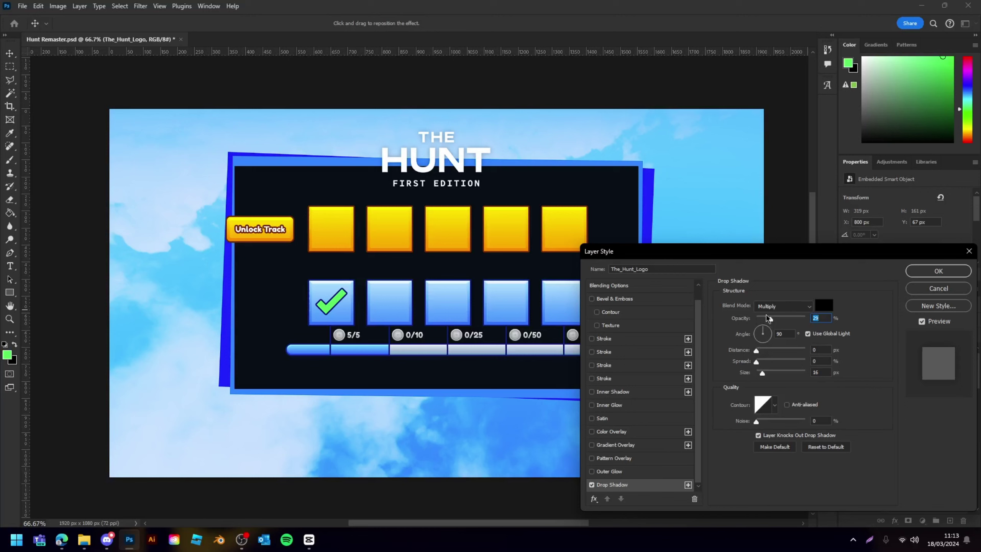
click(938, 271)
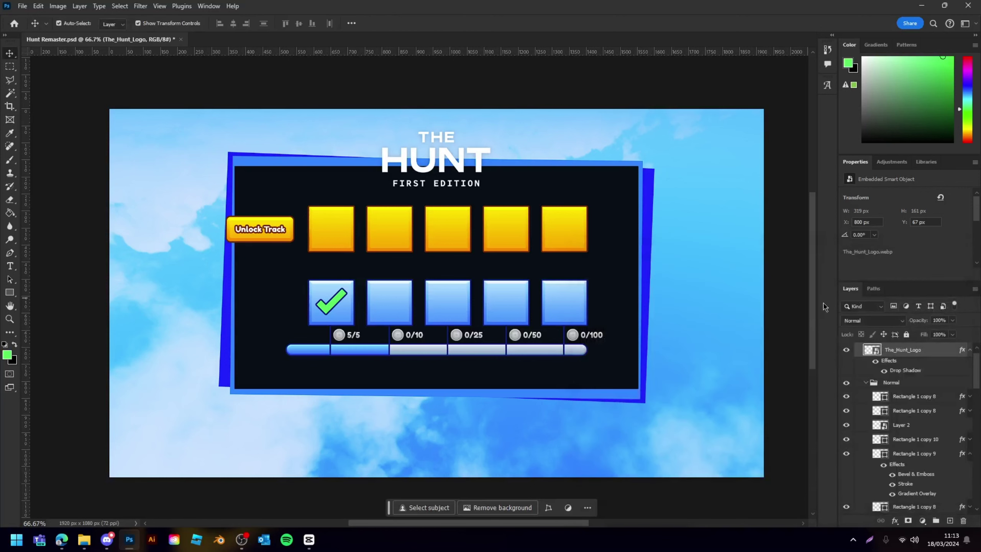
- Narrow the X-labelled copy of the Unlock Track button at the panel's upper-right corner to form a compact close button
scroll(572, 288, down, 1)
scroll(572, 288, up, 1)
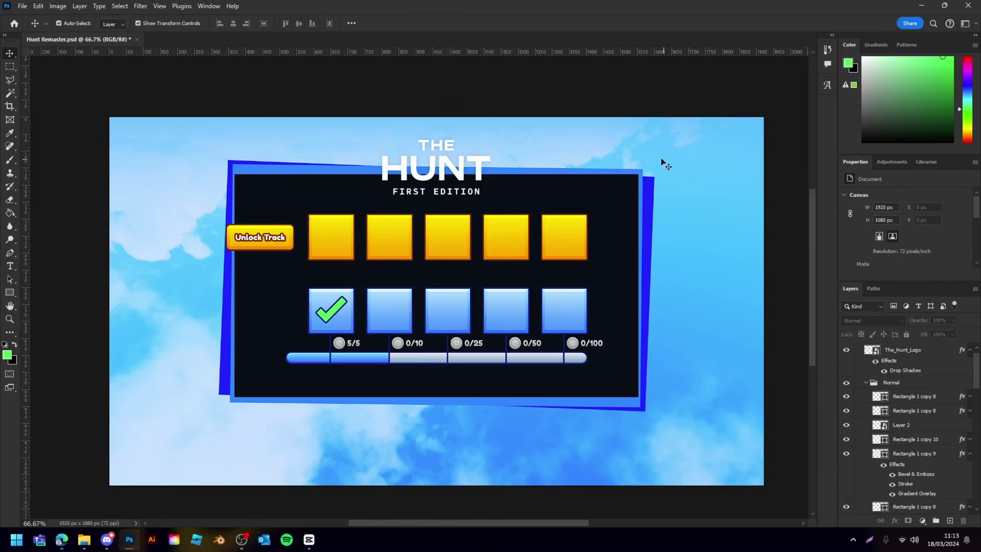
scroll(531, 297, right, 2)
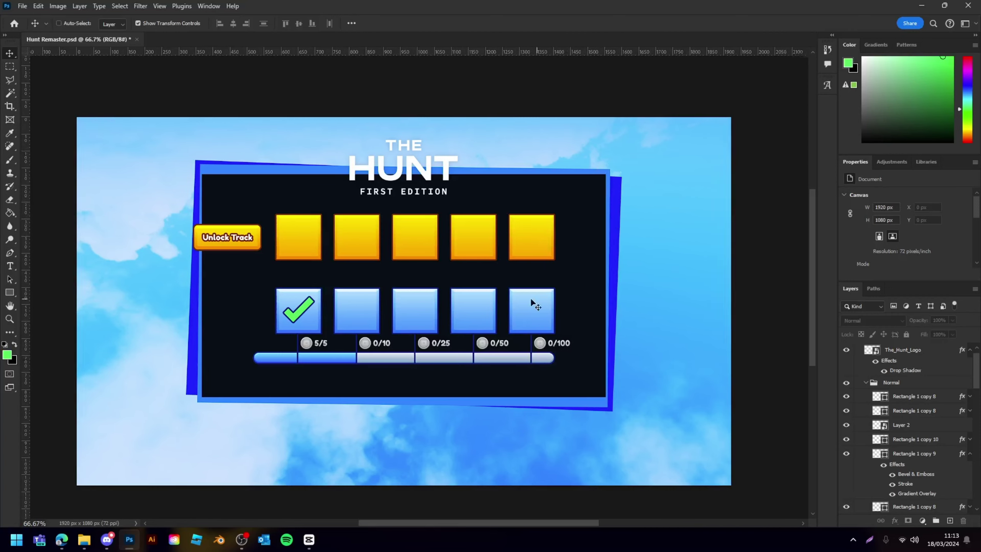
scroll(657, 451, up, 1)
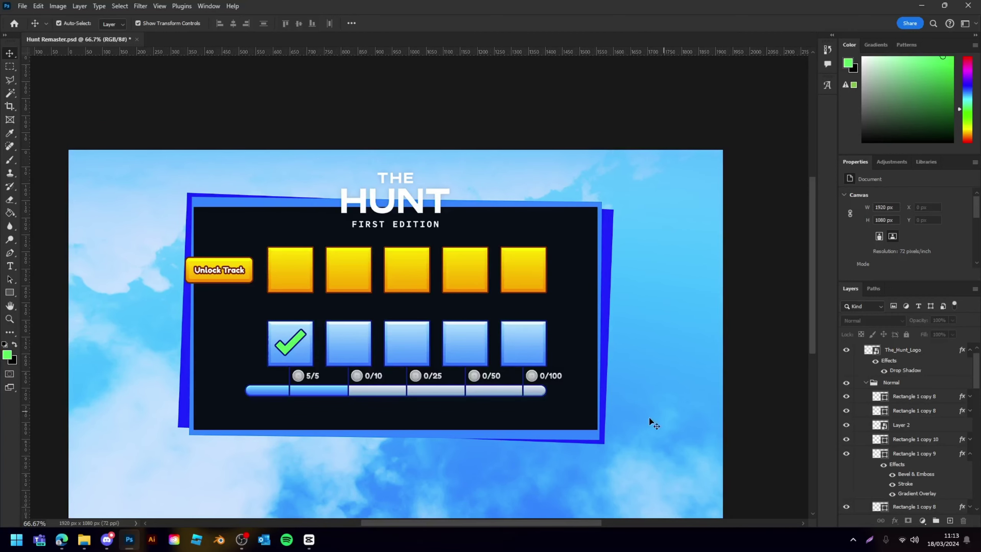
key(ctrl+plus)
scroll(344, 357, right, 3)
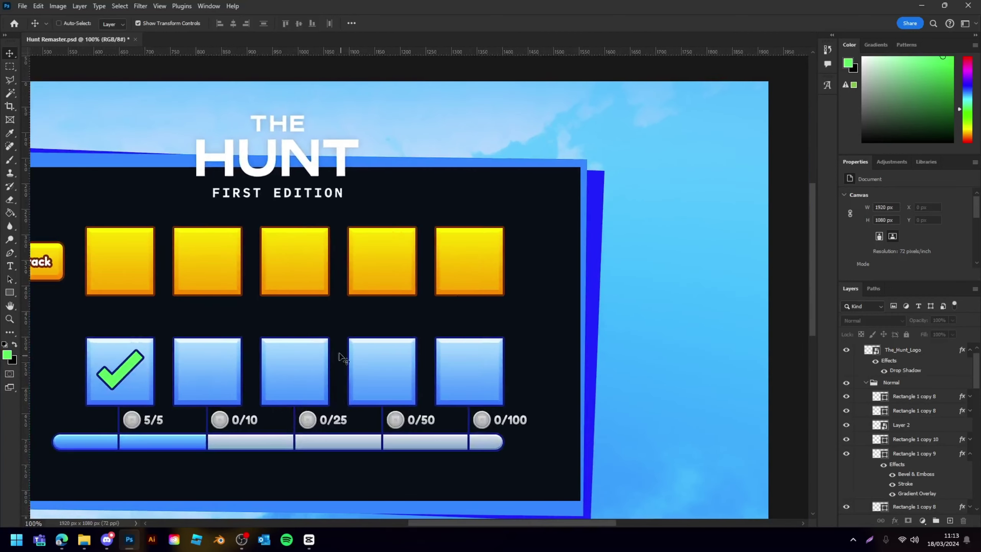
scroll(344, 357, left, 4)
scroll(344, 357, up, 1)
ctrl+click(223, 301)
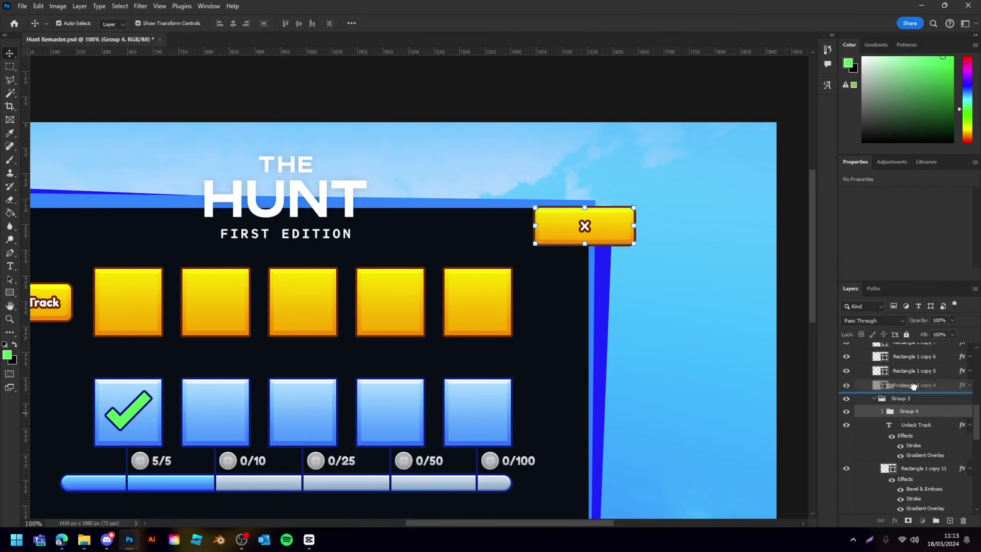
key(ctrl+t)
drag(636, 225, 595, 226)
key(Return)
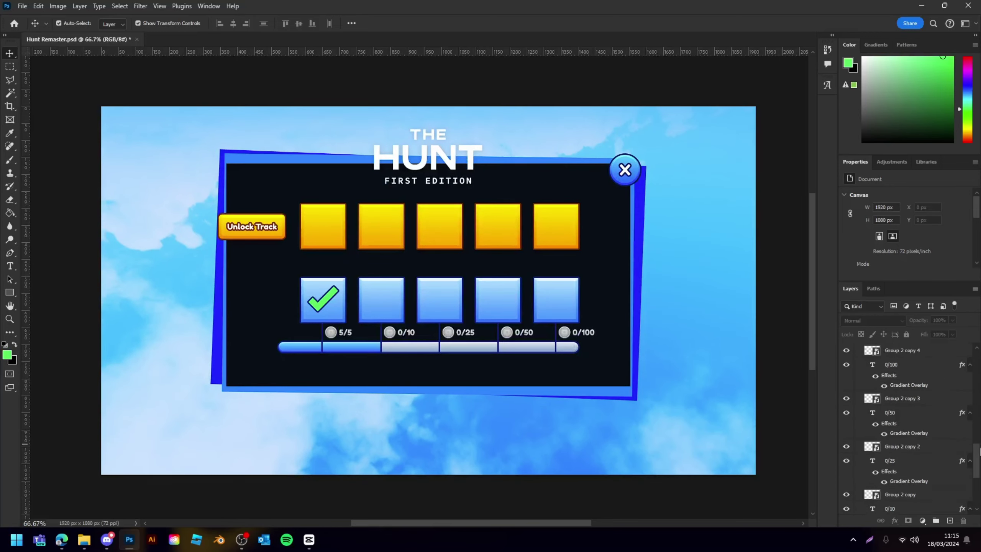
- Compare the redesigned menu with the original screenshot by switching the visibility of Group 1 and Layer 1
click(846, 350)
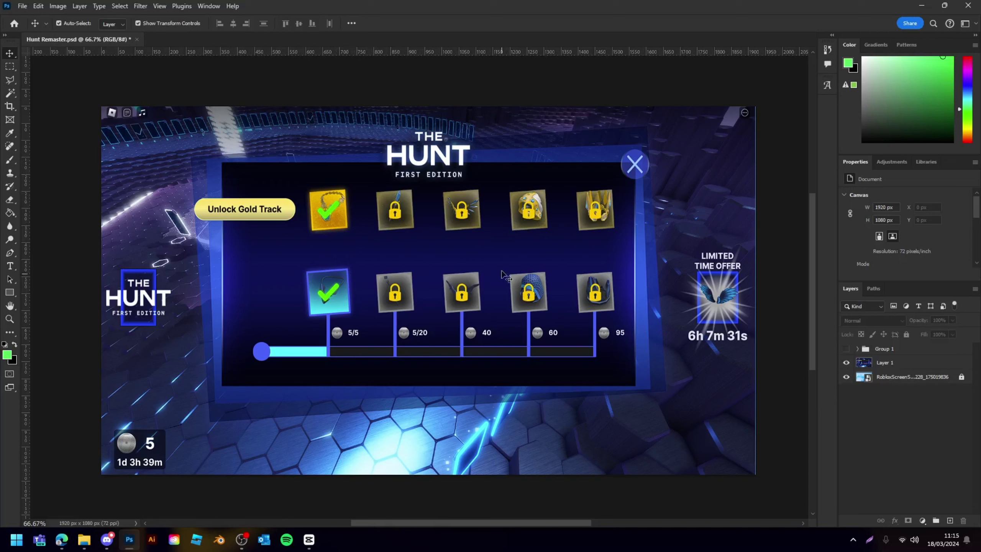
click(846, 363)
click(847, 349)
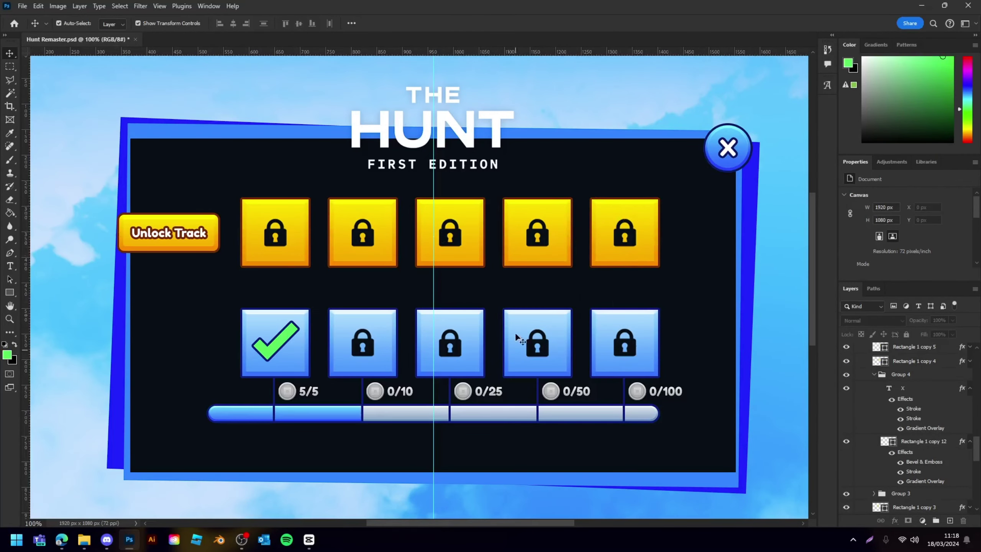
click(241, 539)
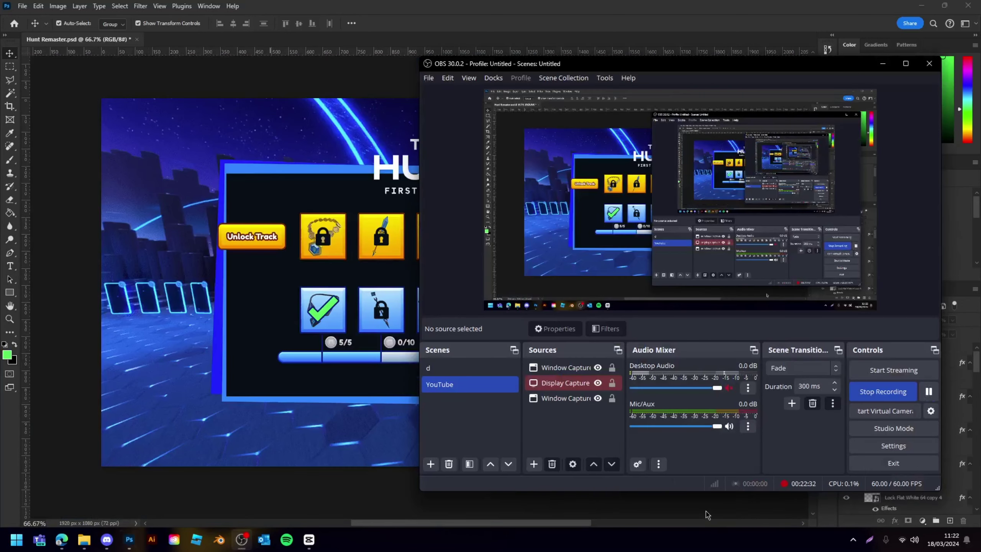
click(706, 515)
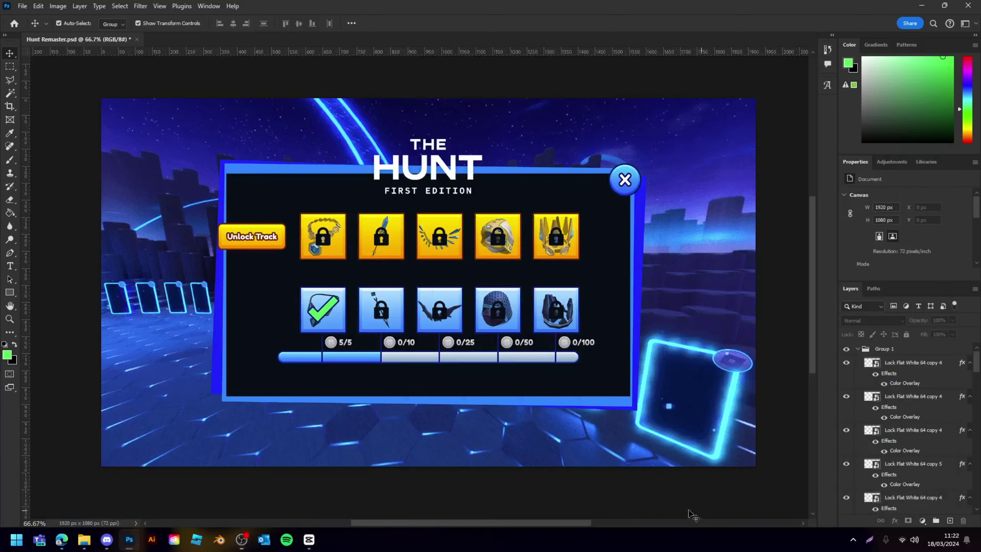
- Examine the redesigned menu up close and as a whole, including the reward images, locks, logo and close button
scroll(595, 370, down, 1)
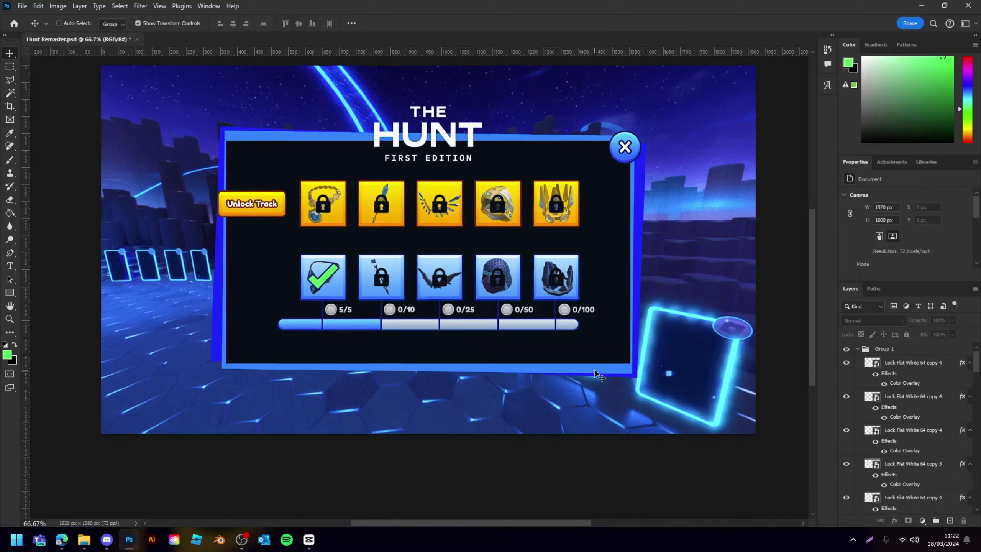
key(ctrl+minus)
key(ctrl+minus)
key(ctrl+plus)
key(ctrl+plus)
key(ctrl+plus)
scroll(638, 300, up, 1)
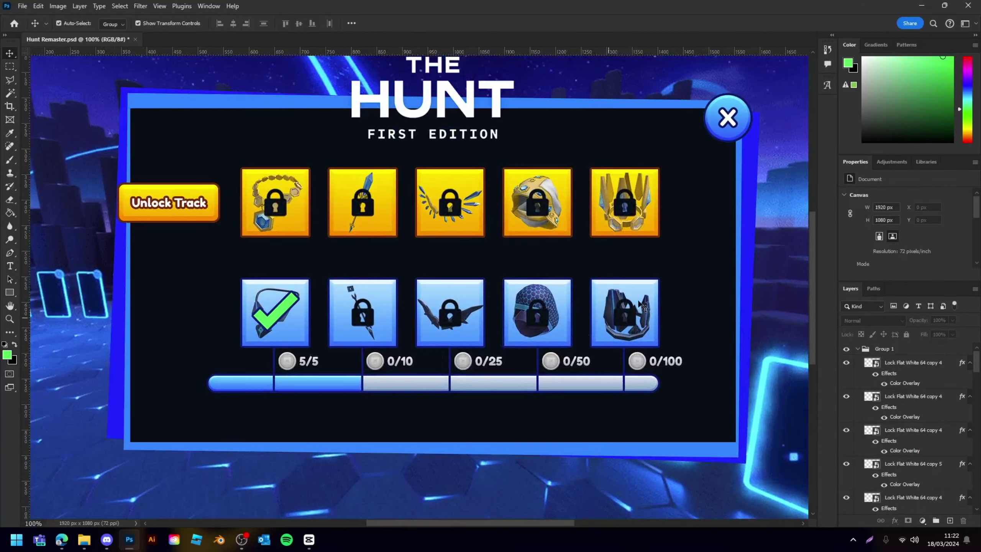
key(ctrl+minus)
key(ctrl+minus)
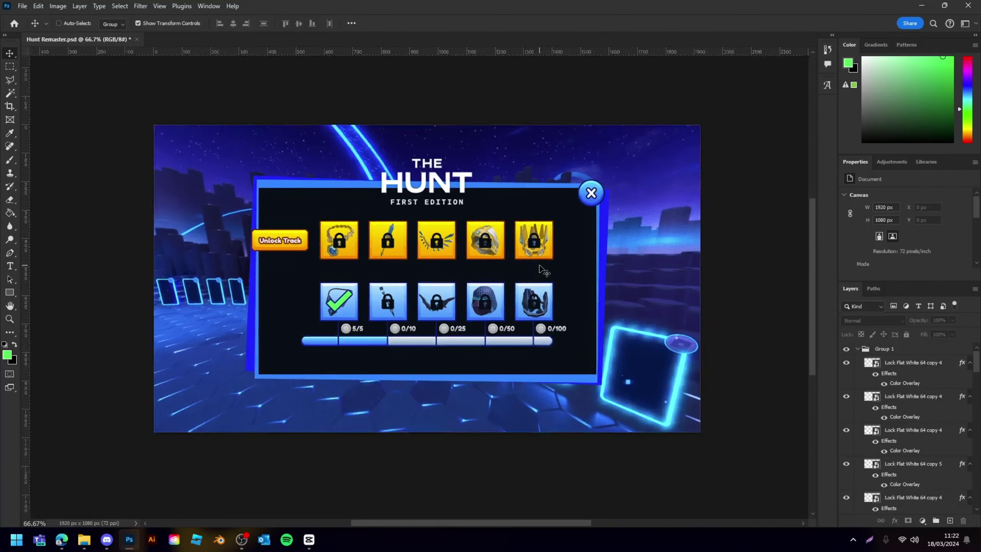
key(ctrl+plus)
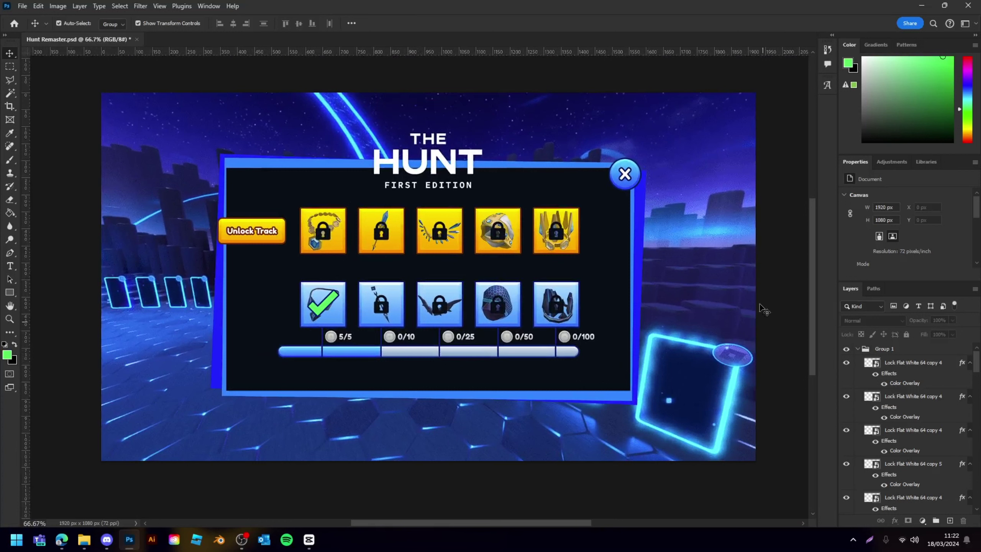
- Collapse Group 1 and compare the redesign with the original menu by toggling the visibility of Group 1, Layer 3 and Layer 1
click(857, 349)
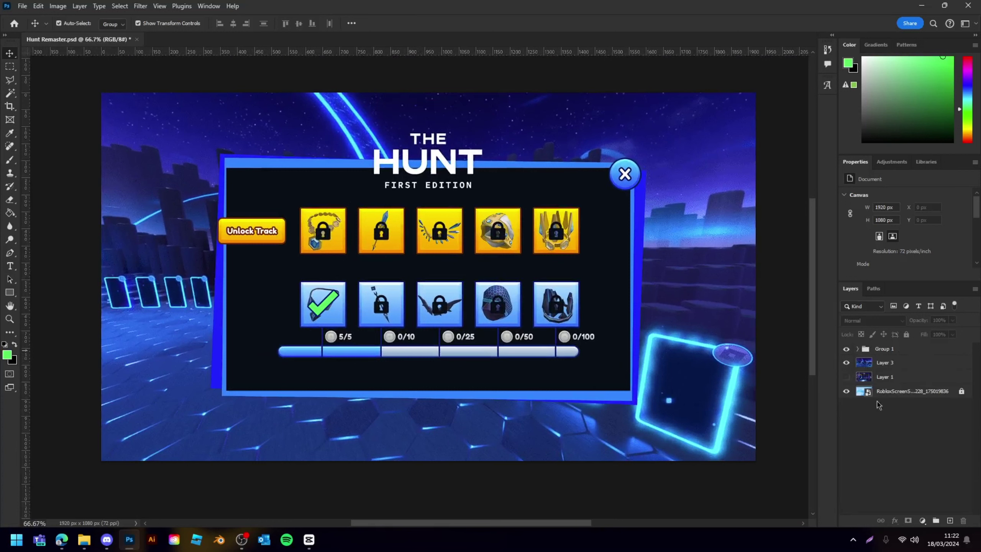
click(847, 363)
click(846, 376)
click(846, 349)
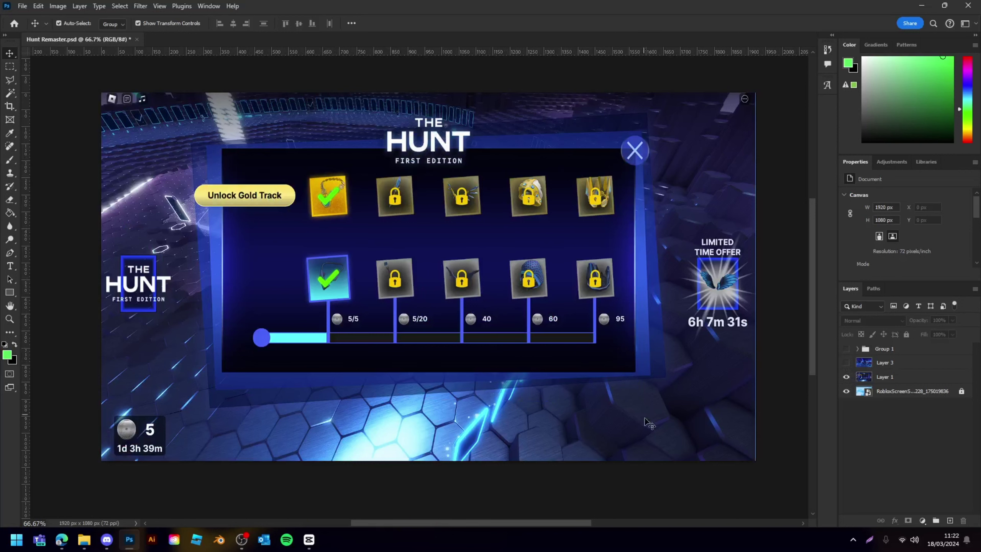
click(846, 349)
click(846, 377)
click(847, 363)
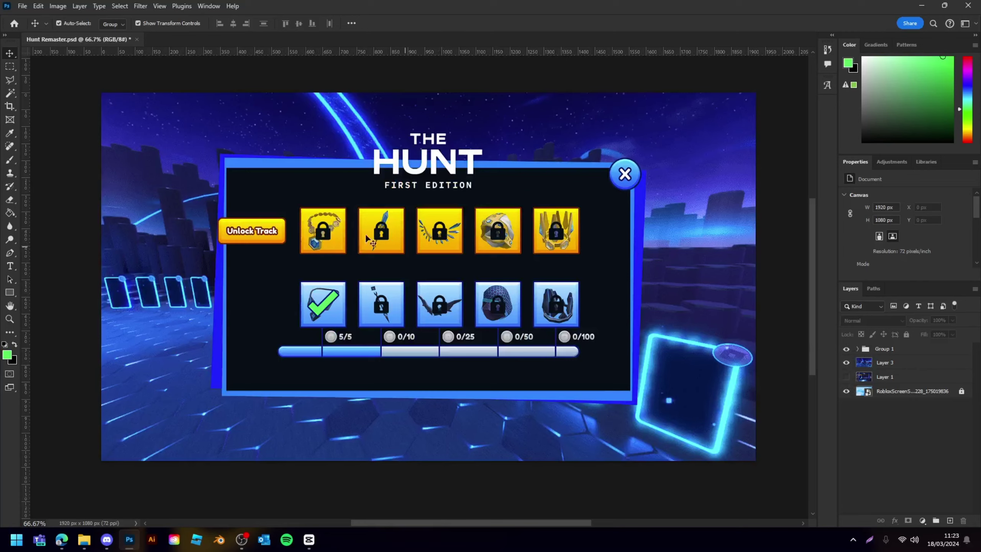